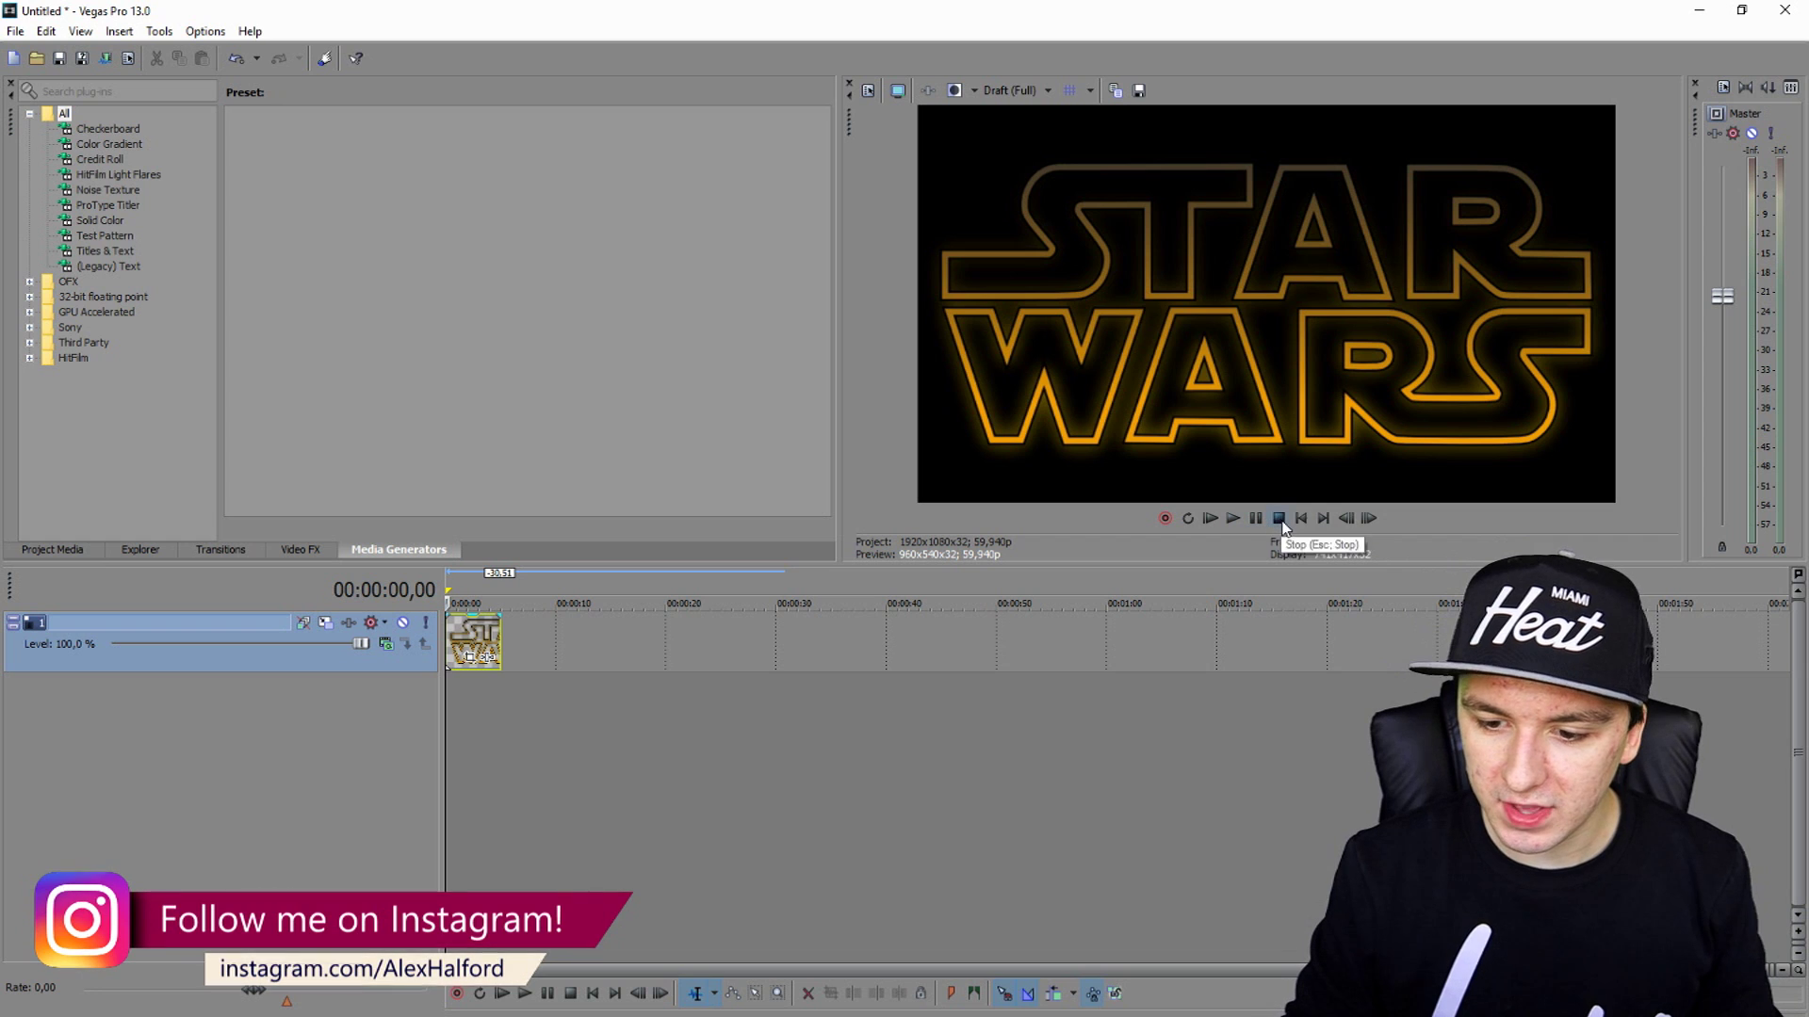
Step: Zoom the timeline in on the Star Wars logo clip at 0:00
{"action": "scroll", "coordinate": [715, 726], "scroll_direction": "up", "scroll_amount": 5}
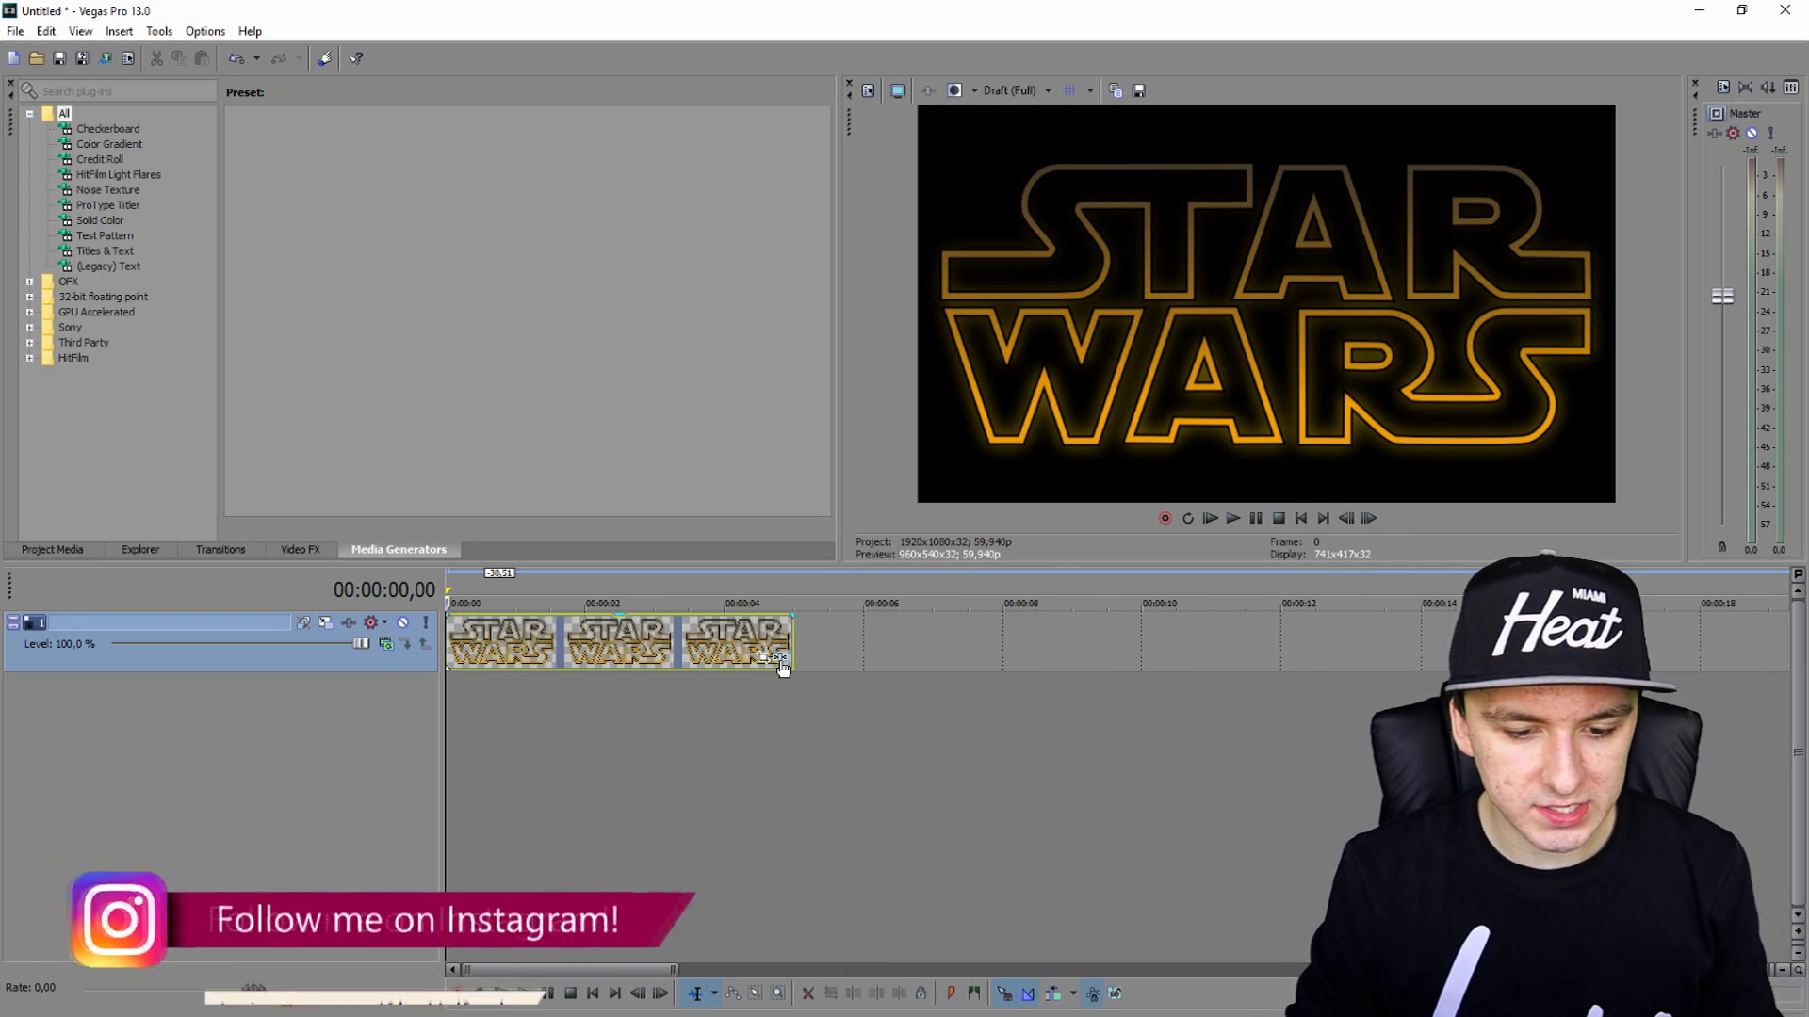
{"action": "scroll", "coordinate": [796, 671], "scroll_direction": "up", "scroll_amount": 2}
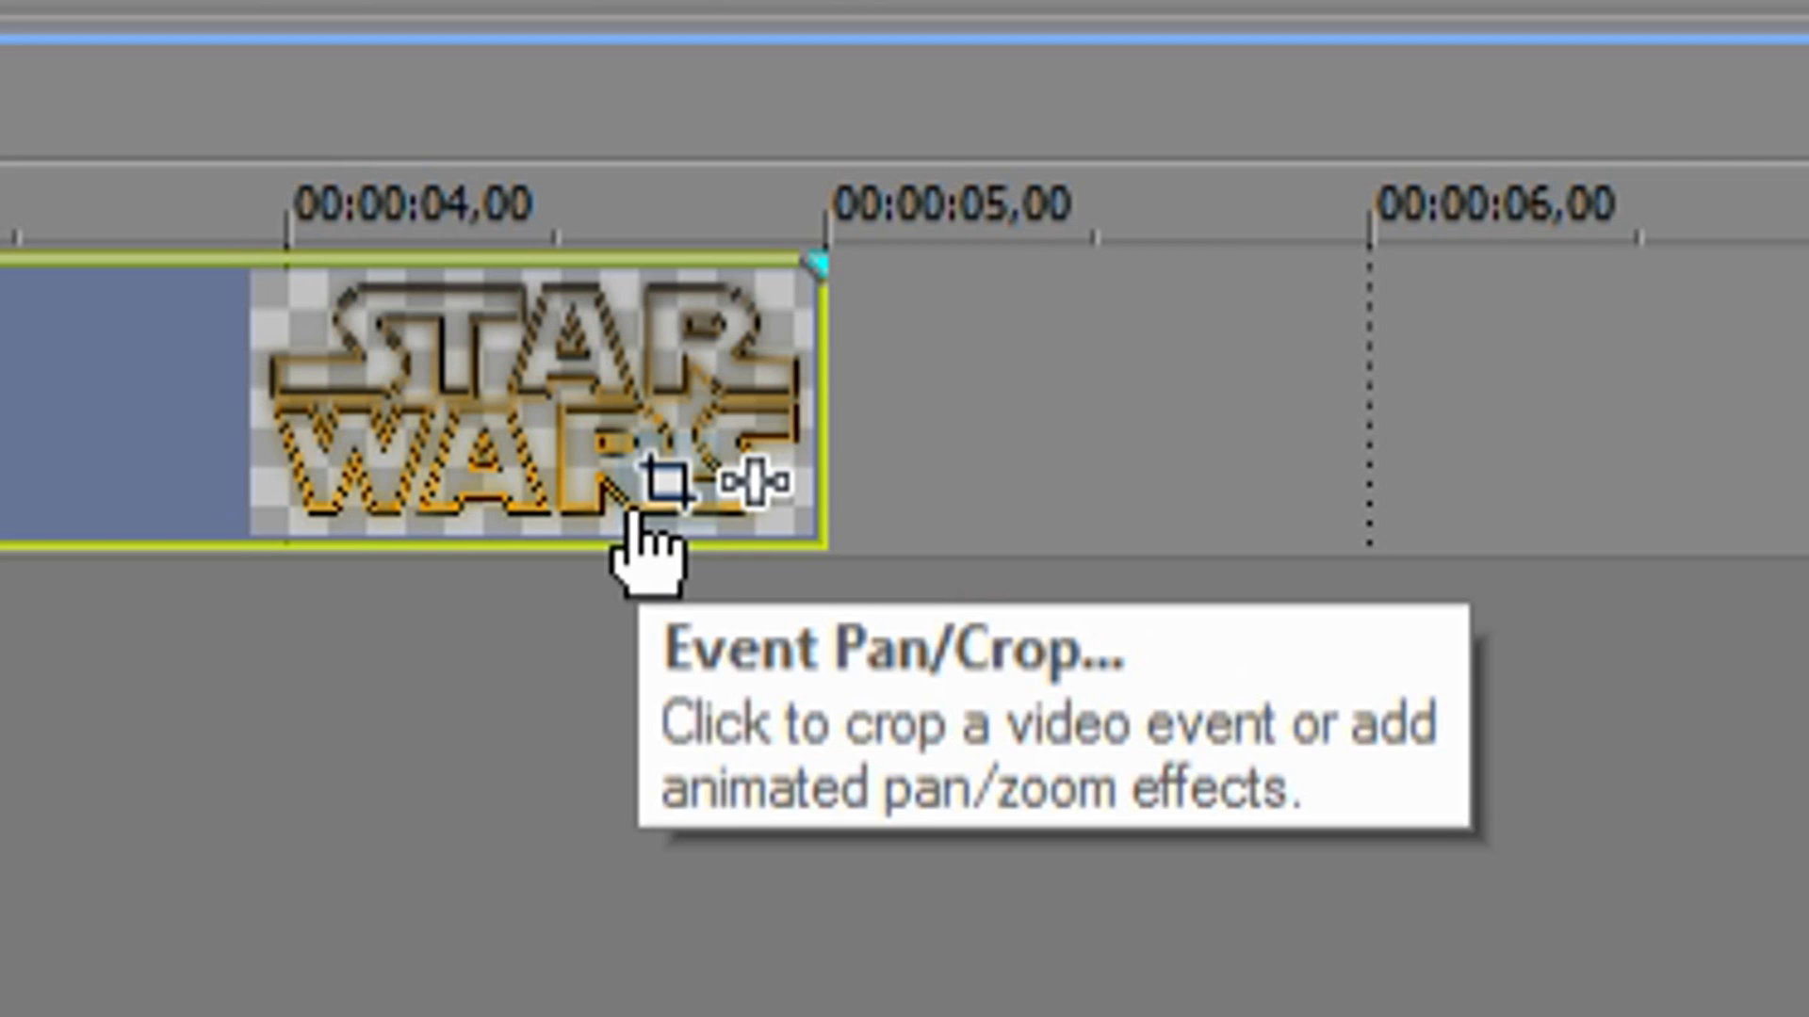
Step: Open the logo clip's Event Pan/Crop and set a full-frame keyframe at 1.30
{"action": "left_click", "coordinate": [929, 659]}
{"action": "left_click", "coordinate": [668, 482]}
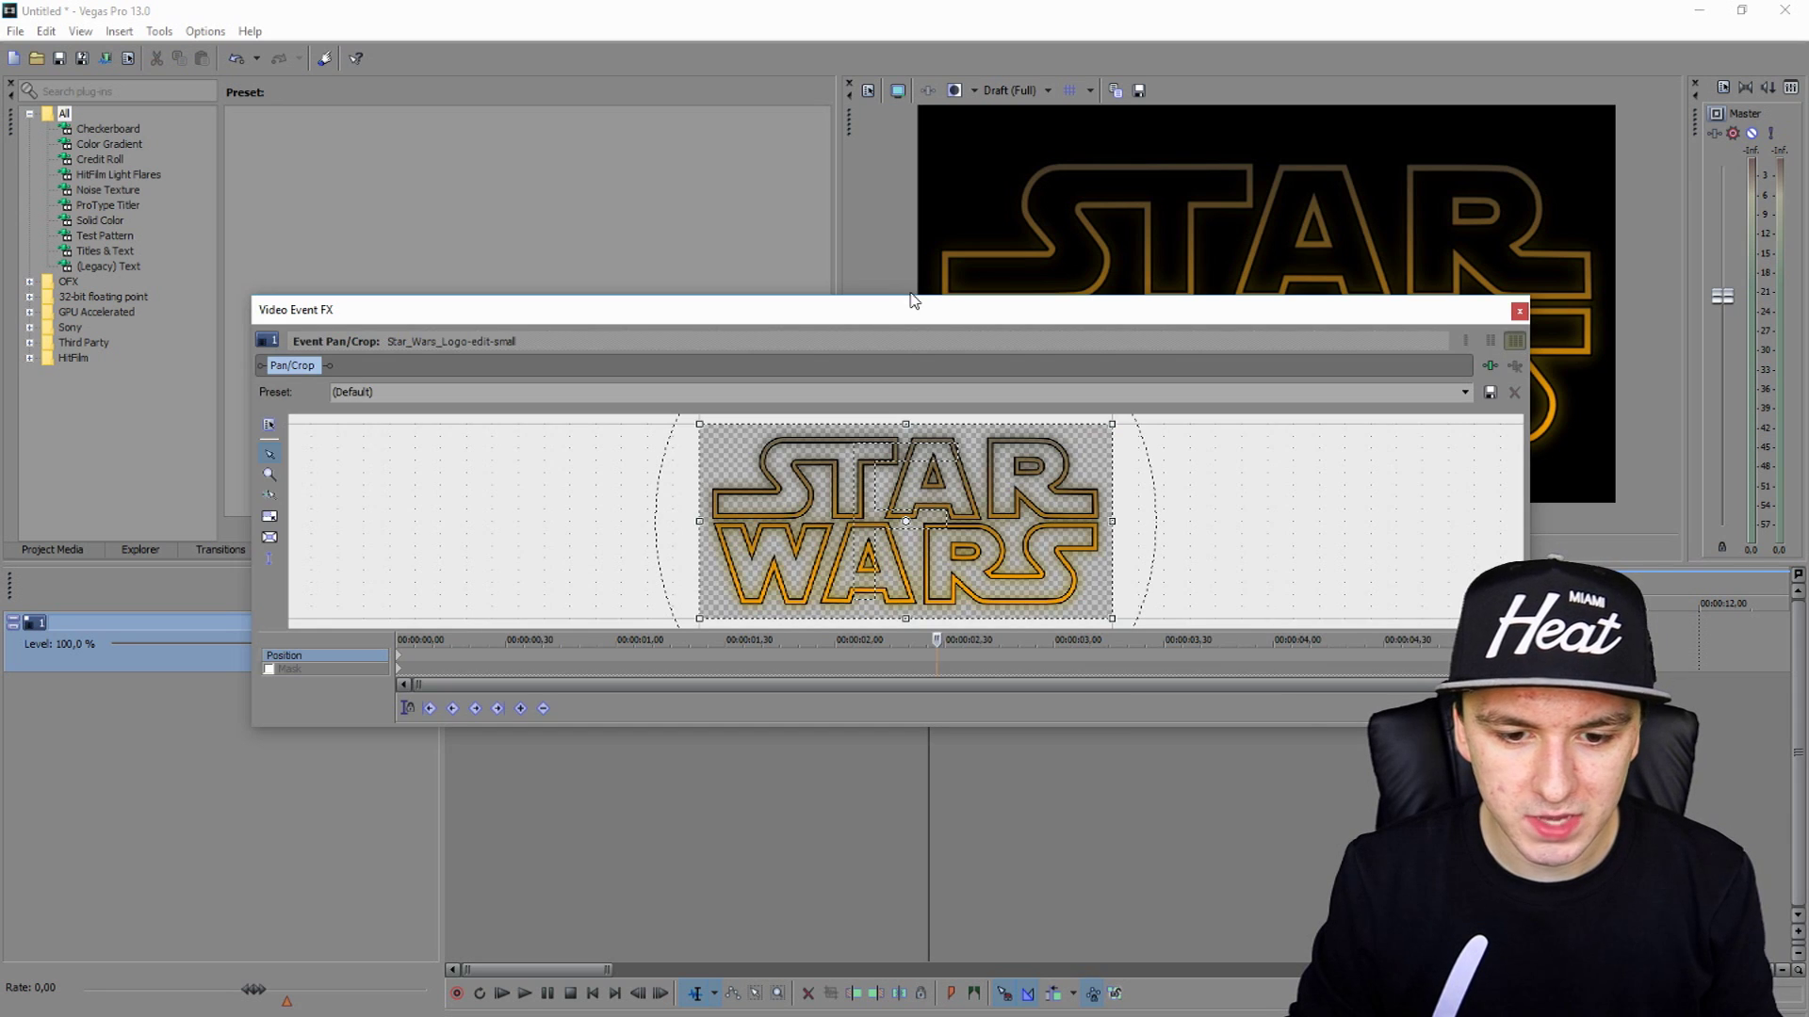
{"action": "left_click_drag", "start_coordinate": [918, 298], "coordinate": [1080, 532]}
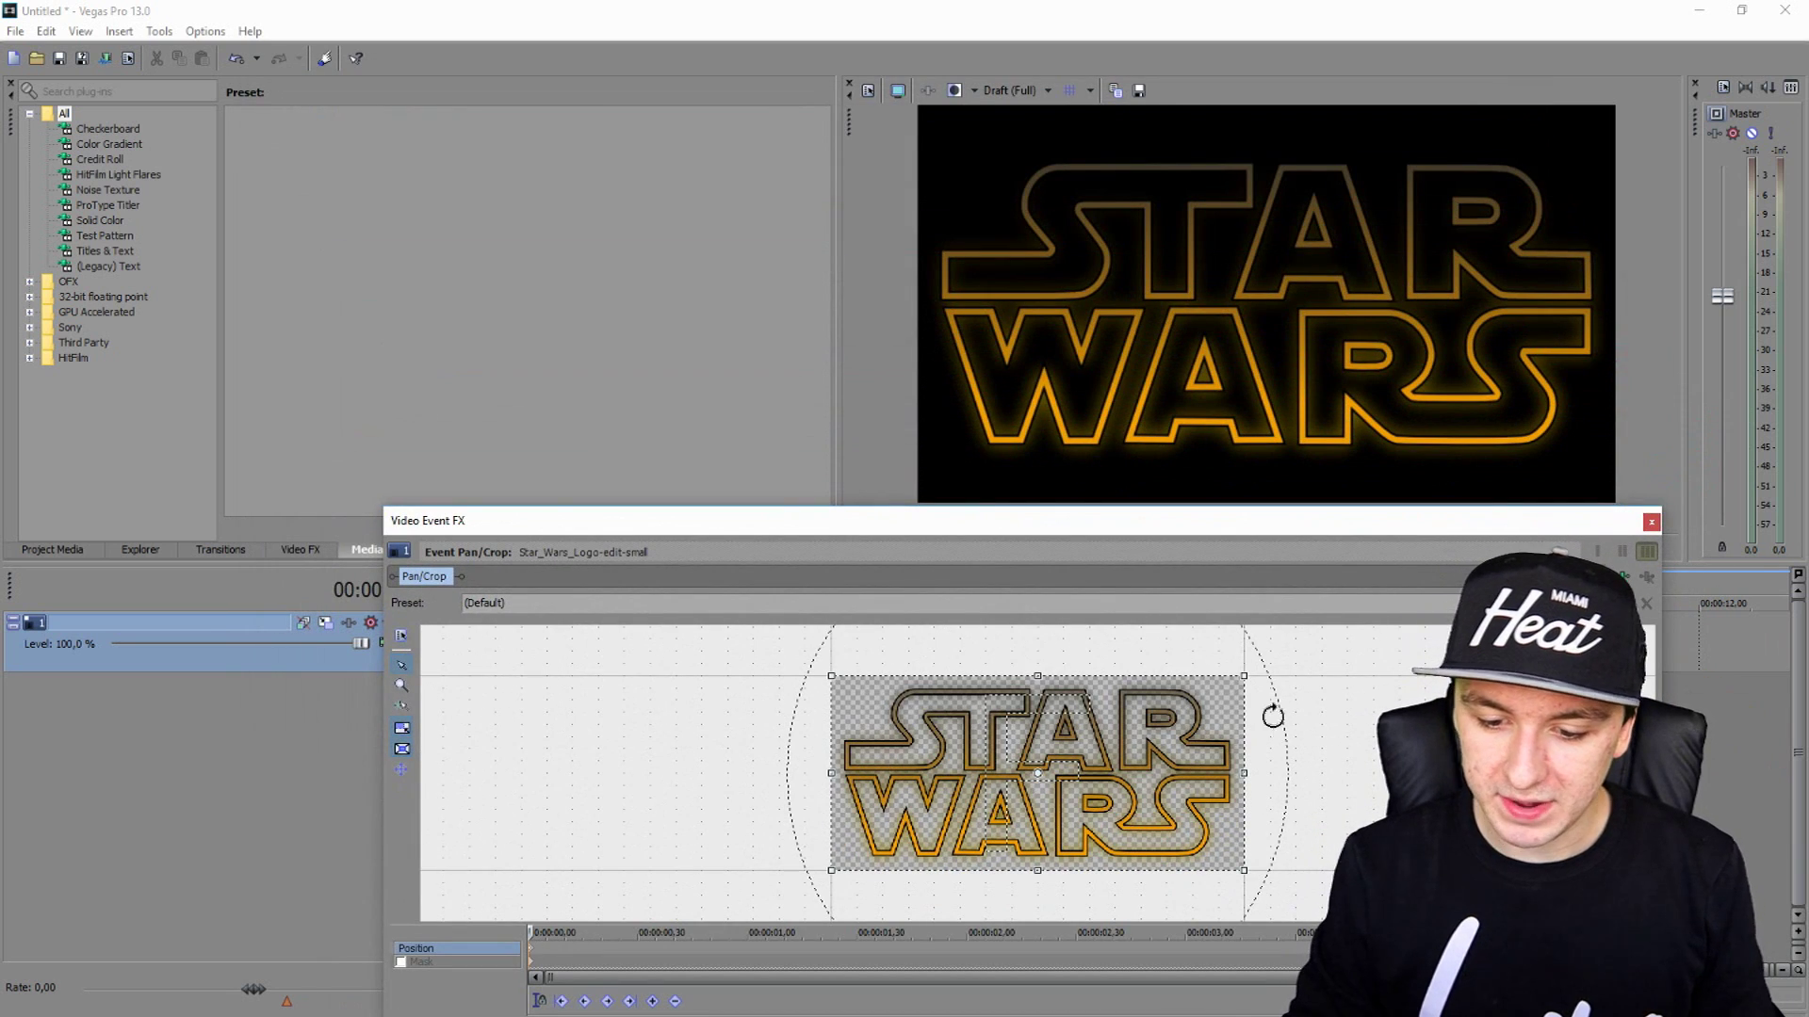
{"action": "left_click_drag", "start_coordinate": [1240, 678], "coordinate": [1210, 694]}
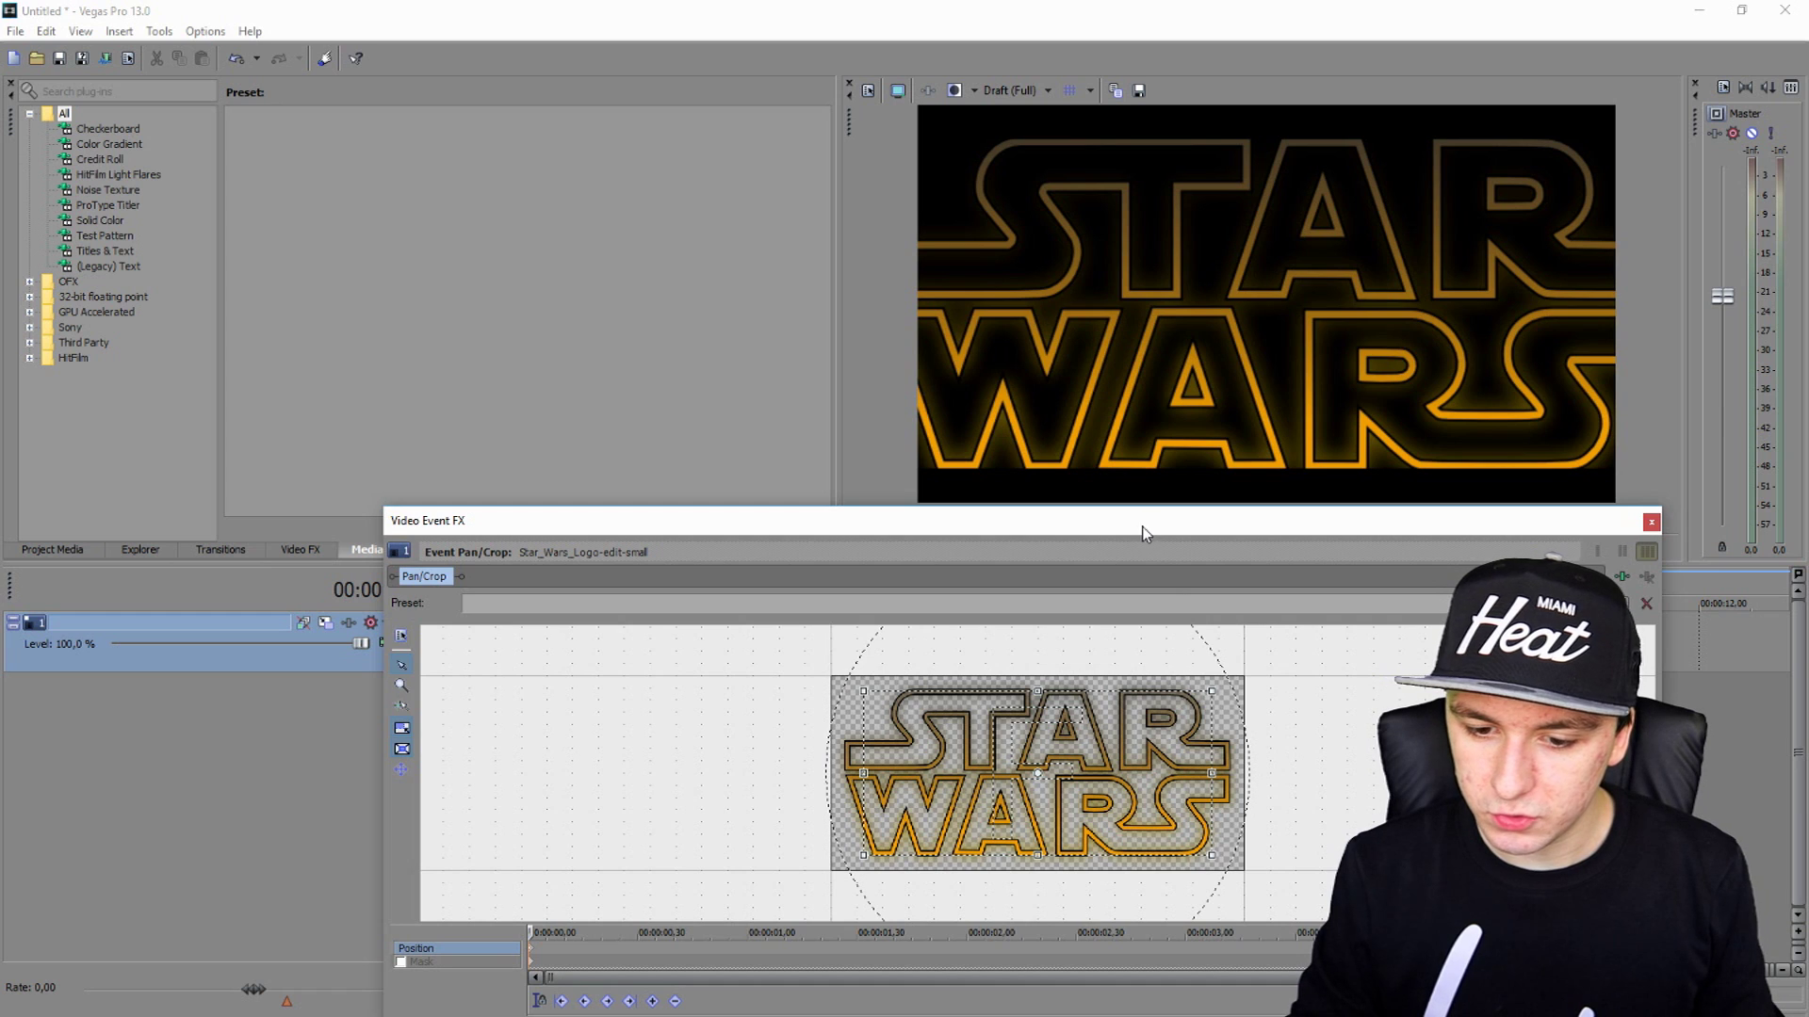
{"action": "left_click_drag", "start_coordinate": [1142, 528], "coordinate": [1119, 467]}
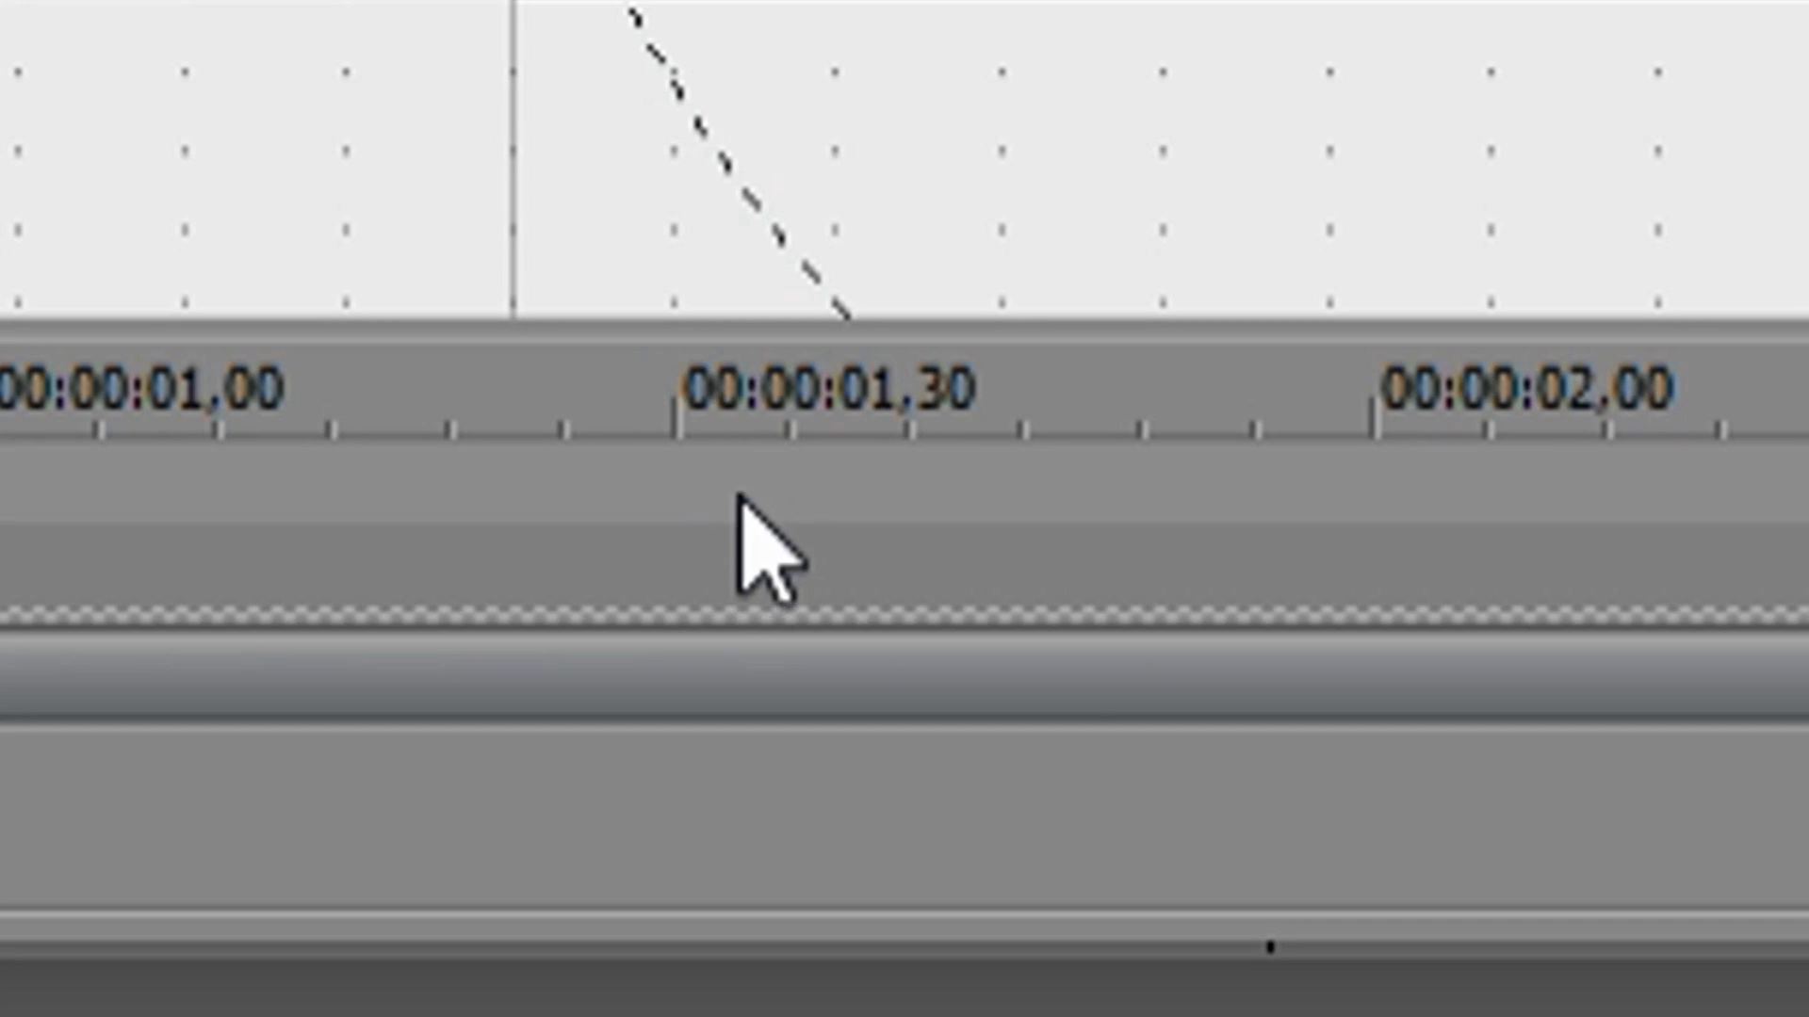
{"action": "left_click", "coordinate": [842, 895]}
{"action": "right_click", "coordinate": [933, 728]}
{"action": "left_click", "coordinate": [933, 728]}
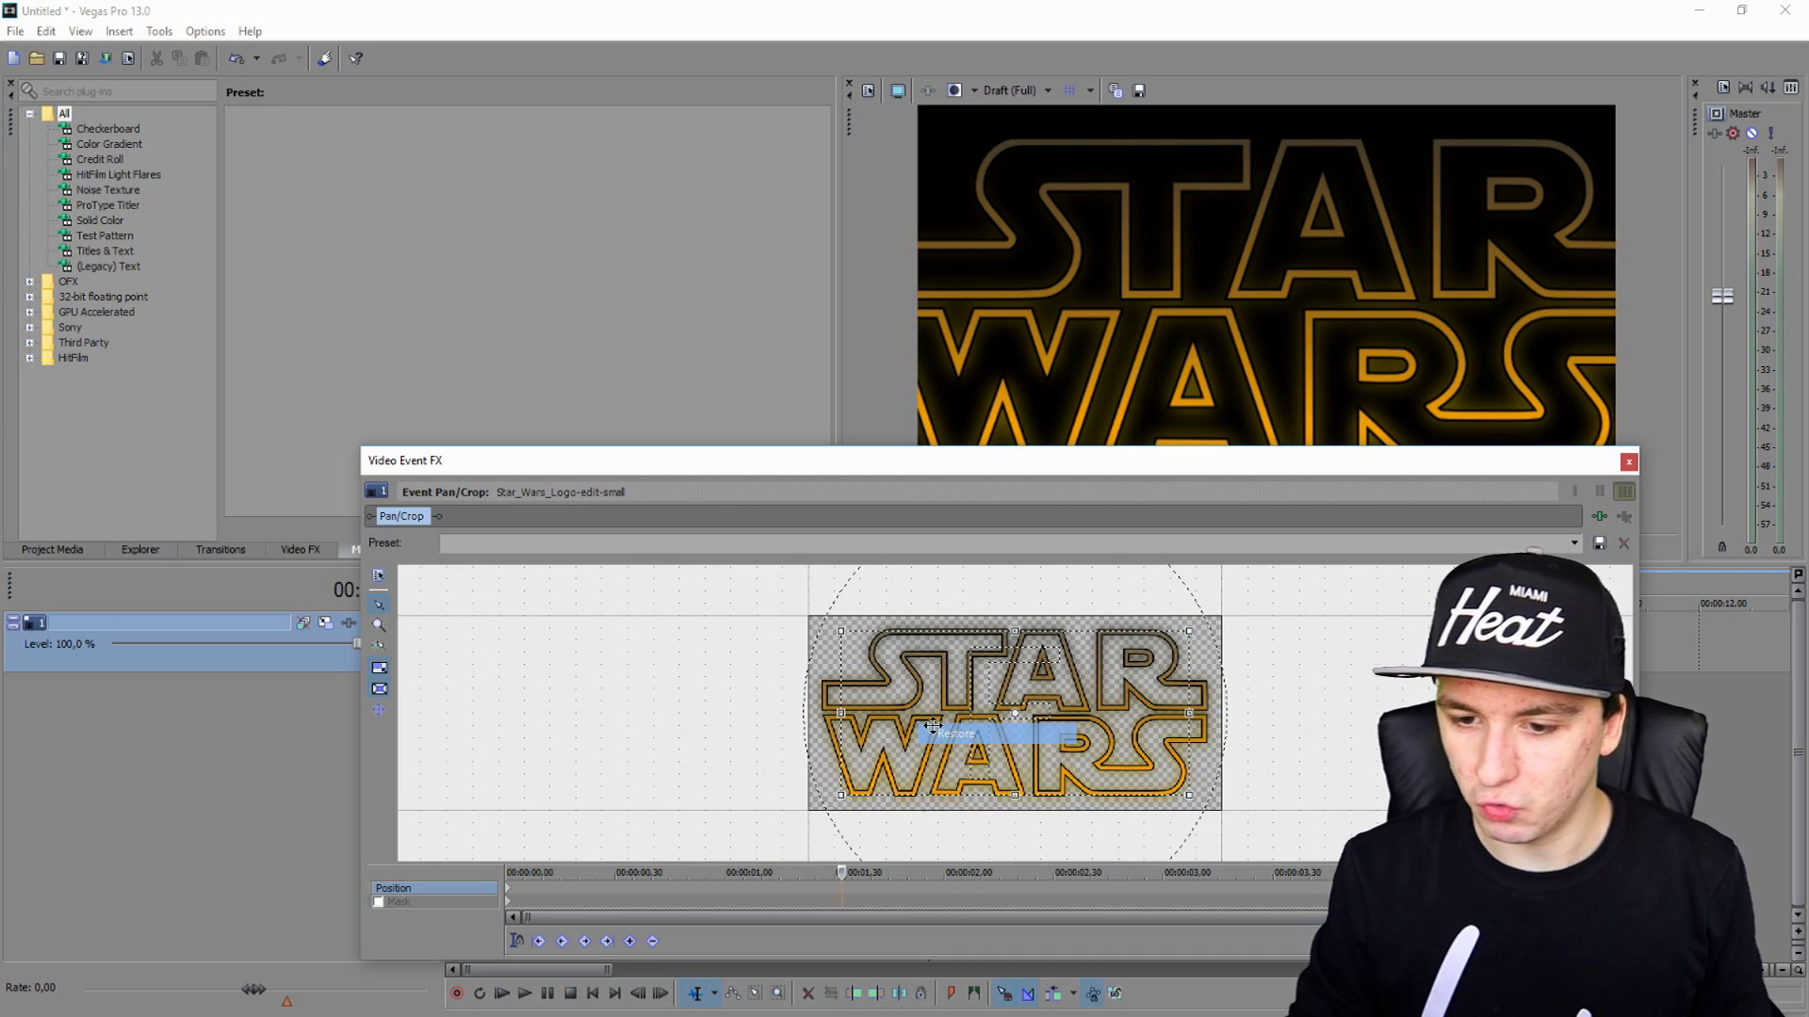
{"action": "mouse_move", "coordinate": [1013, 469]}
{"action": "left_mouse_down"}
{"action": "mouse_move", "coordinate": [1018, 528]}
{"action": "mouse_move", "coordinate": [1025, 495]}
{"action": "left_mouse_up"}
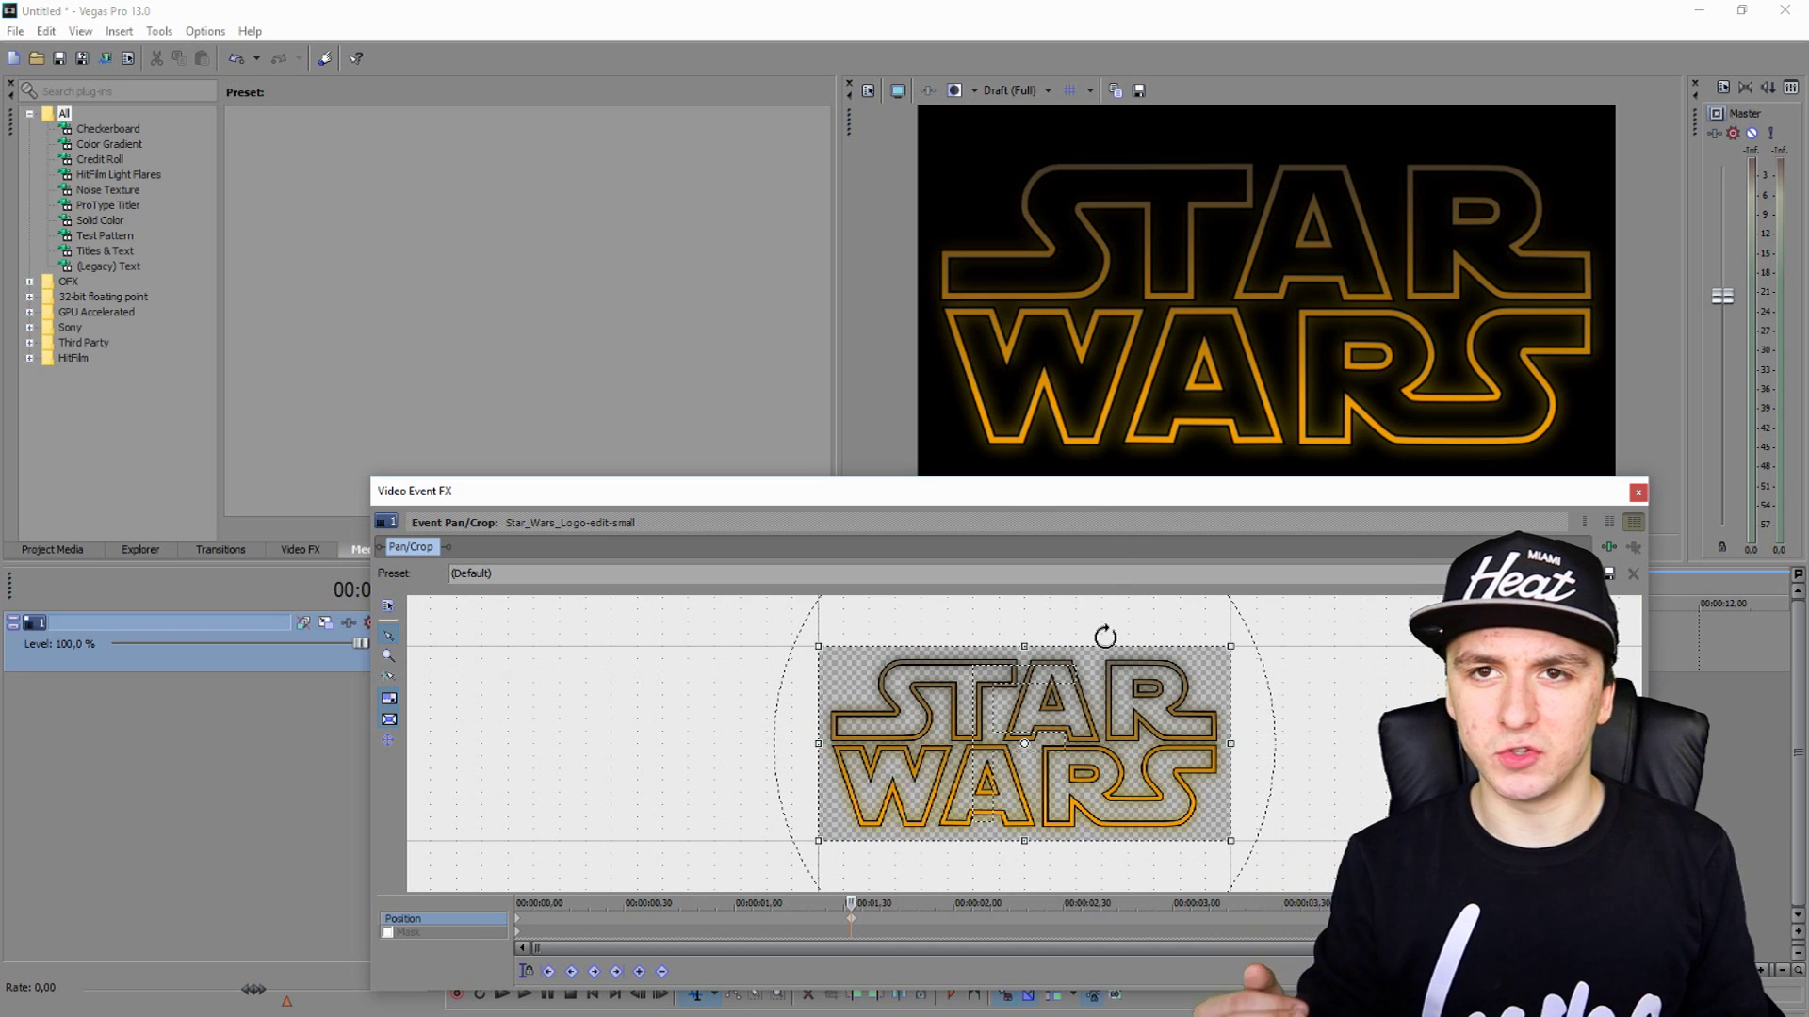
Step: At 2.00, enlarge the crop frame so the logo shrinks toward the centre
{"action": "left_click", "coordinate": [1026, 922]}
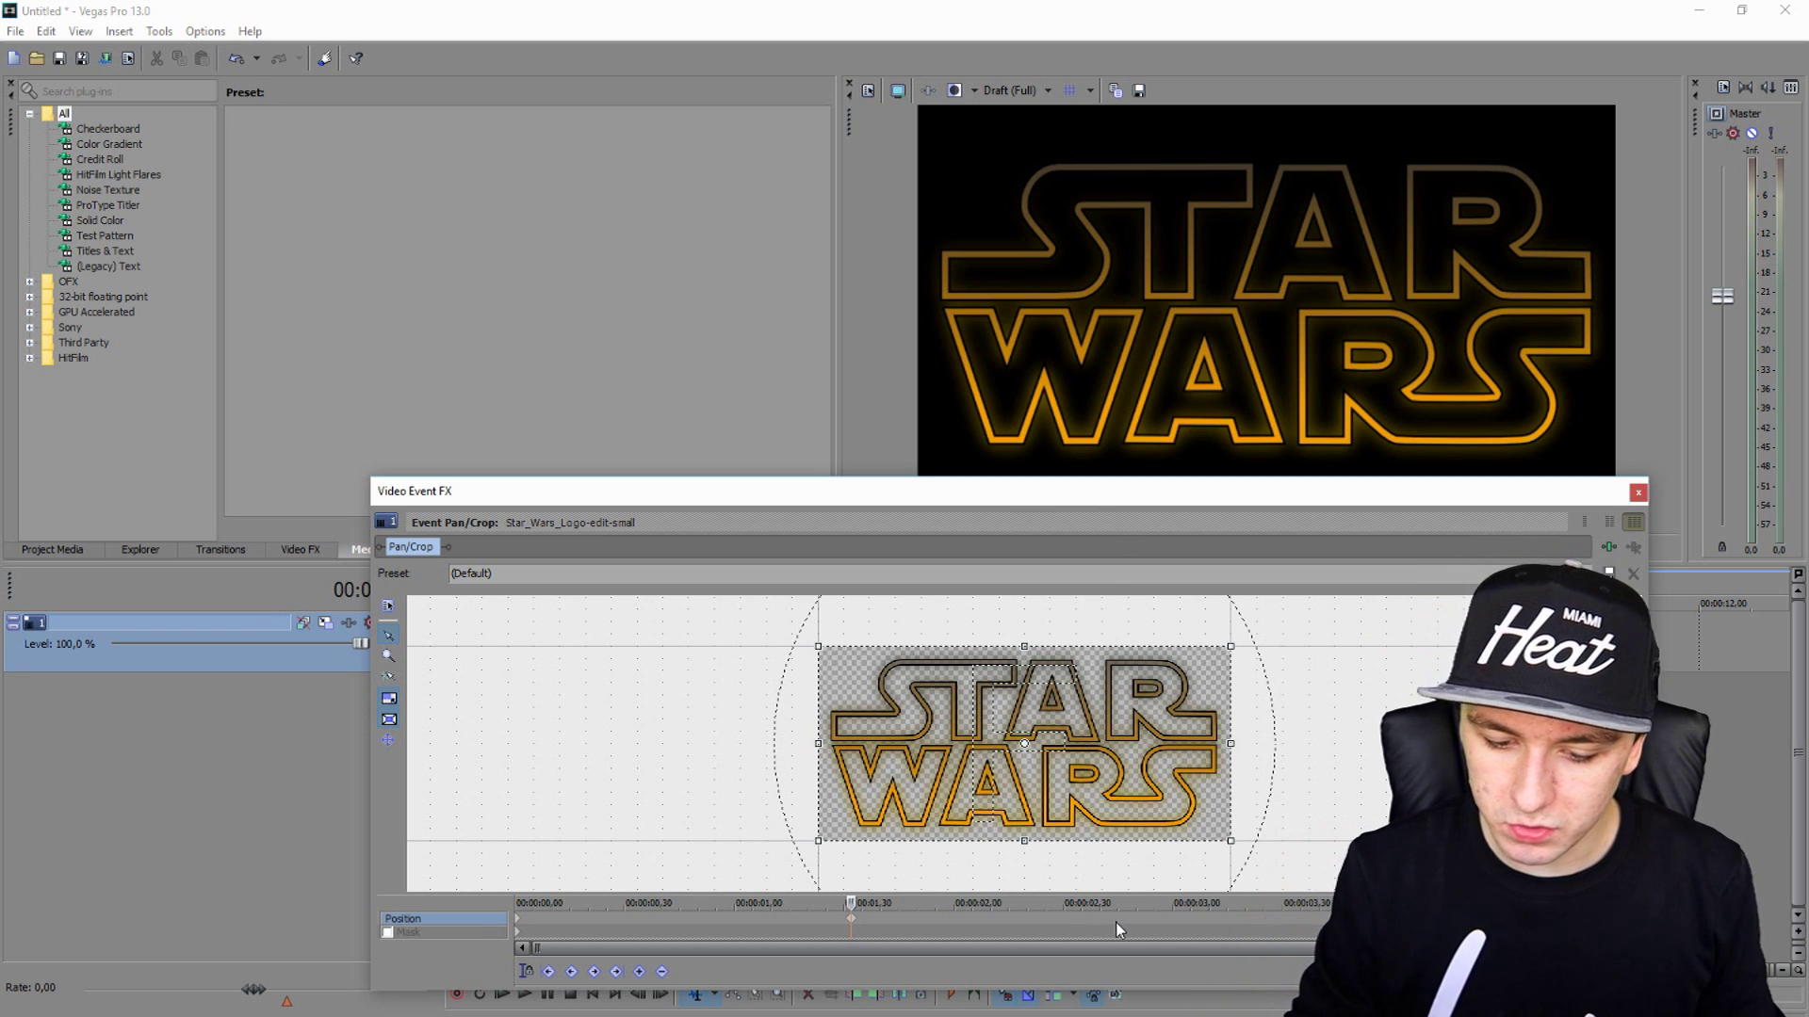
{"action": "left_click_drag", "start_coordinate": [1230, 647], "coordinate": [1562, 525]}
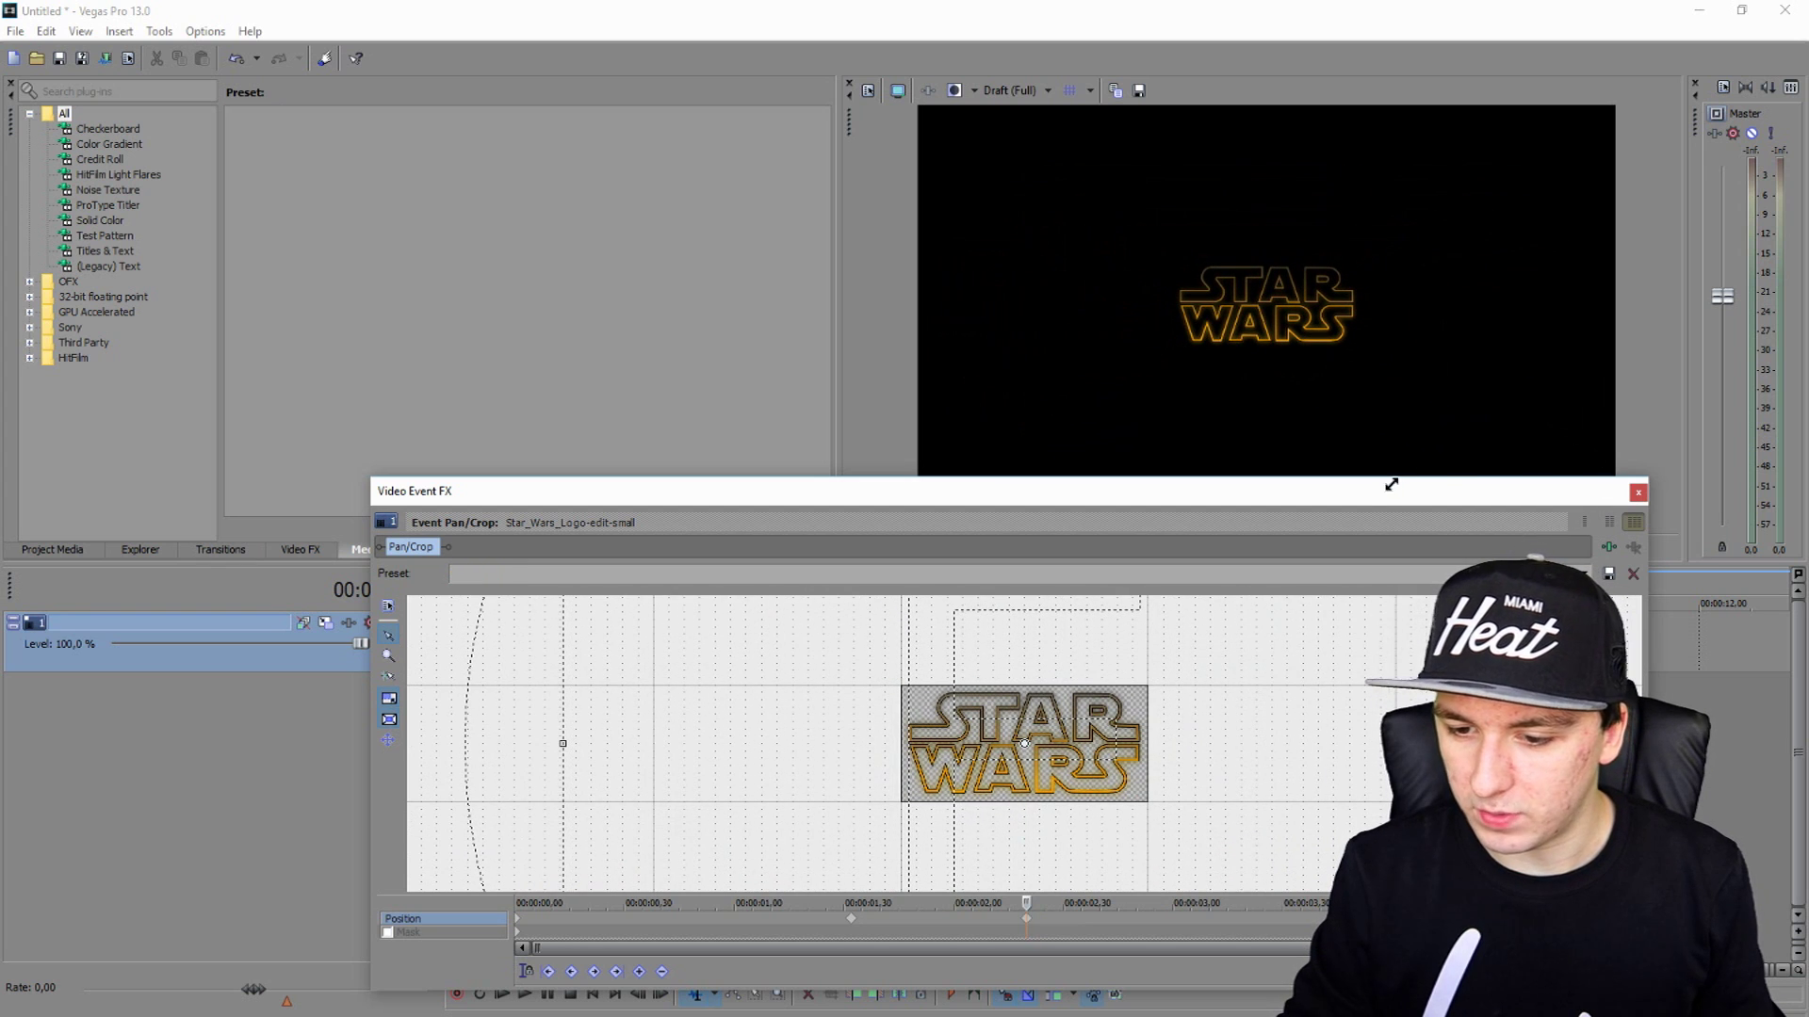
{"action": "left_click_drag", "start_coordinate": [1385, 490], "coordinate": [1393, 594]}
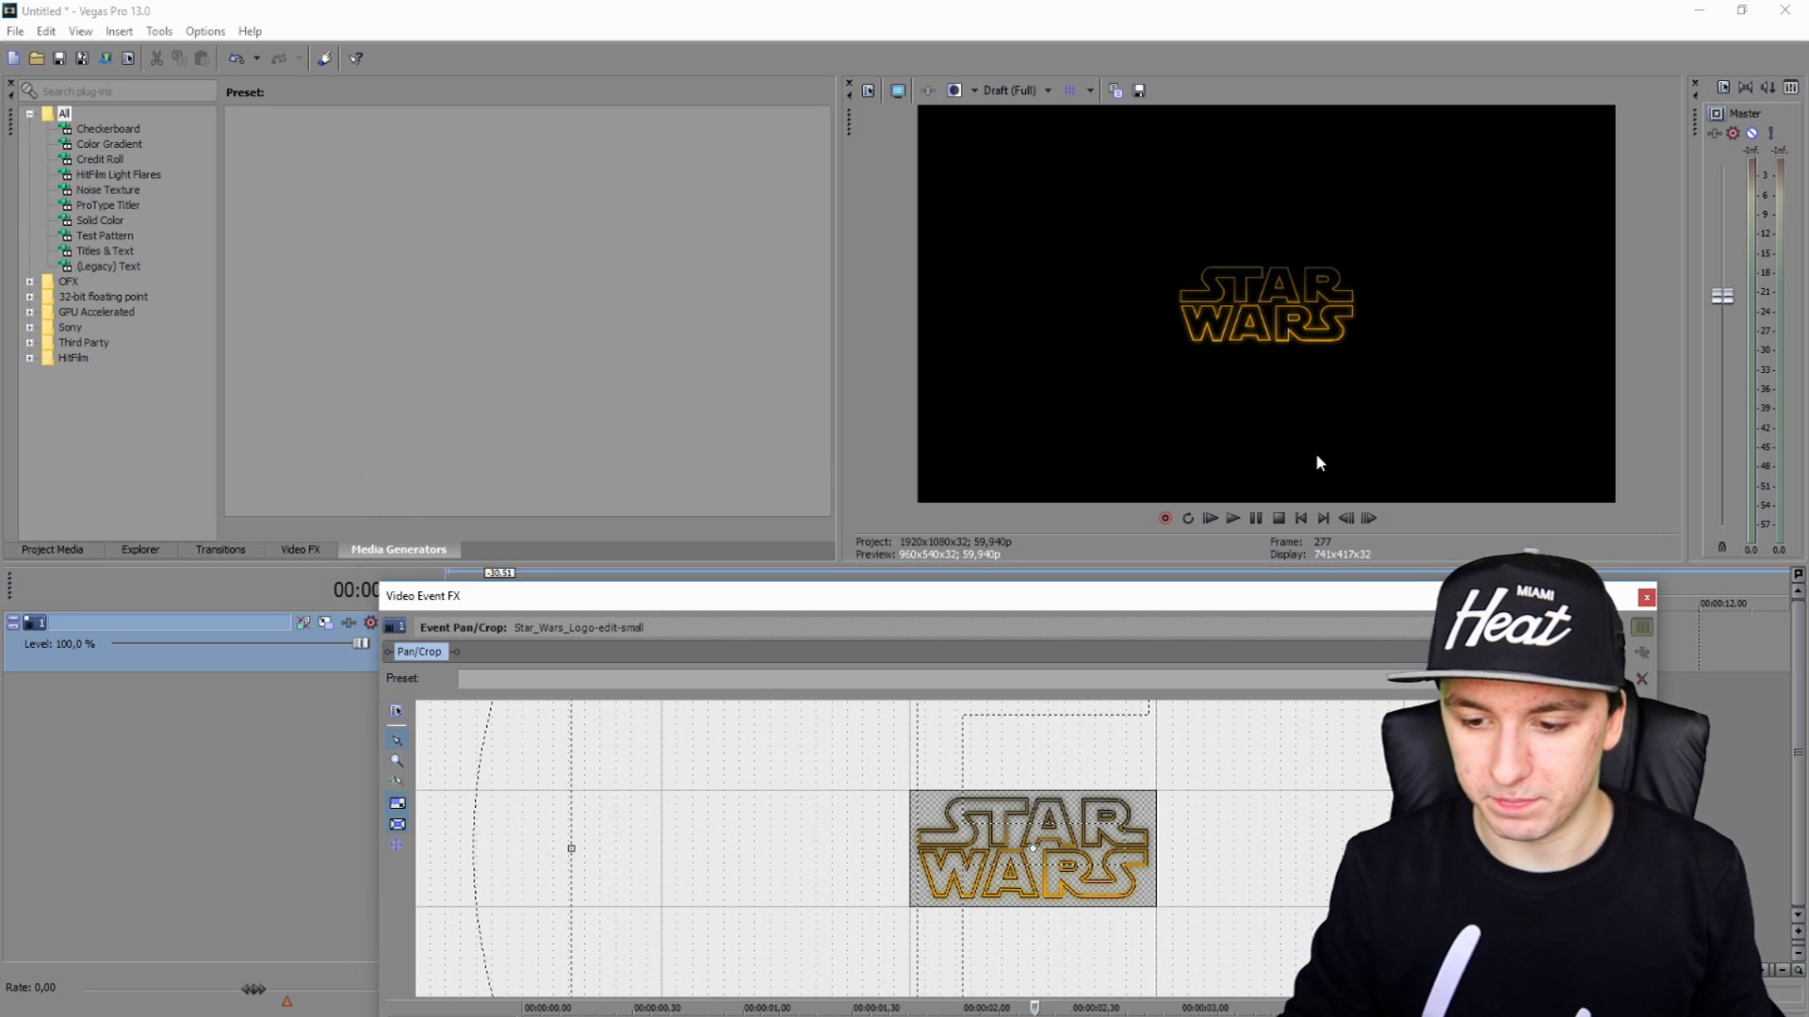
{"action": "left_click", "coordinate": [1647, 598]}
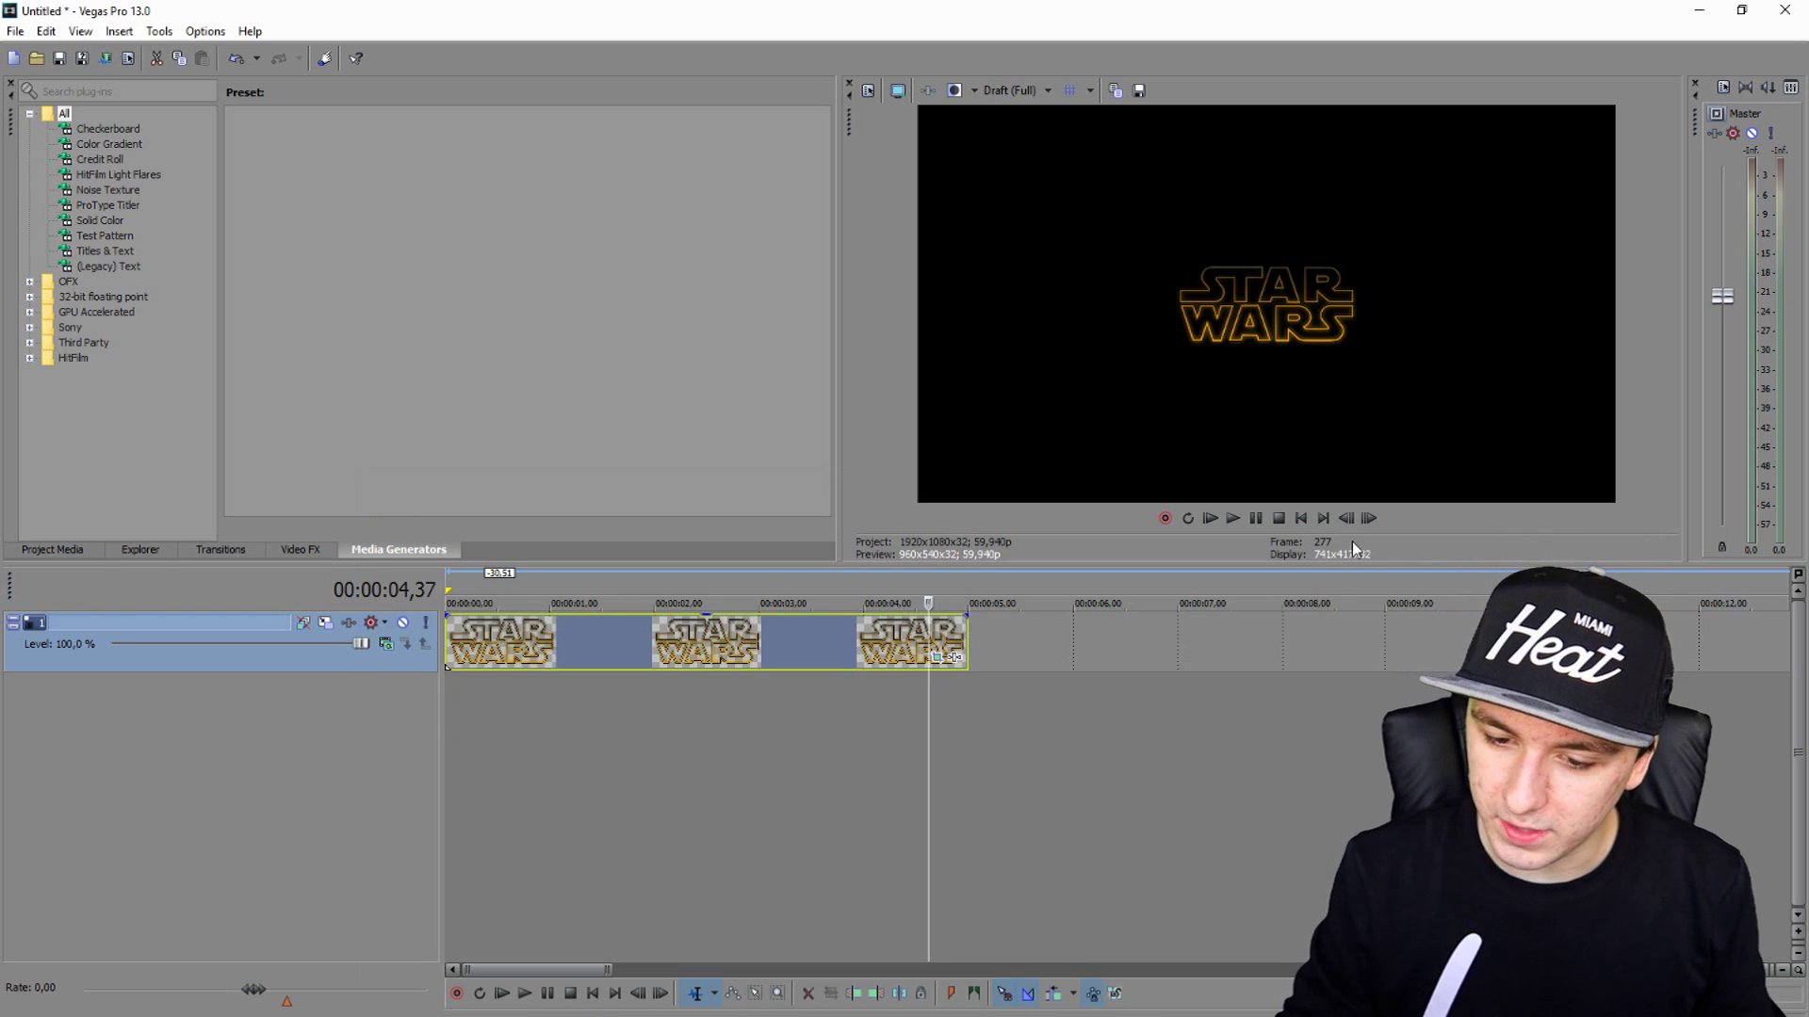
Step: Return to the start of the timeline and stop playback
{"action": "key", "text": "ctrl+Home"}
{"action": "scroll", "coordinate": [966, 744], "scroll_direction": "up", "scroll_amount": 5}
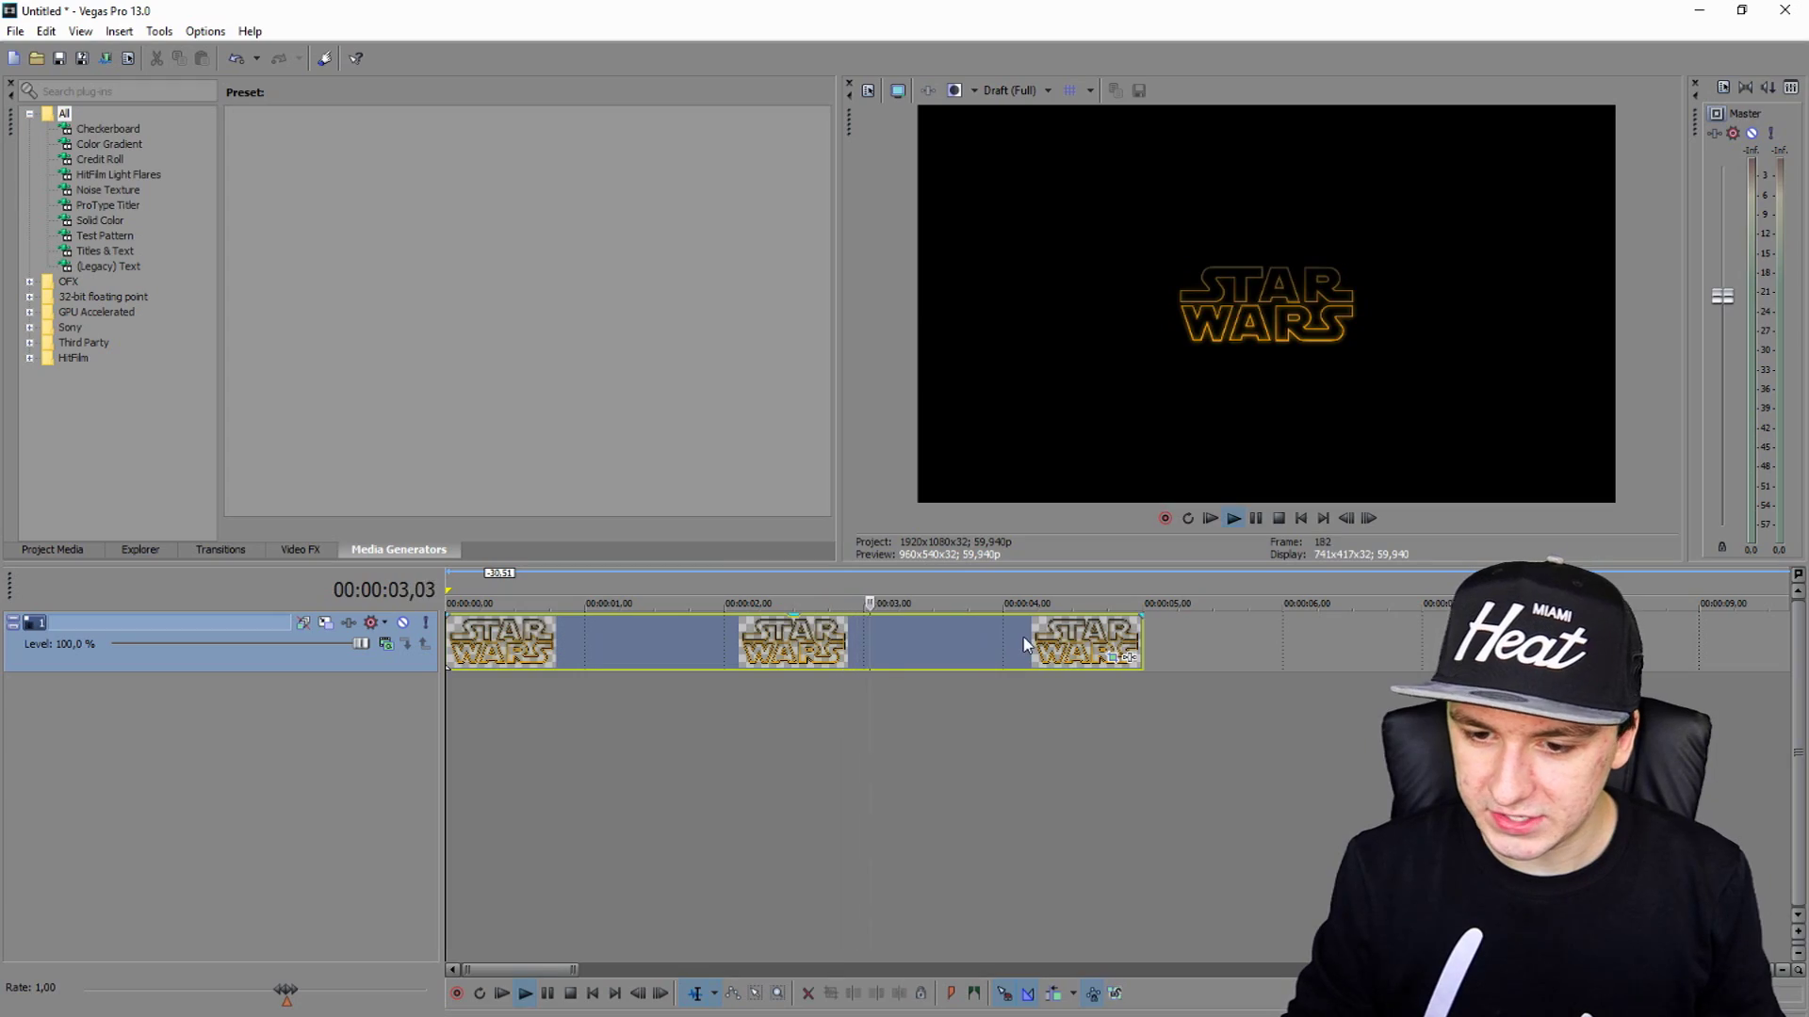
{"action": "key", "text": "space"}
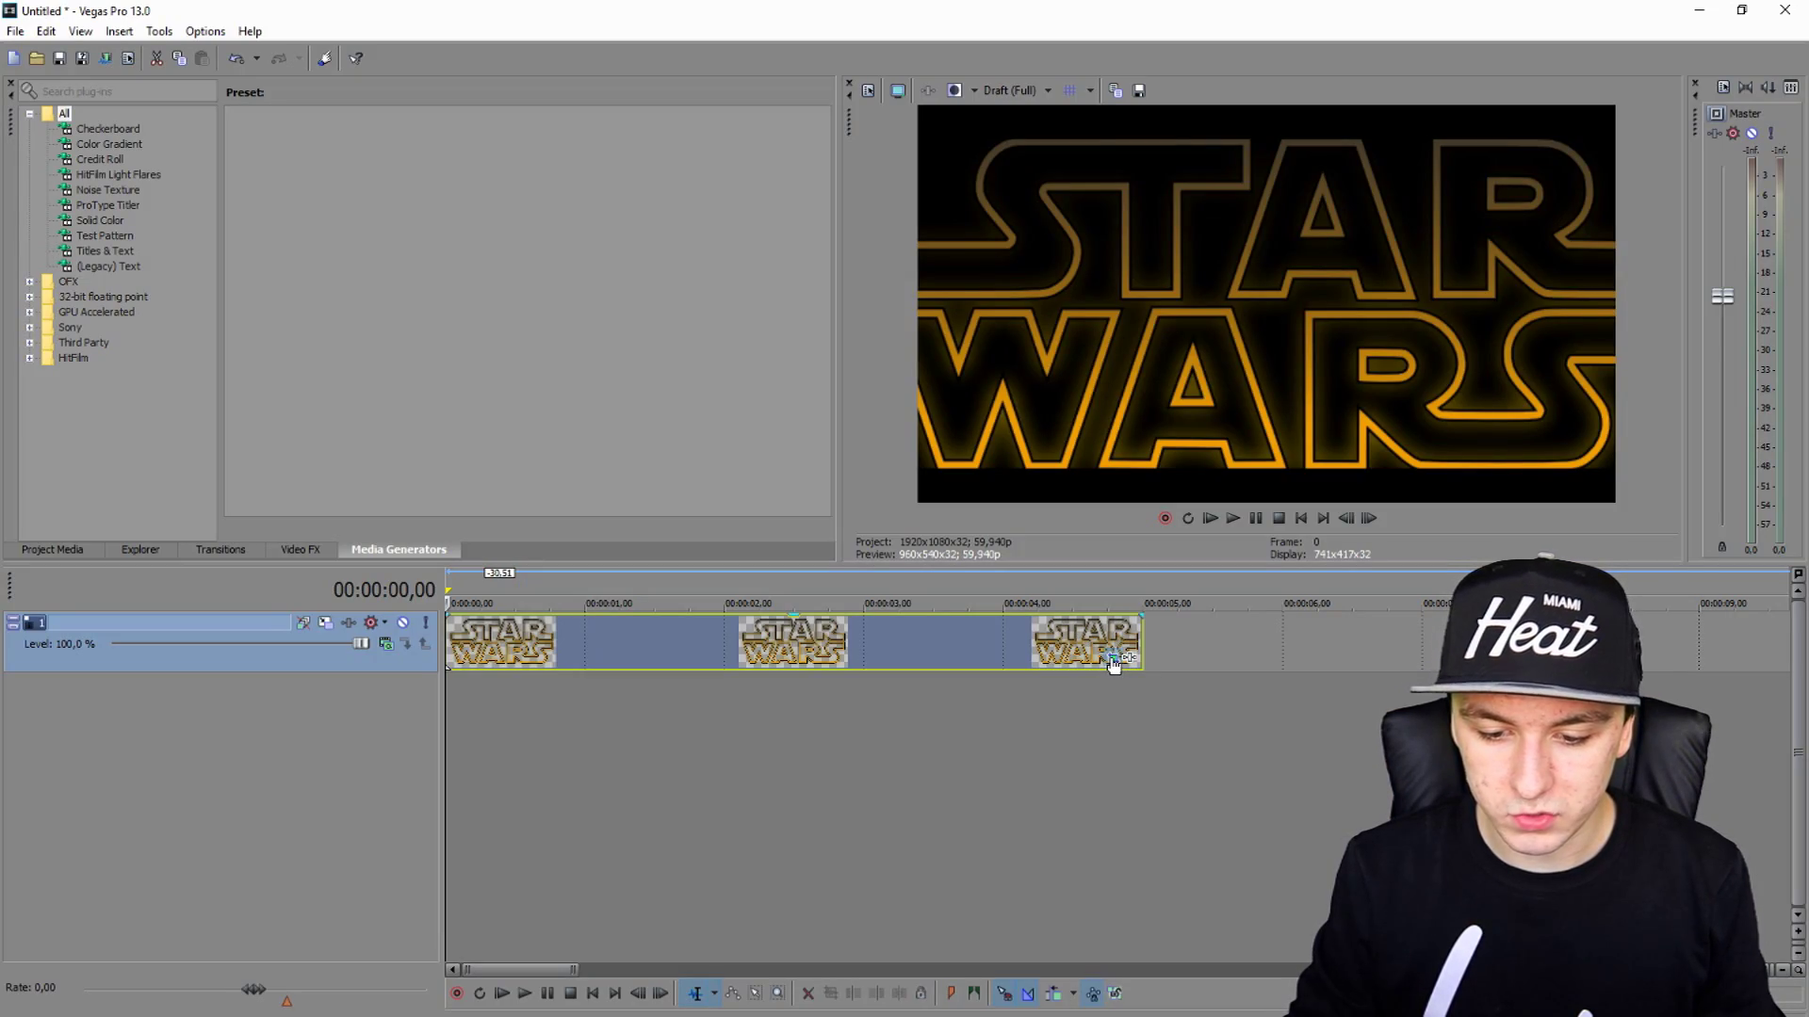
Step: Delete the logo's Pan/Crop keyframe at about 2 seconds
{"action": "left_click", "coordinate": [1117, 661]}
{"action": "left_click_drag", "start_coordinate": [1059, 607], "coordinate": [1059, 537]}
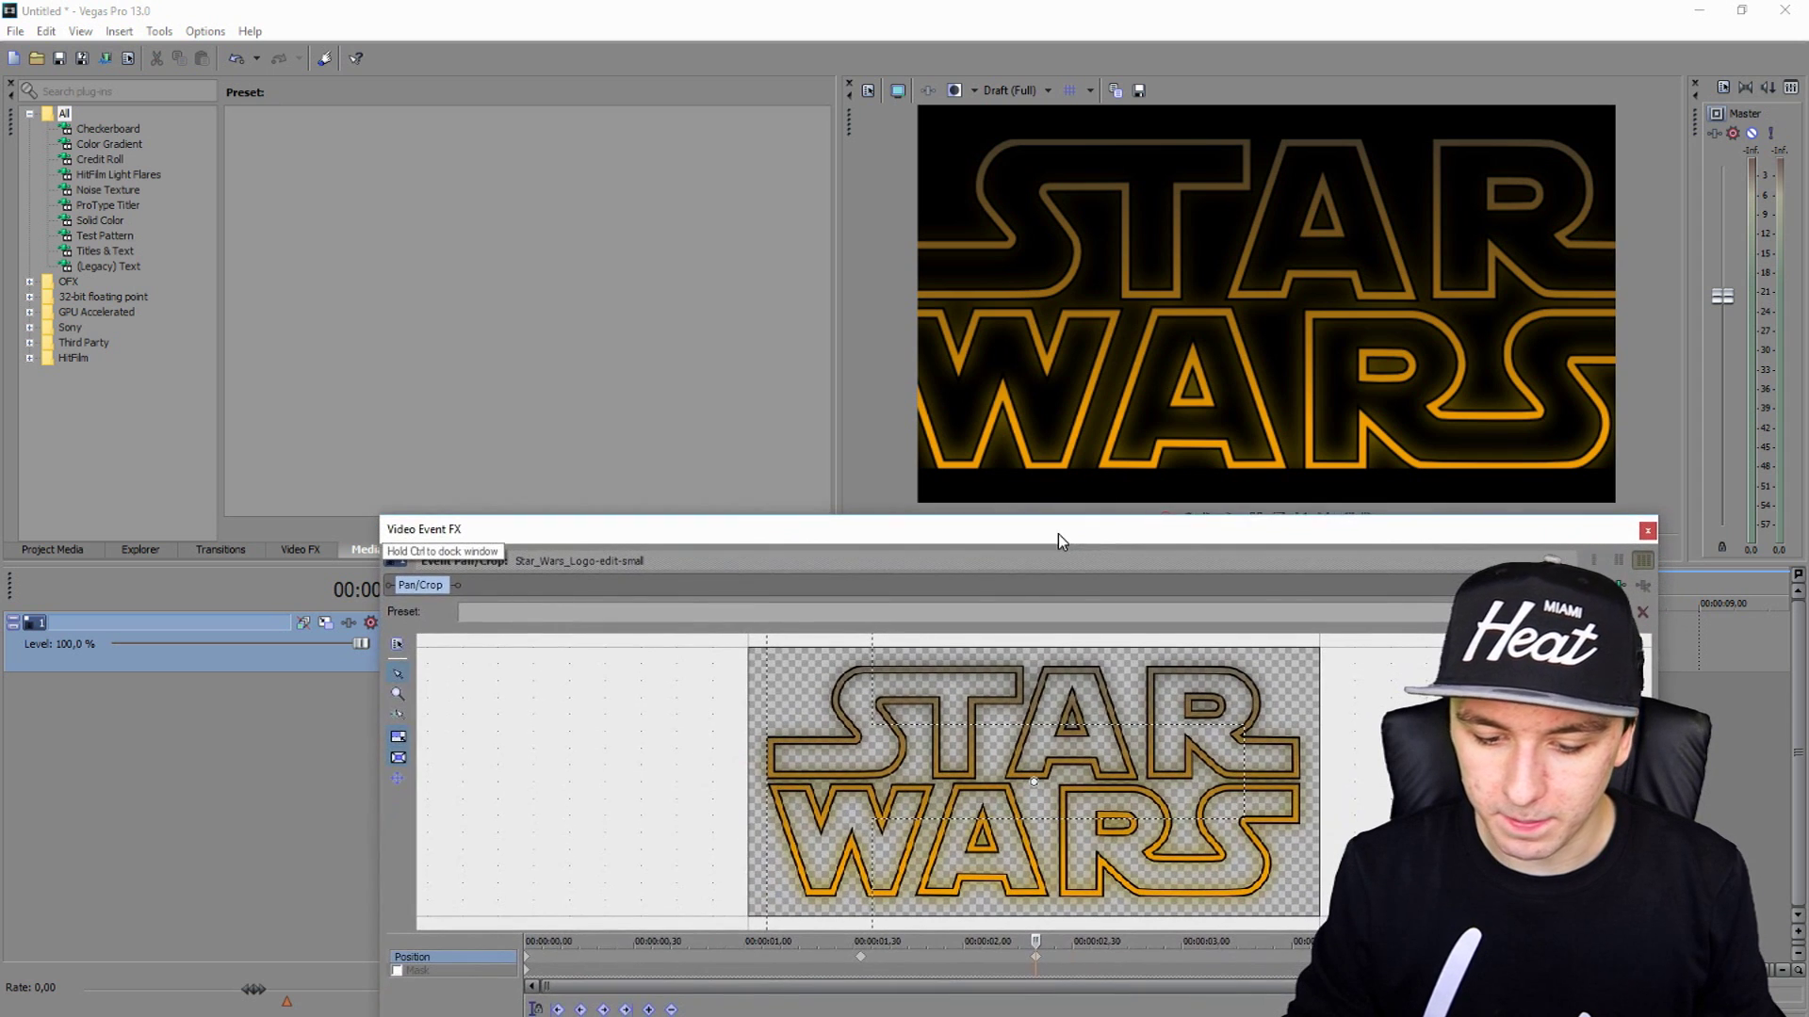
{"action": "left_click", "coordinate": [1035, 956]}
{"action": "key", "text": "Delete"}
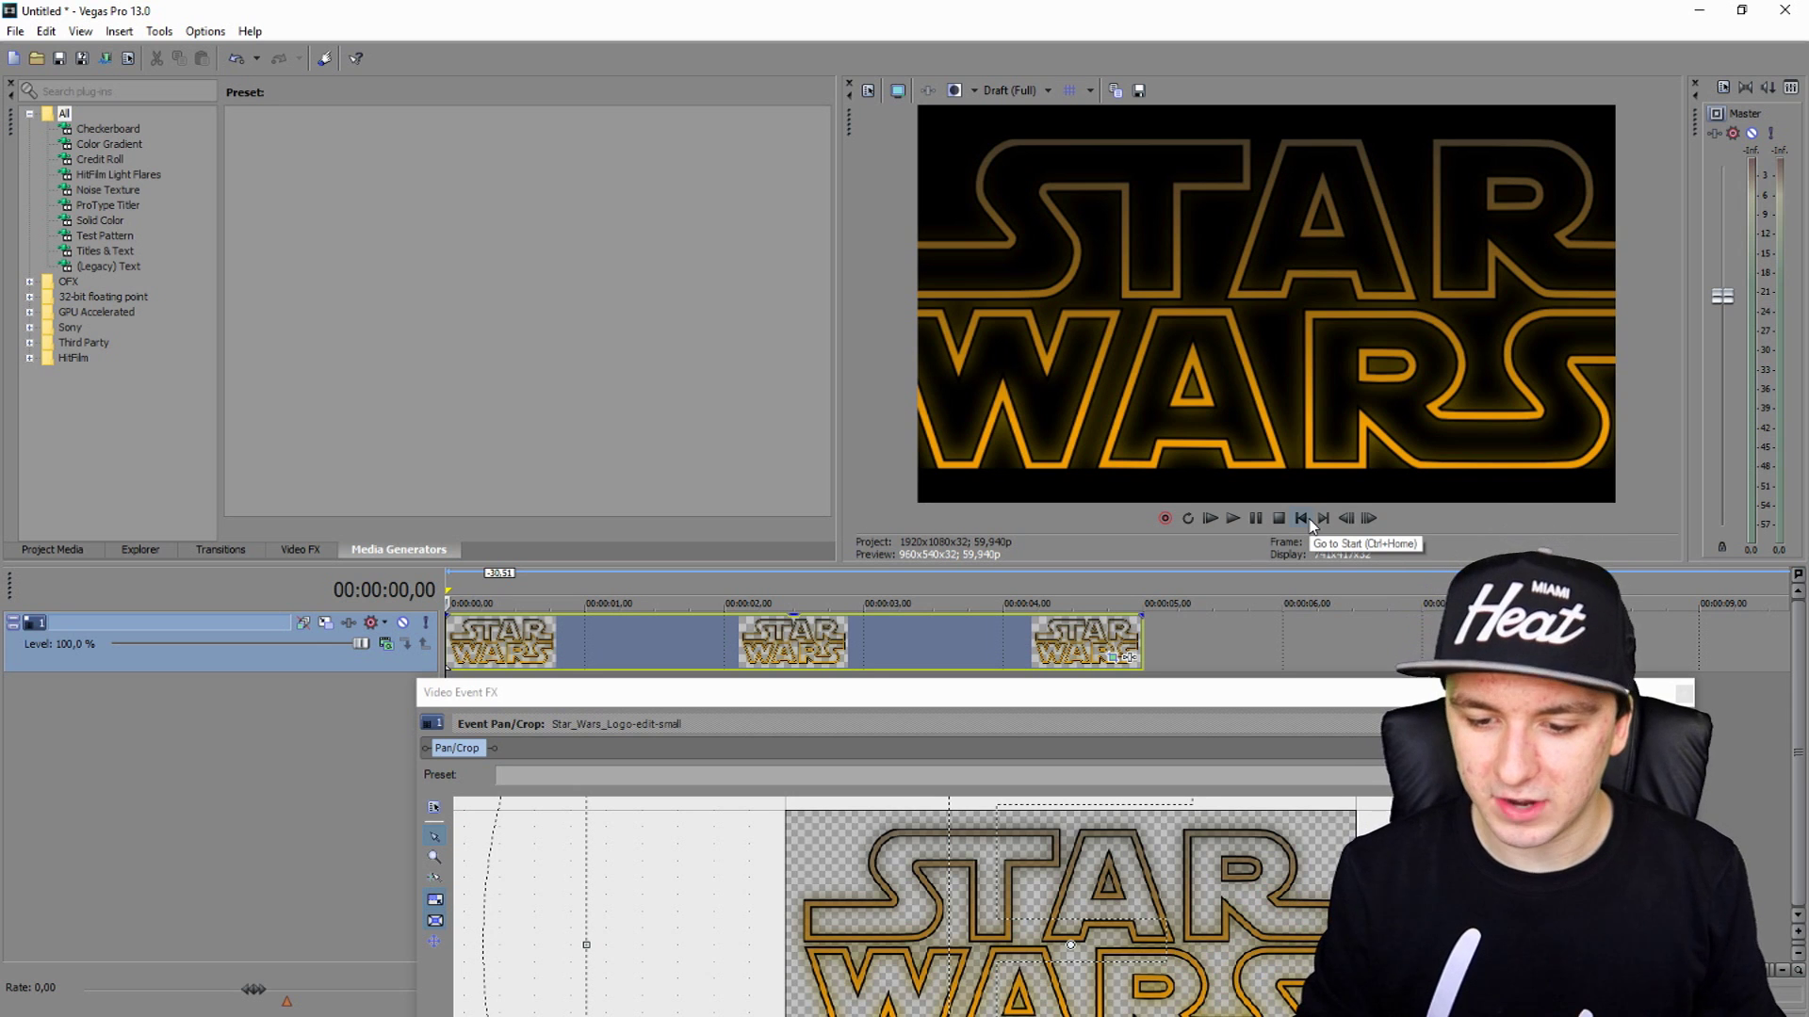
Step: Play back the revised logo animation, then zoom the timeline out
{"action": "key", "text": "space"}
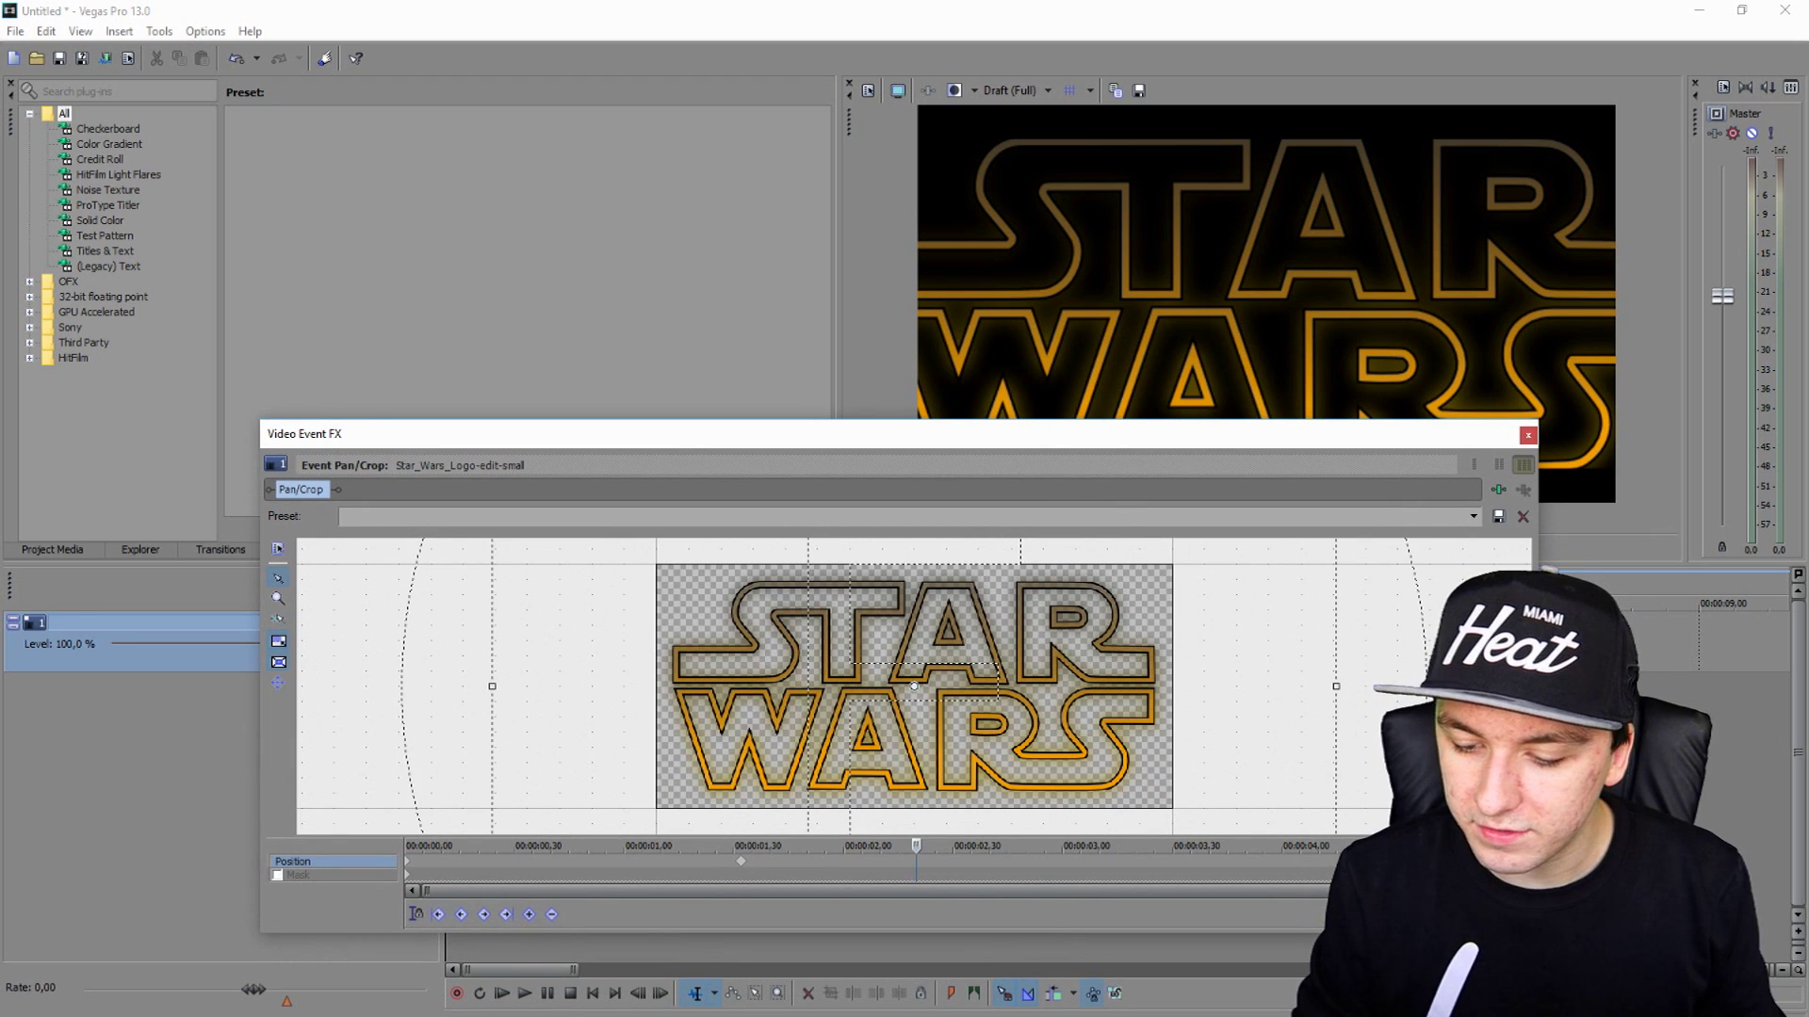
{"action": "left_click", "coordinate": [1528, 435]}
{"action": "key", "text": "space"}
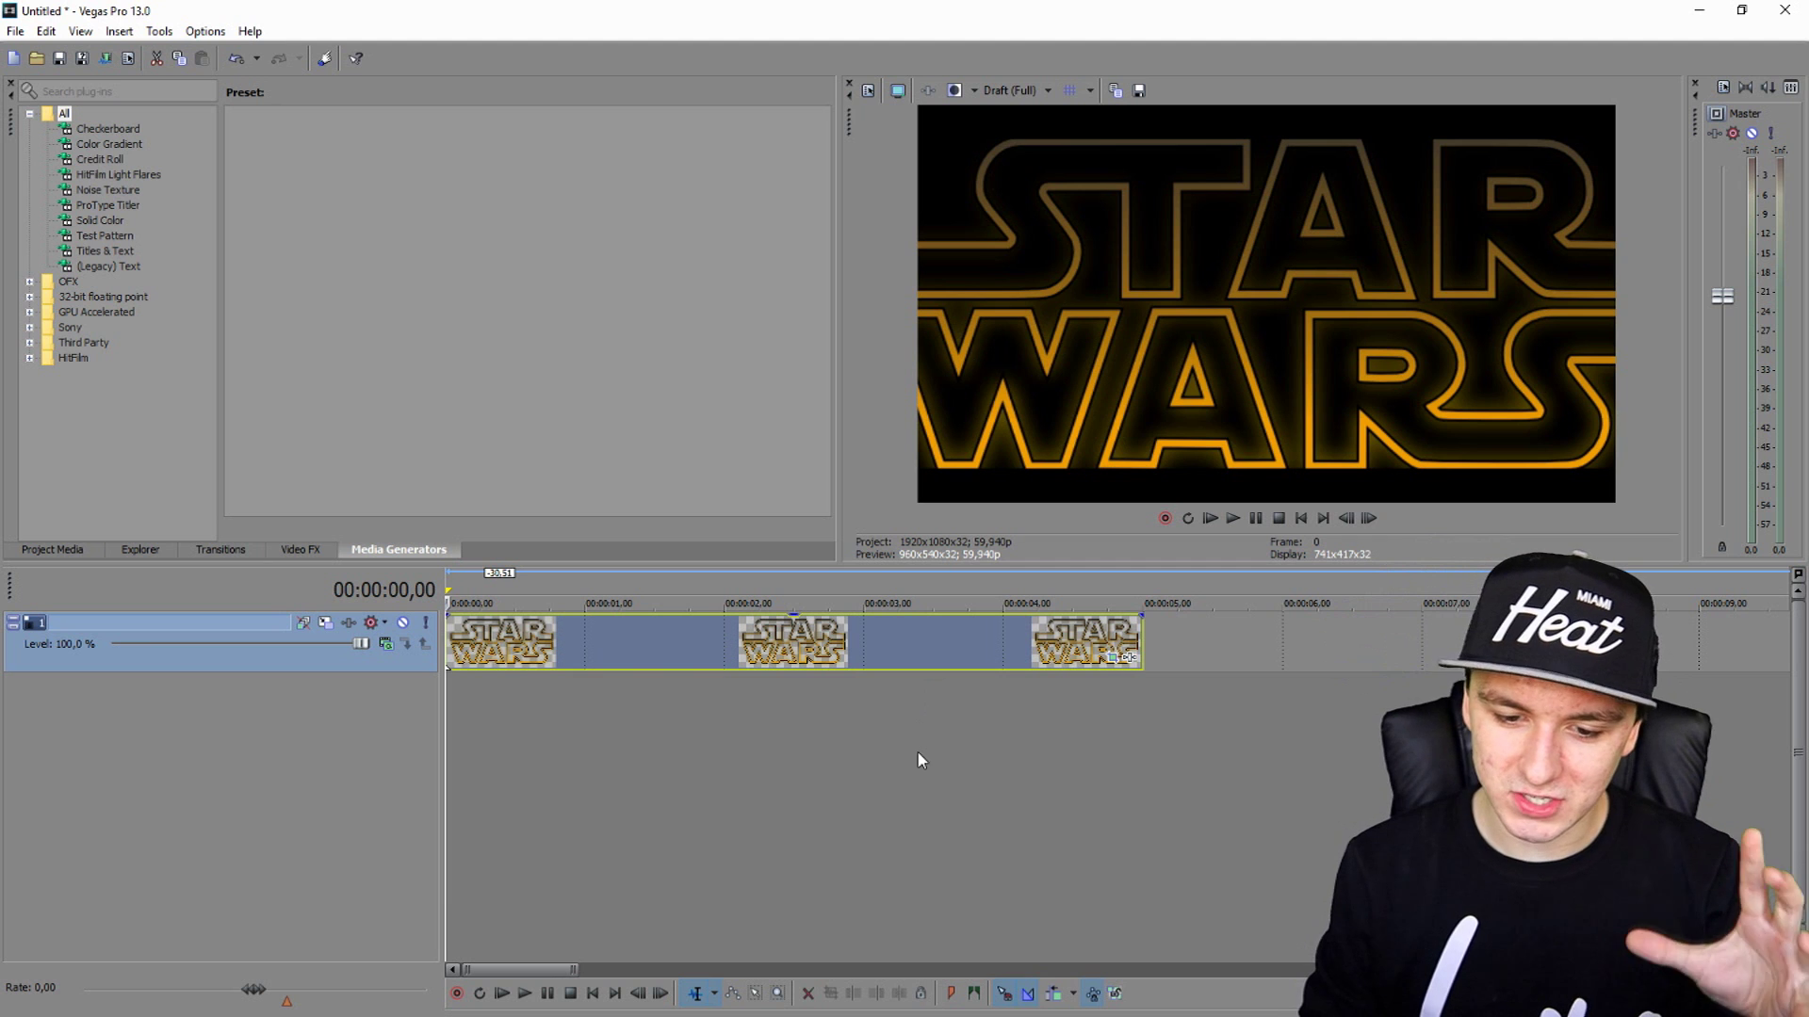
{"action": "key", "text": "space"}
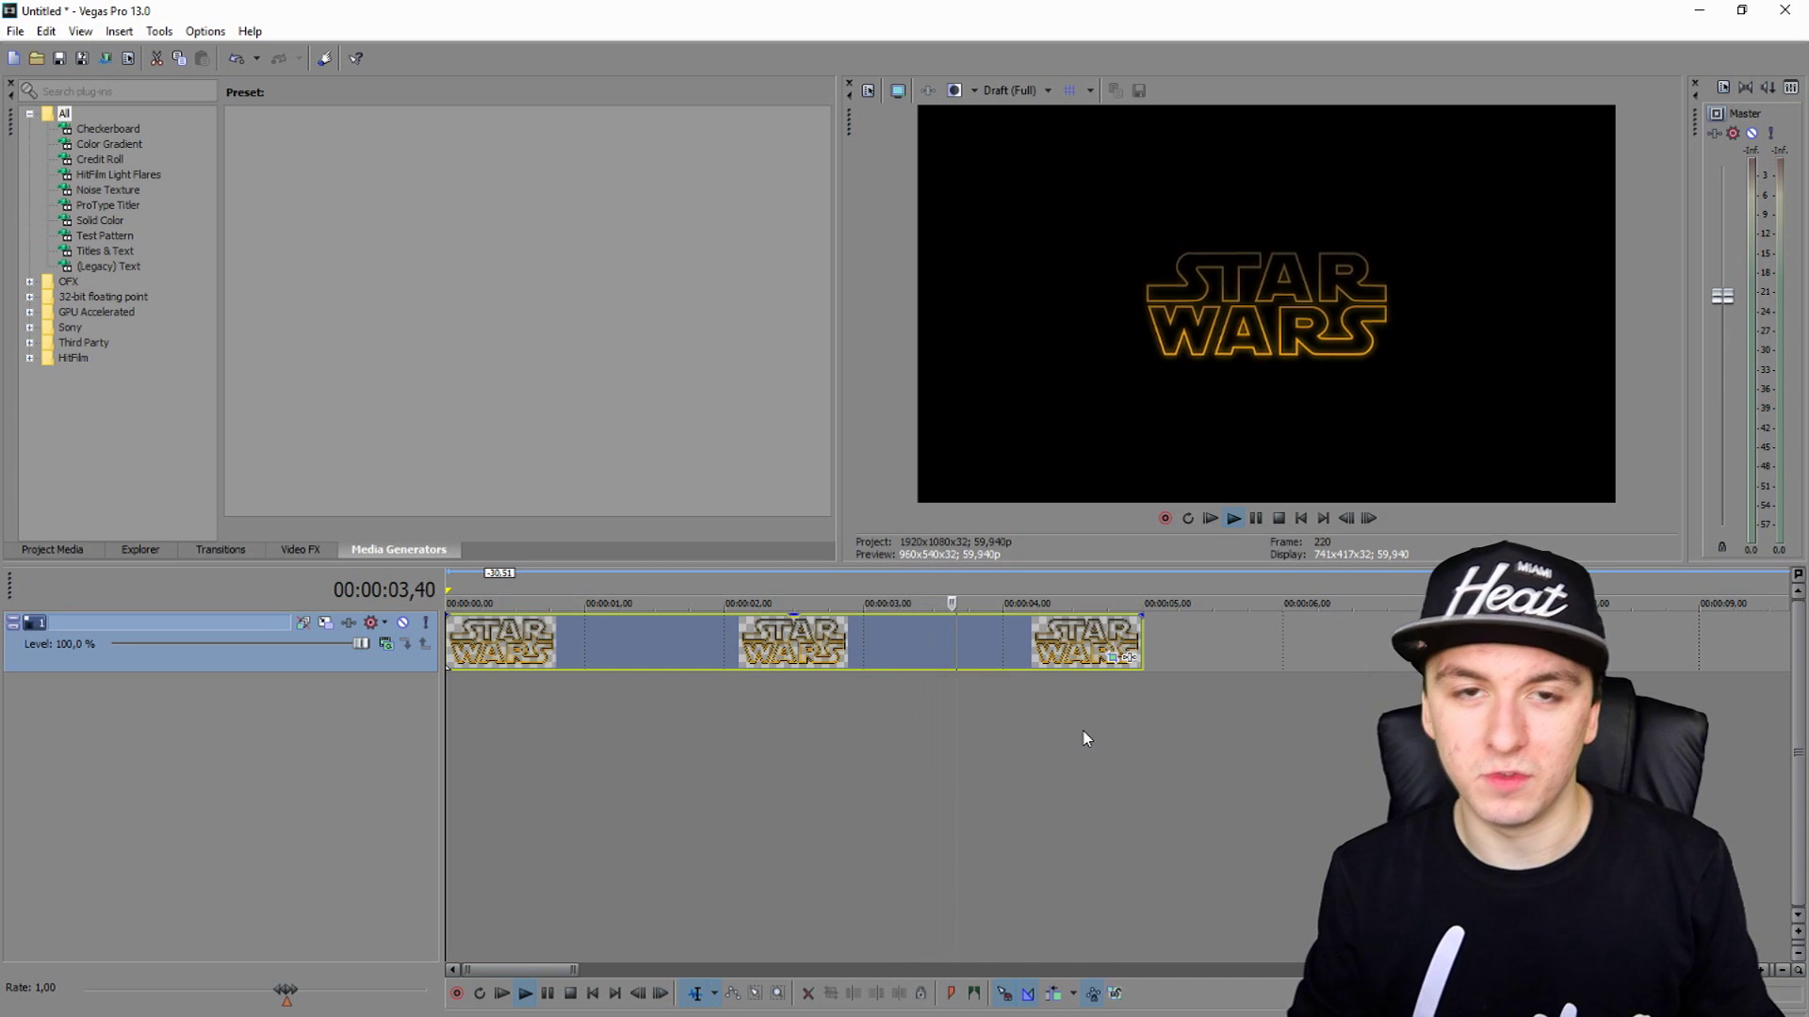
{"action": "key", "text": "space"}
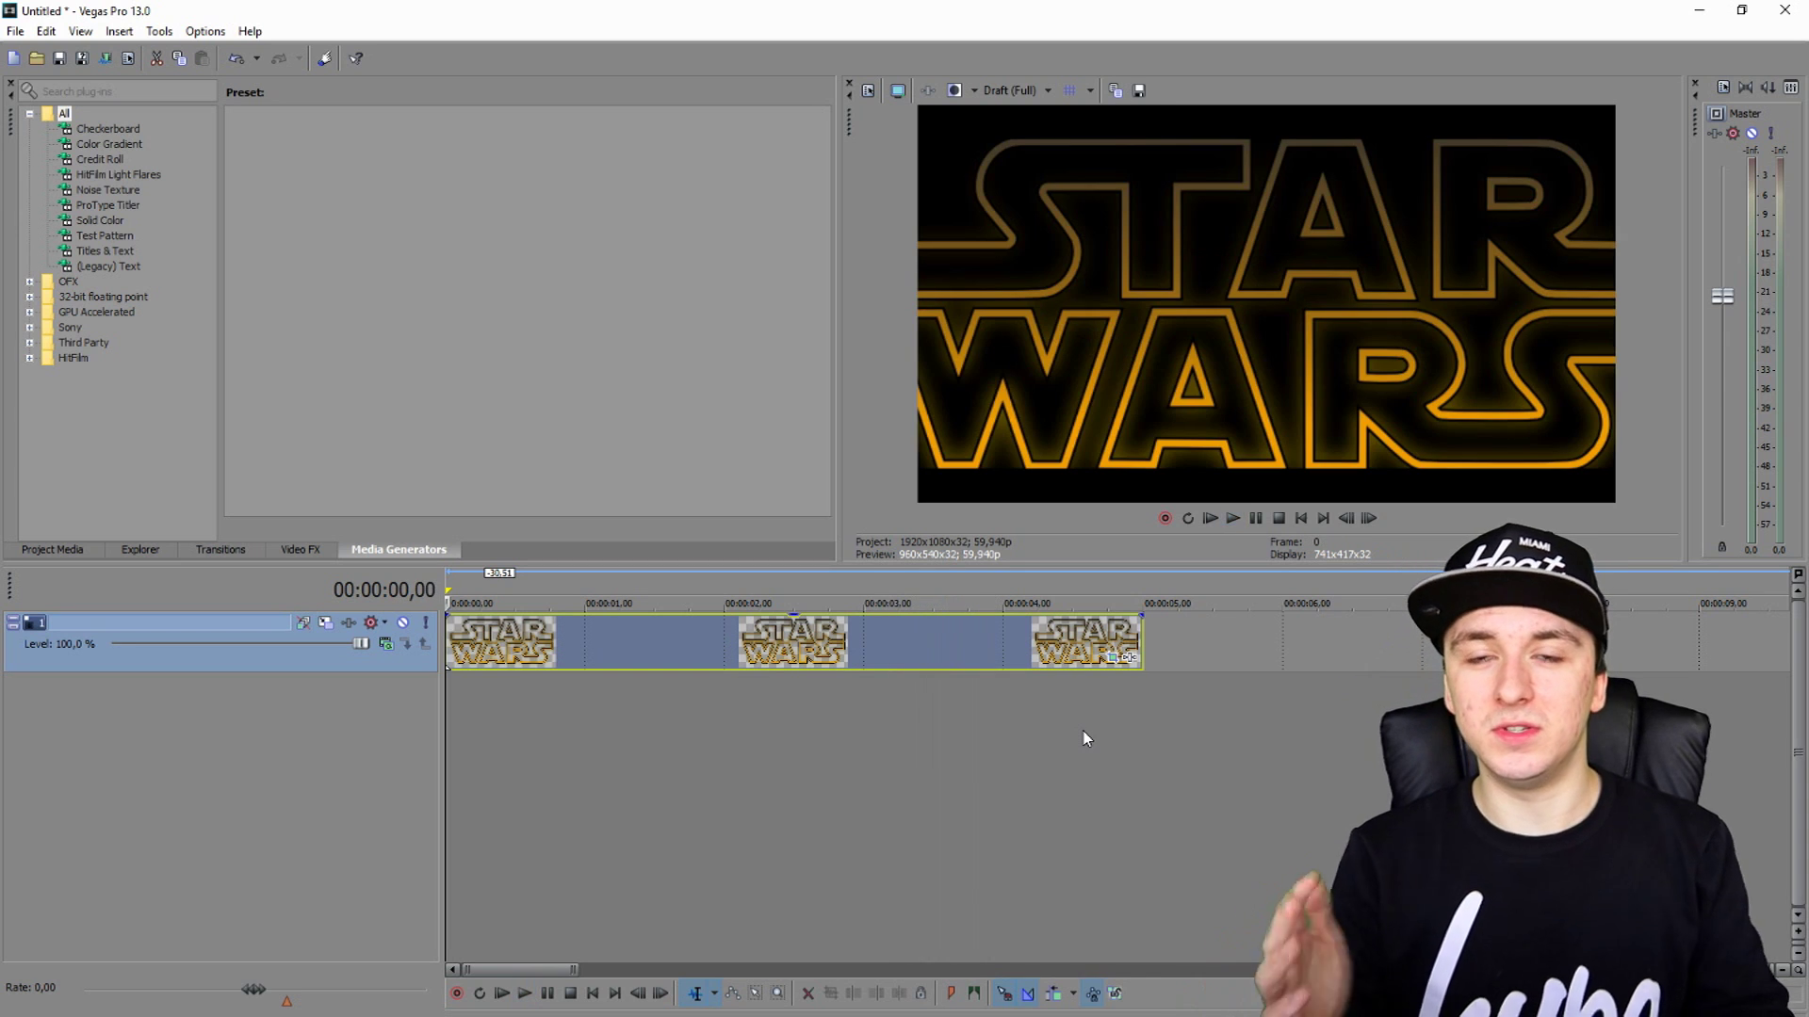
{"action": "scroll", "coordinate": [1084, 731], "scroll_direction": "down", "scroll_amount": 5}
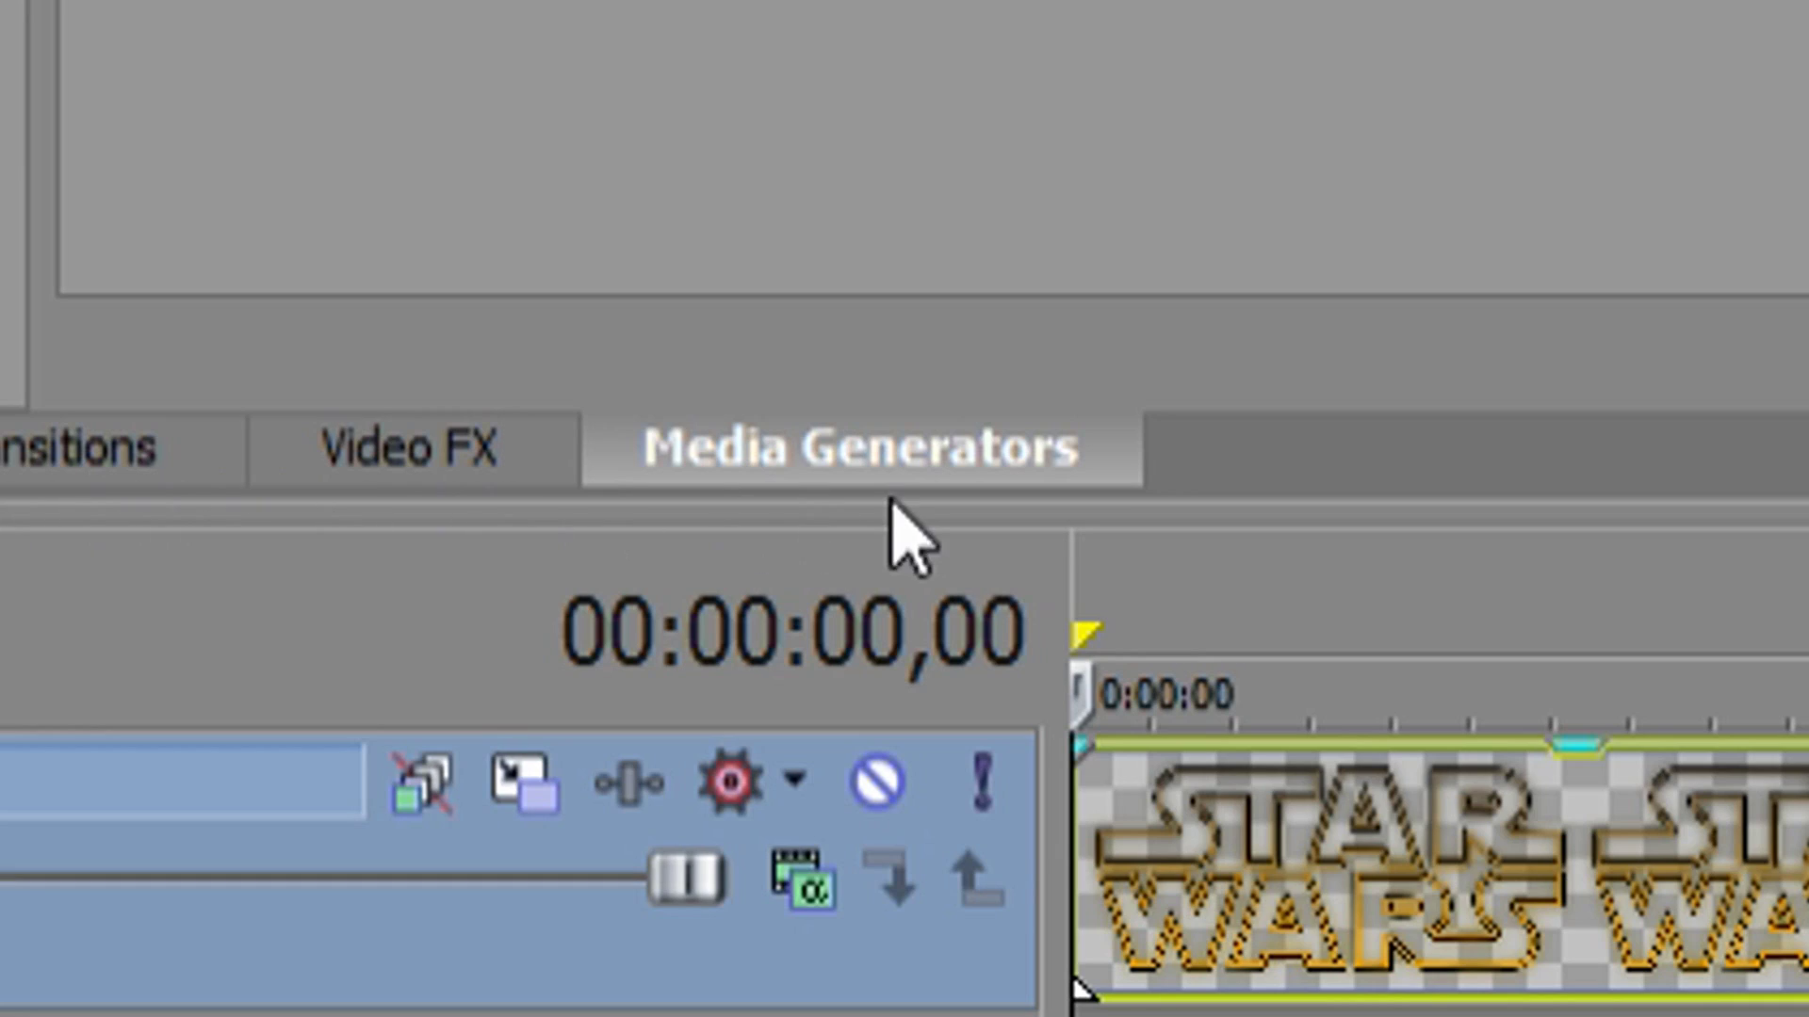
Step: Add a Titles & Text Default event on a new track 2
{"action": "left_click", "coordinate": [881, 452]}
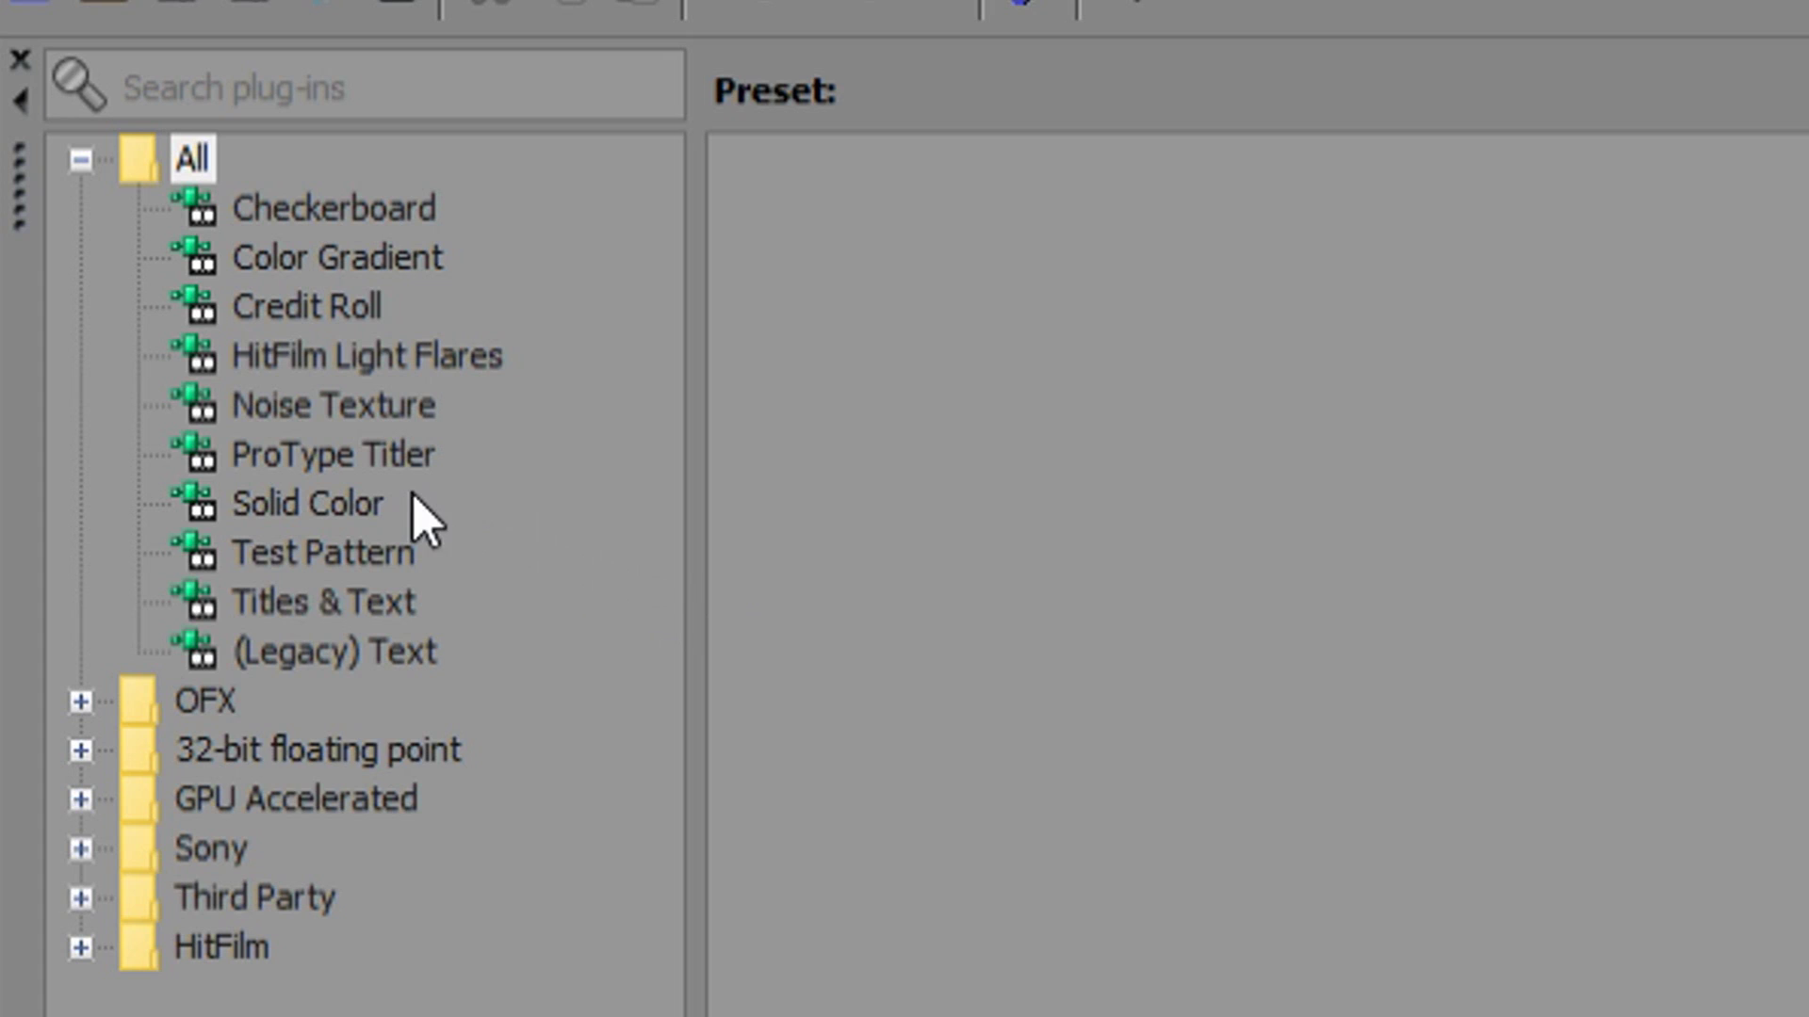
{"action": "left_click", "coordinate": [307, 600]}
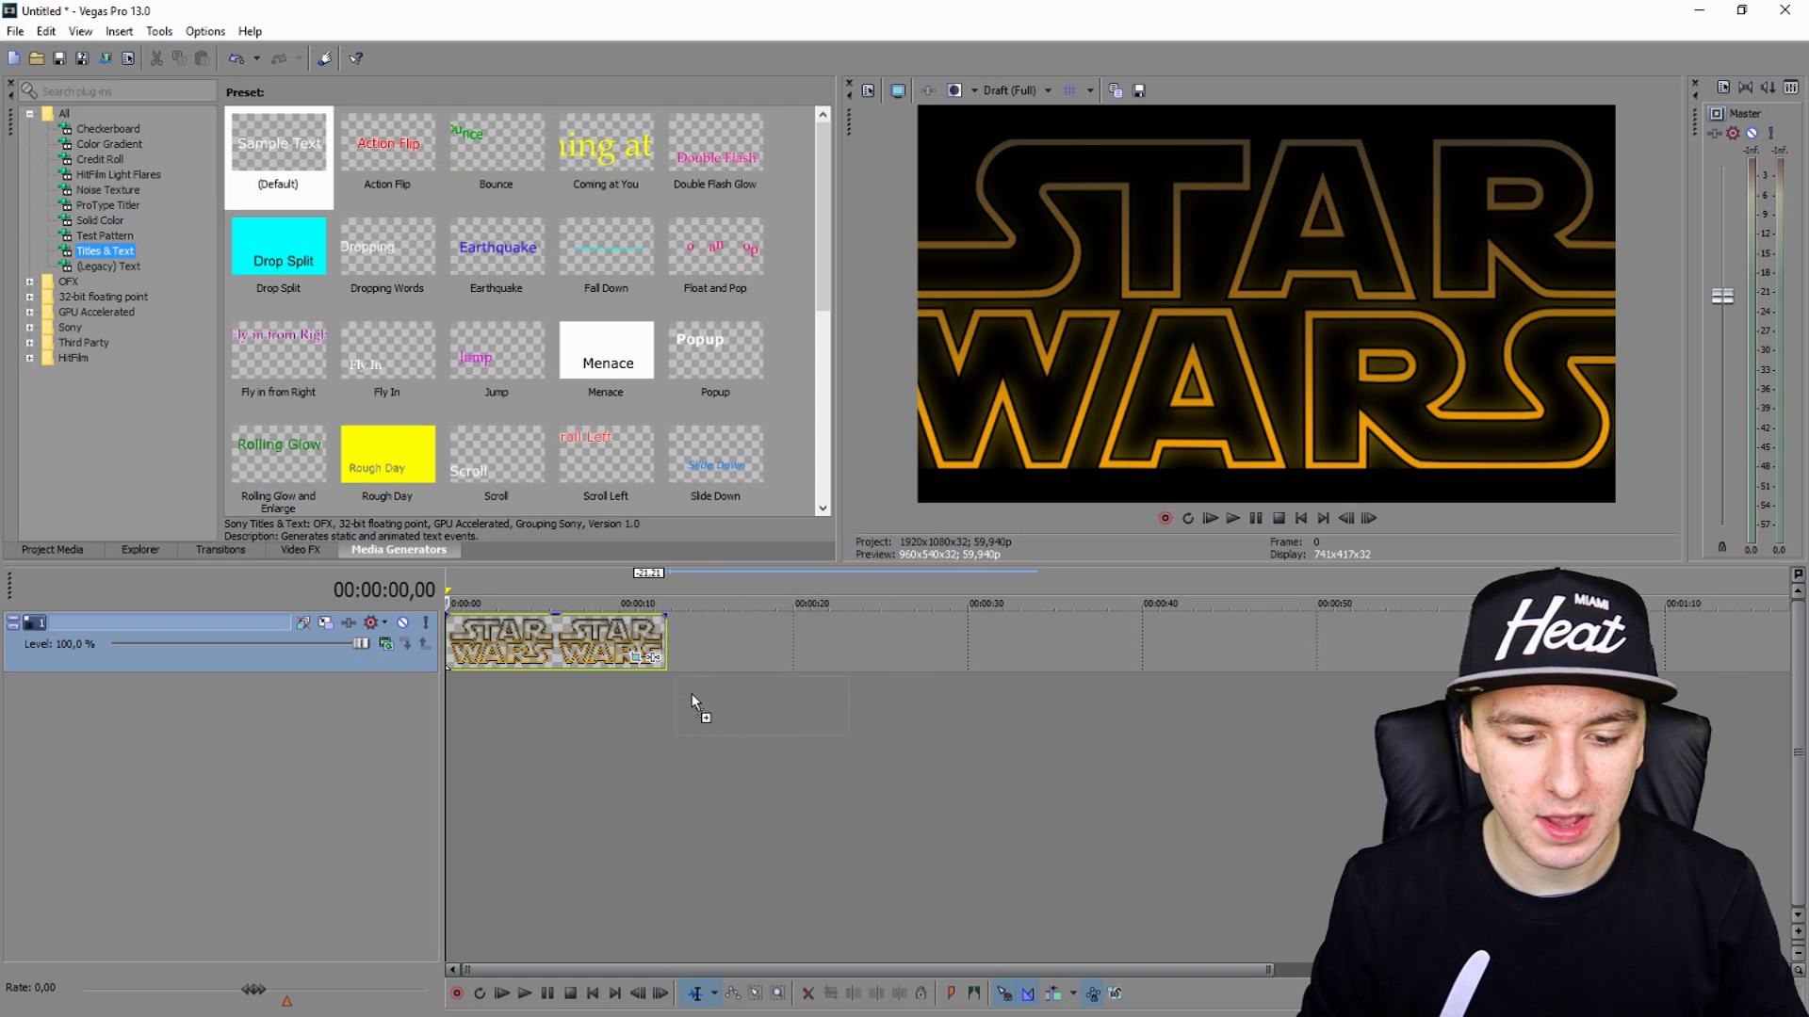
{"action": "left_click_drag", "start_coordinate": [691, 695], "coordinate": [712, 704]}
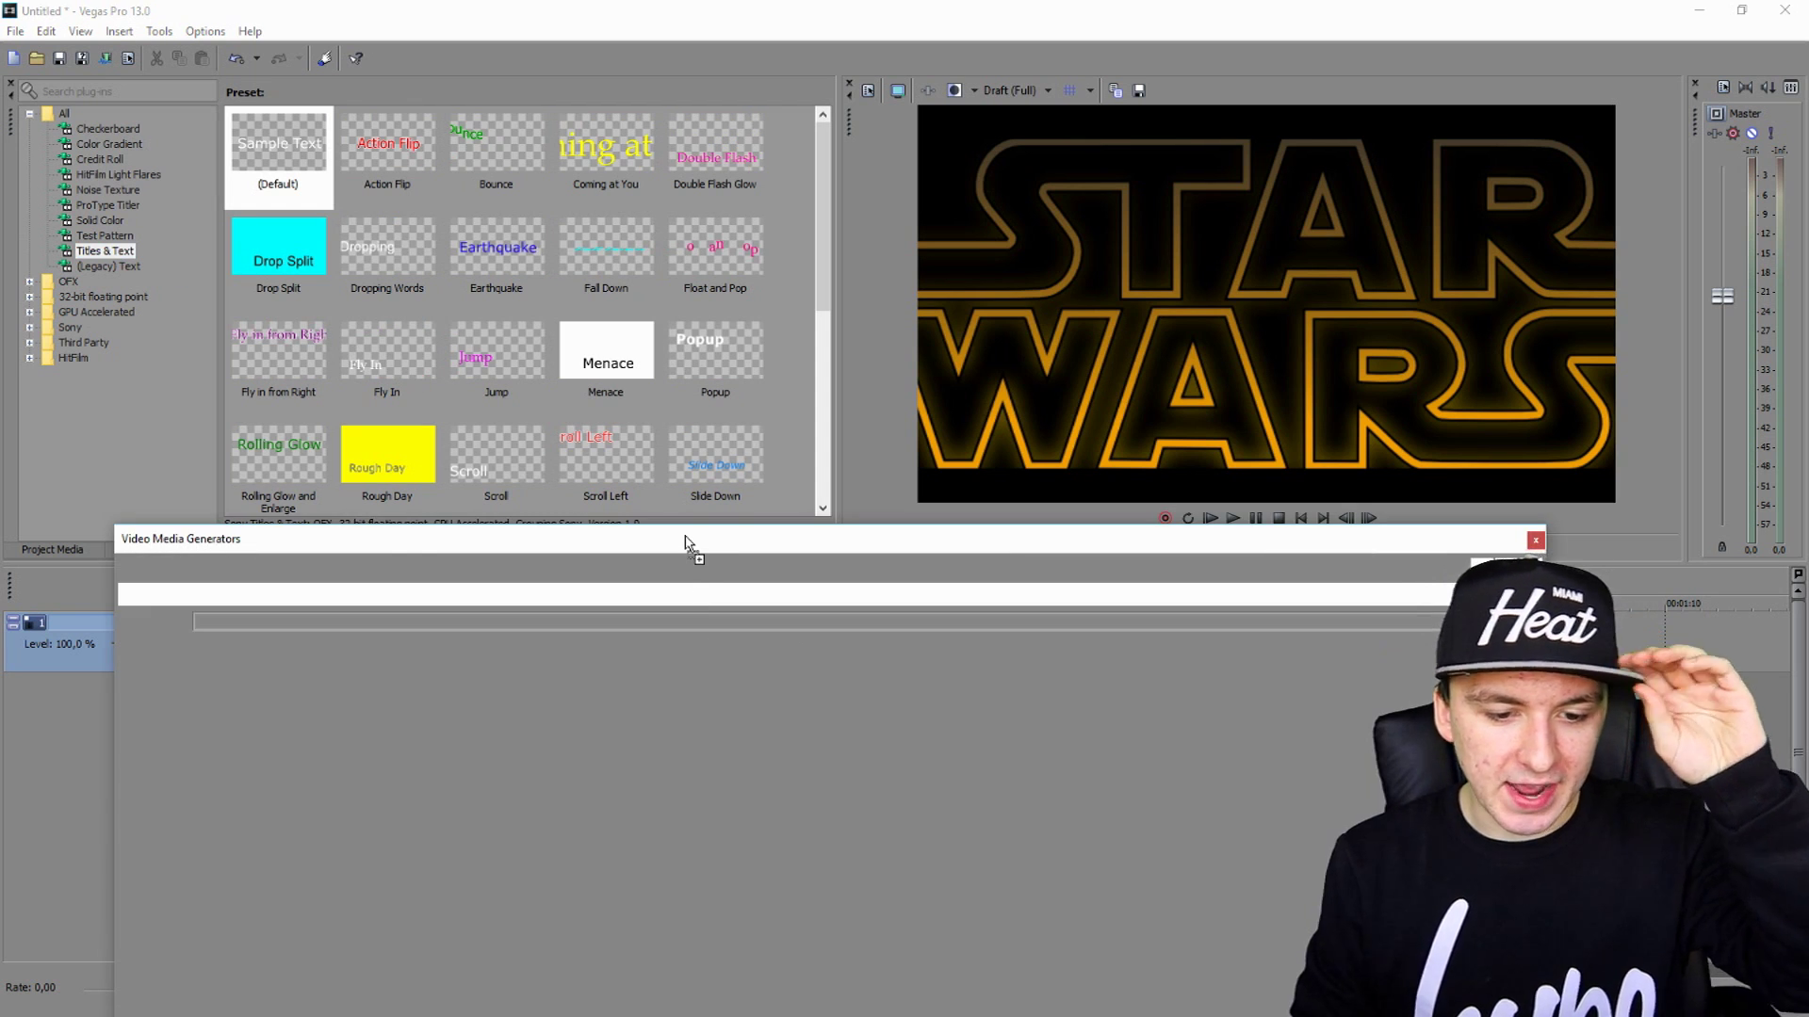
Step: Paste the Star Wars opening crawl paragraph over the Sample Text
{"action": "left_click_drag", "start_coordinate": [801, 597], "coordinate": [1054, 642]}
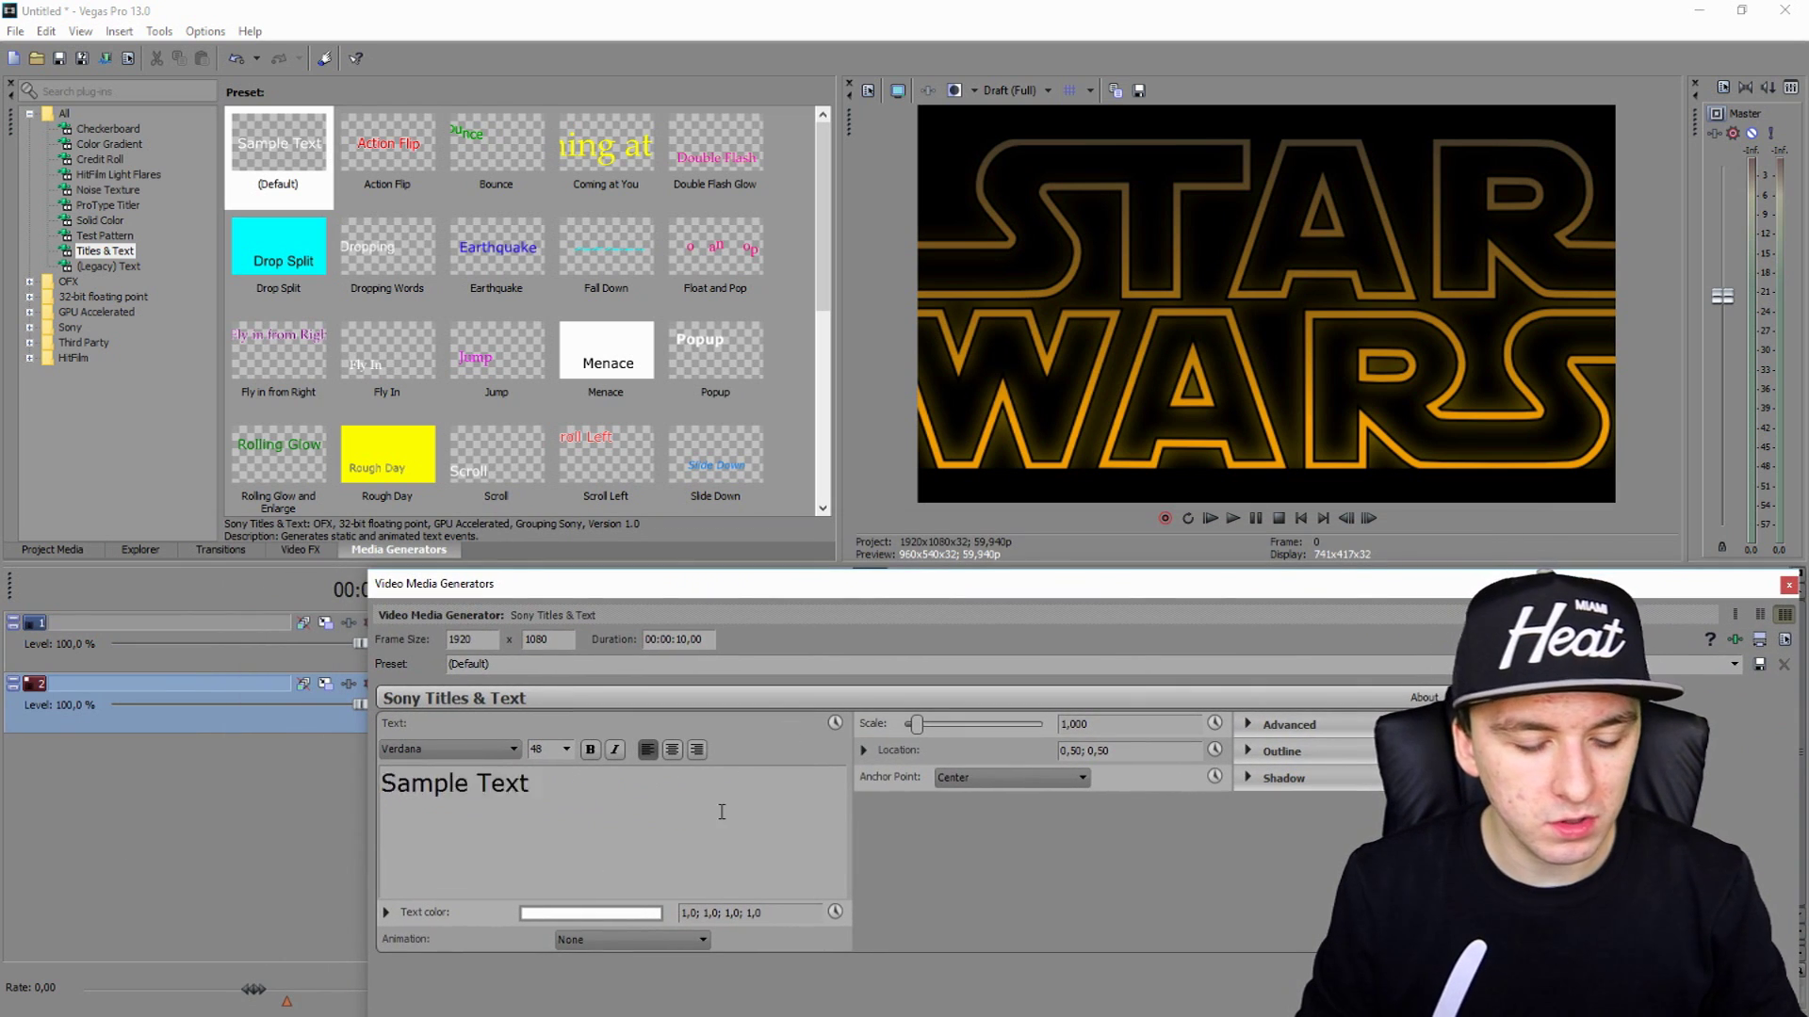
{"action": "key", "text": "ctrl+v"}
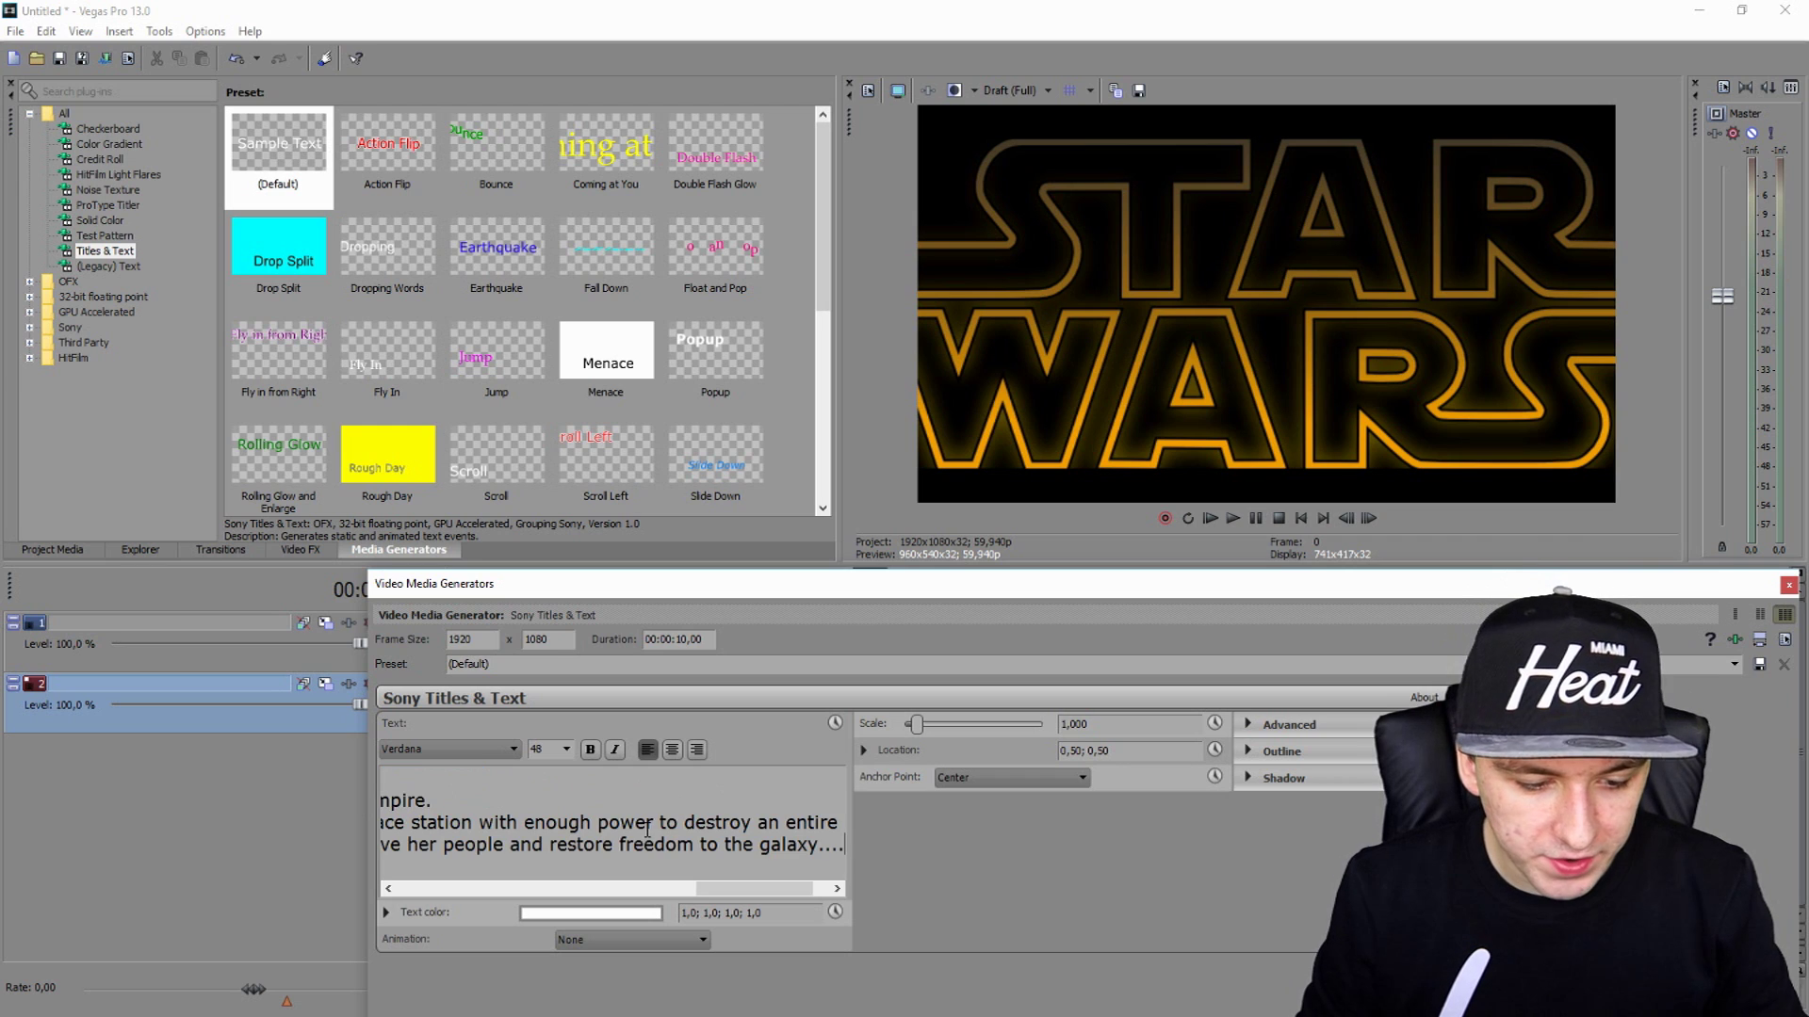
{"action": "left_click_drag", "start_coordinate": [716, 576], "coordinate": [753, 264]}
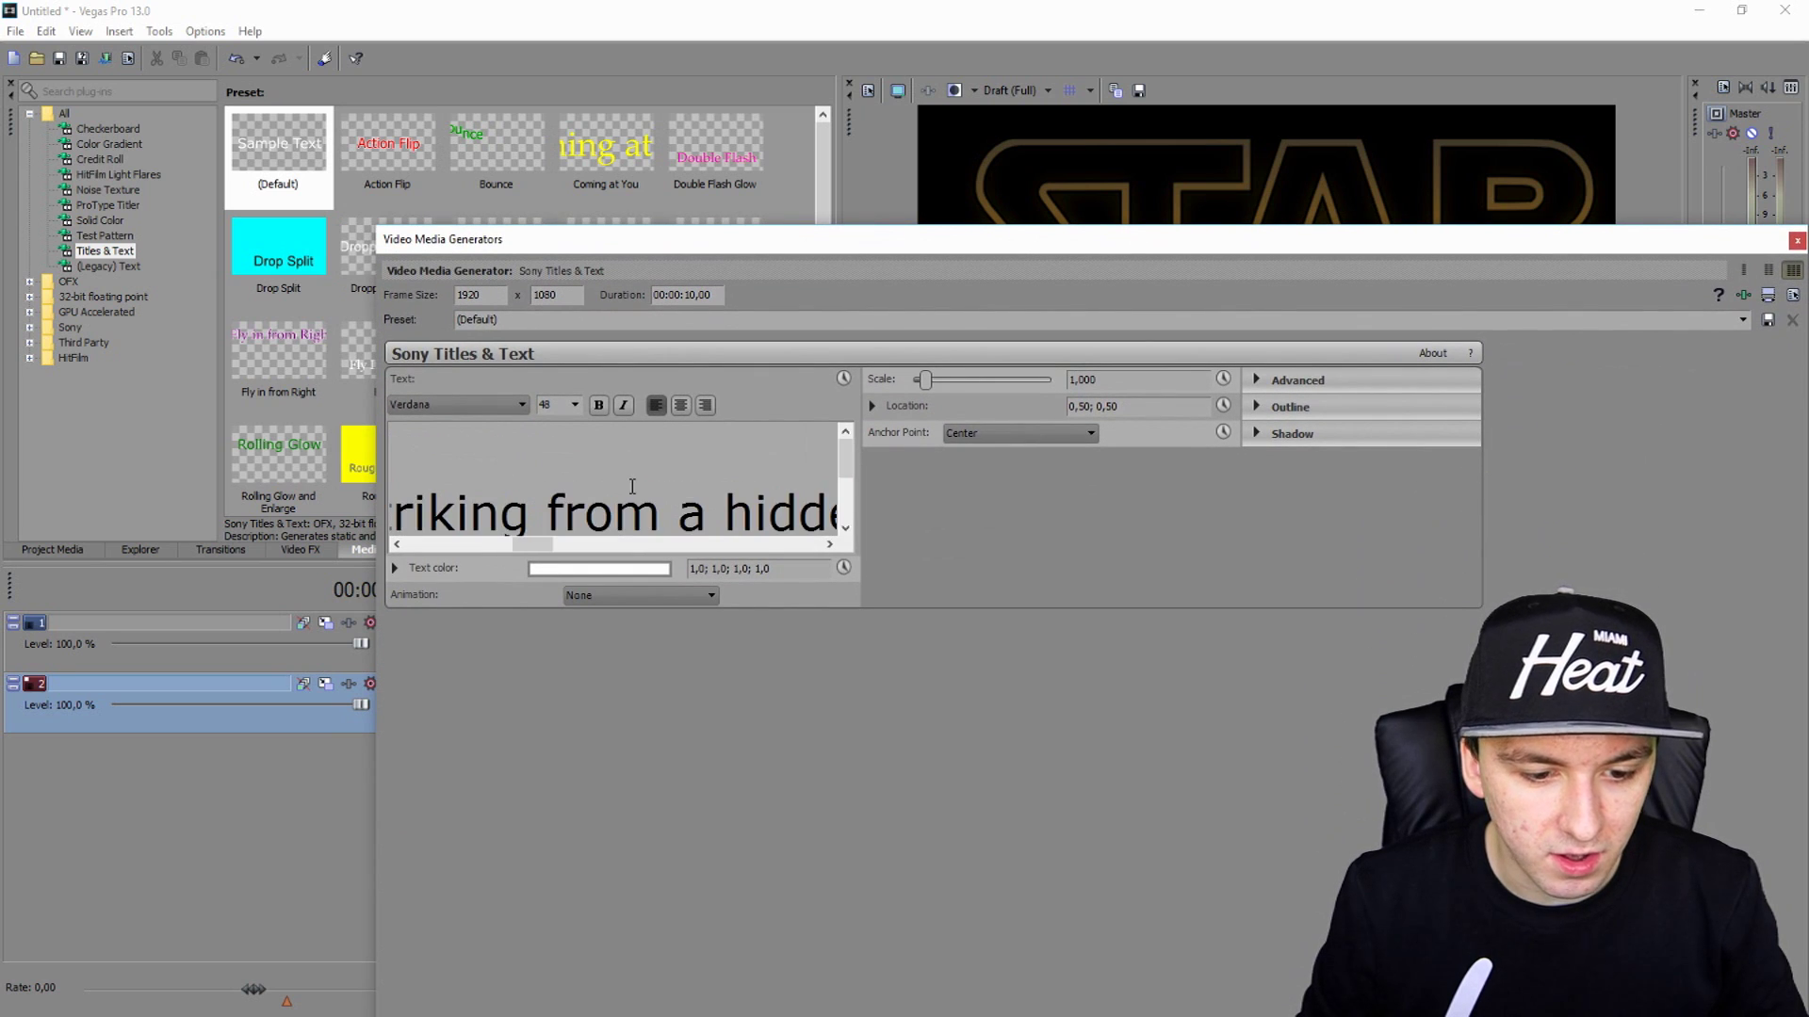
{"action": "left_click", "coordinate": [792, 545]}
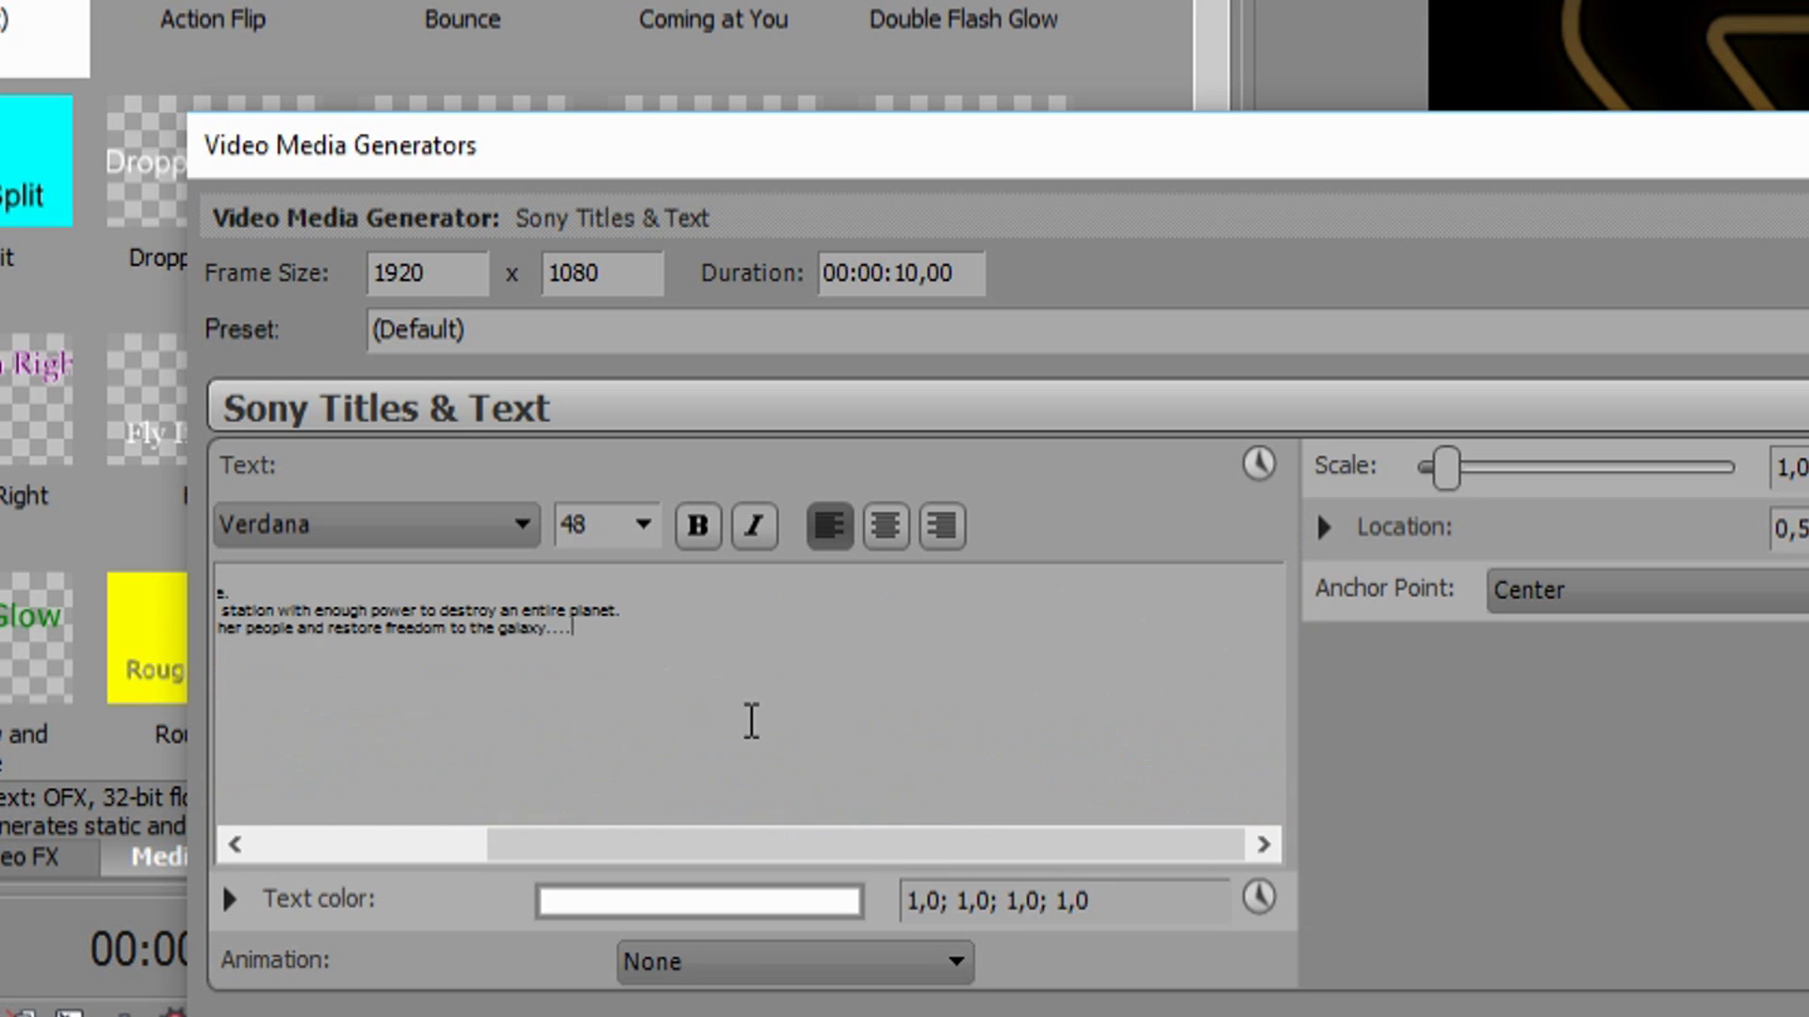
{"action": "triple_click", "coordinate": [750, 723]}
{"action": "scroll", "coordinate": [857, 753], "scroll_direction": "down", "scroll_amount": 3}
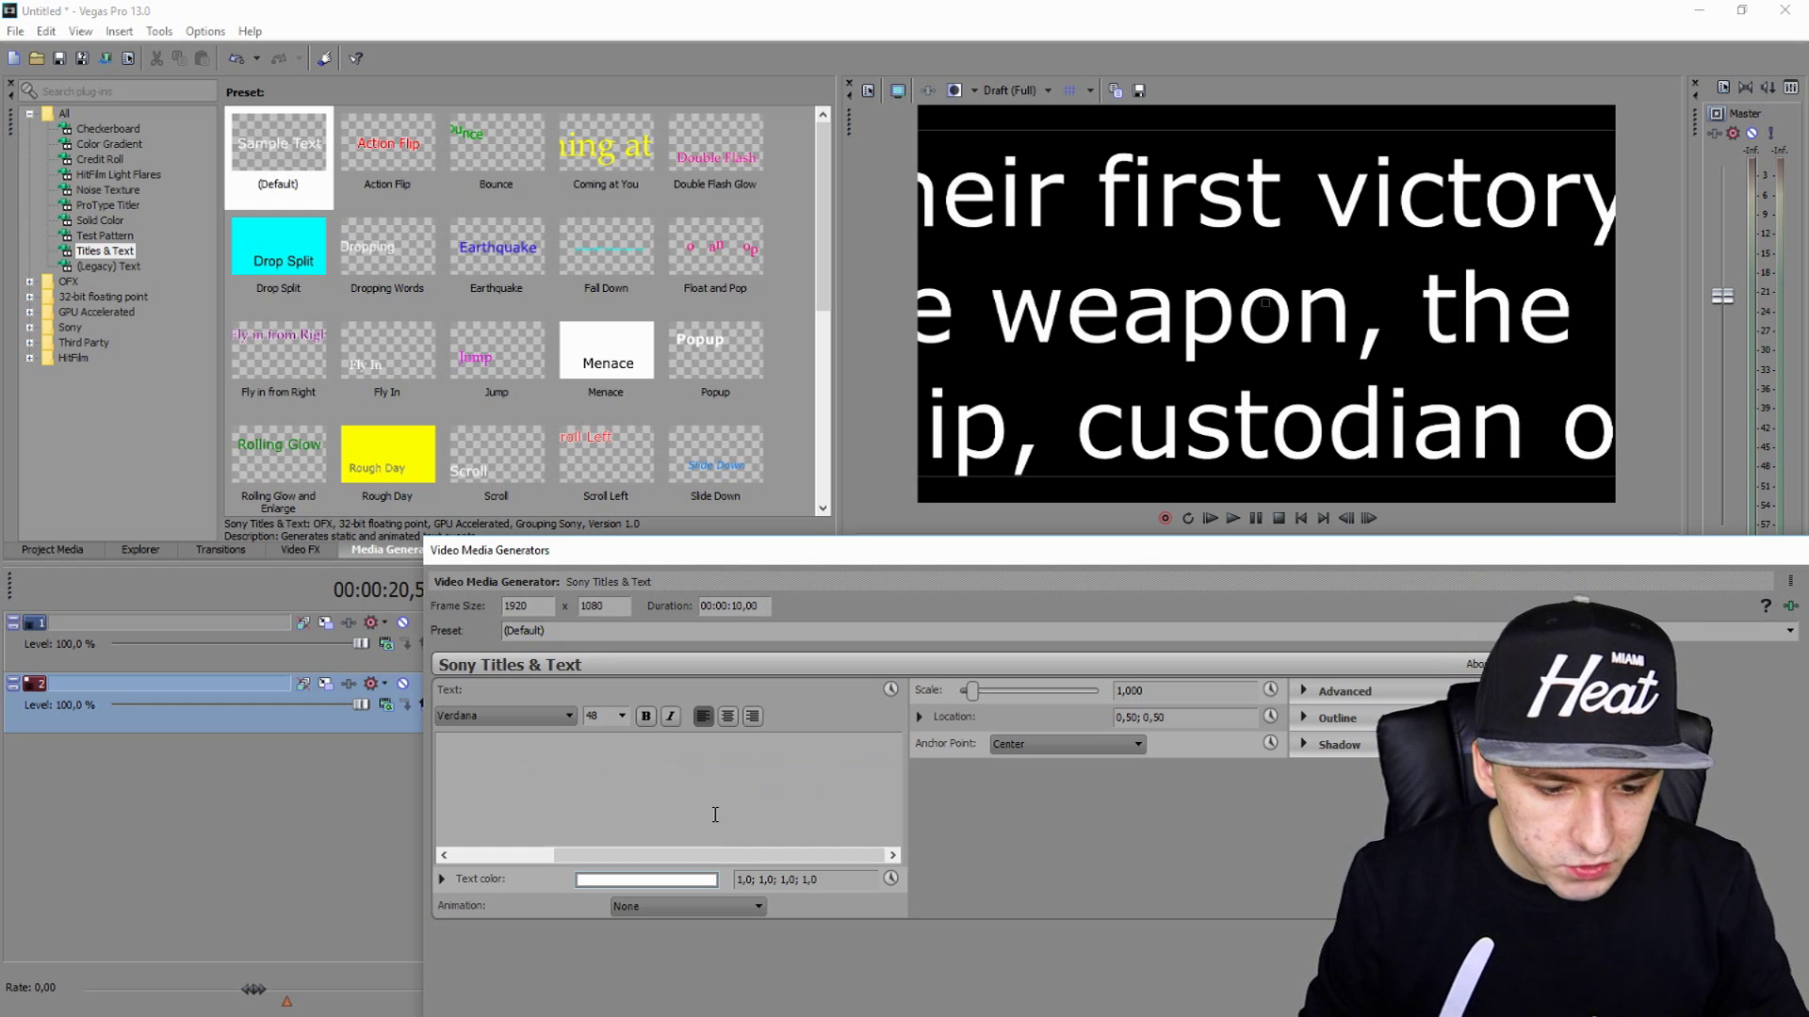
Step: Select all the crawl text and set its font size to 12
{"action": "key", "text": "ctrl+a"}
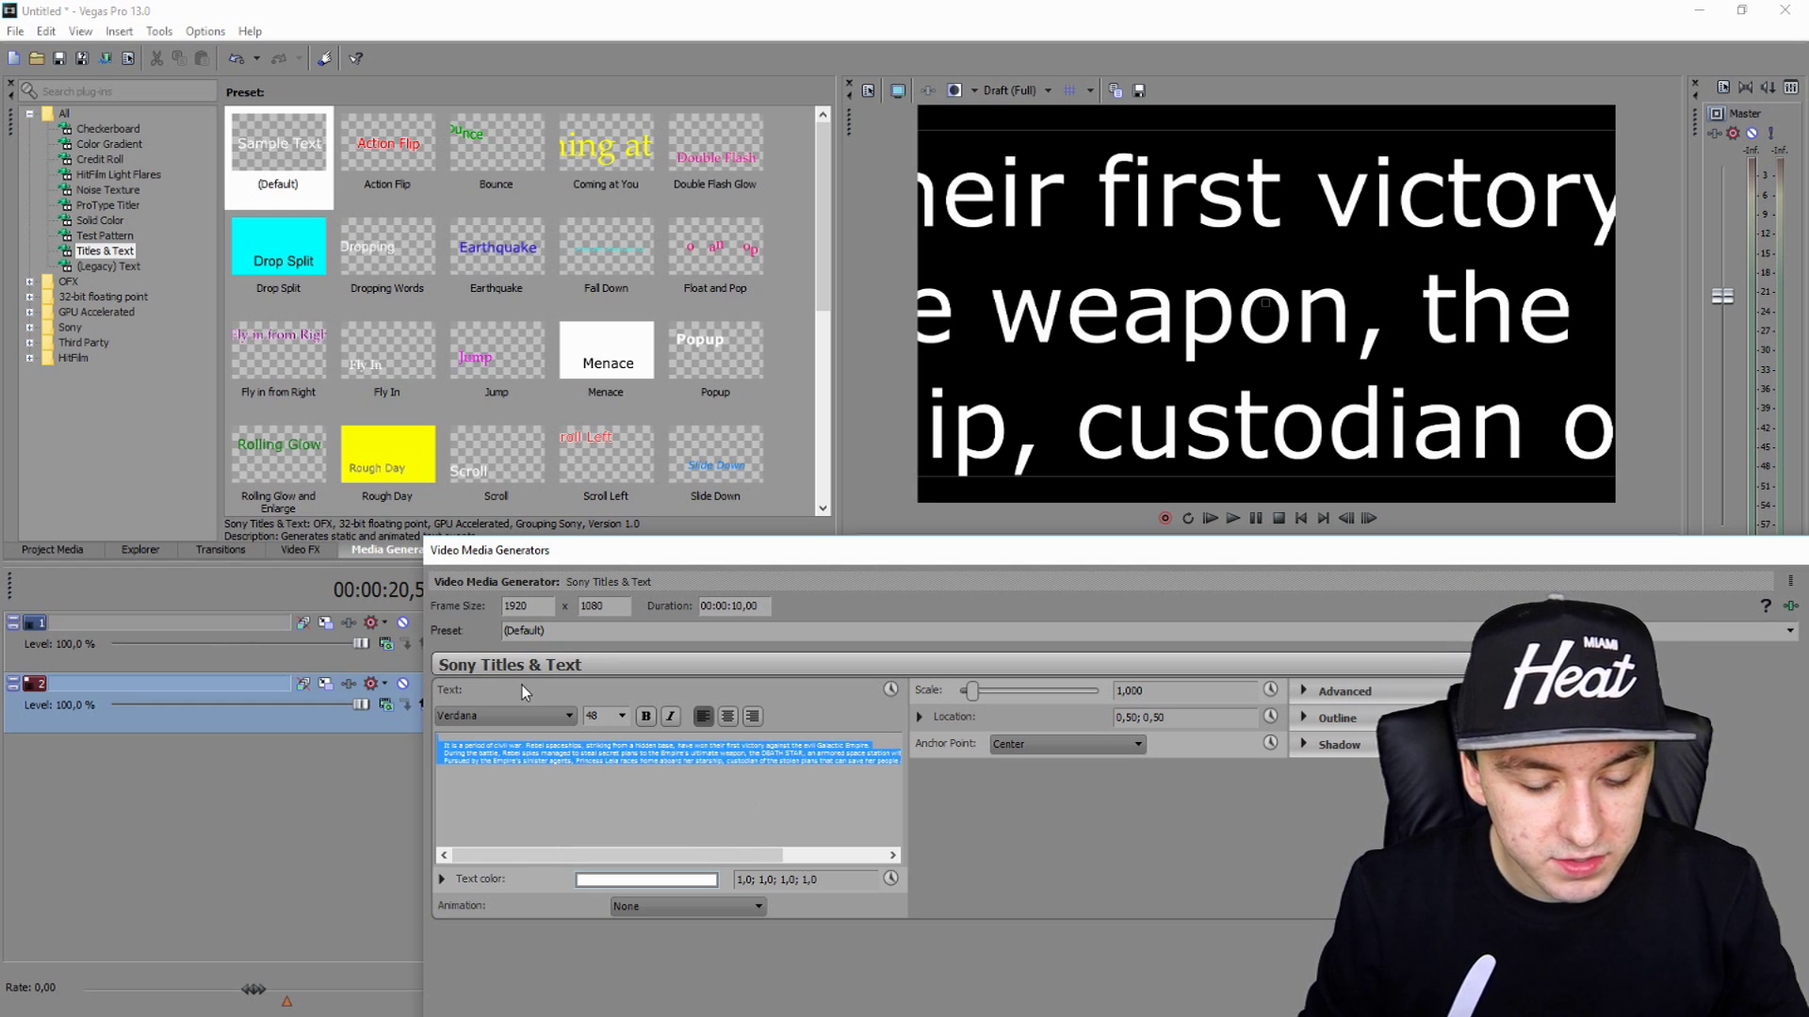
{"action": "double_click", "coordinate": [601, 713]}
{"action": "type", "text": "1"}
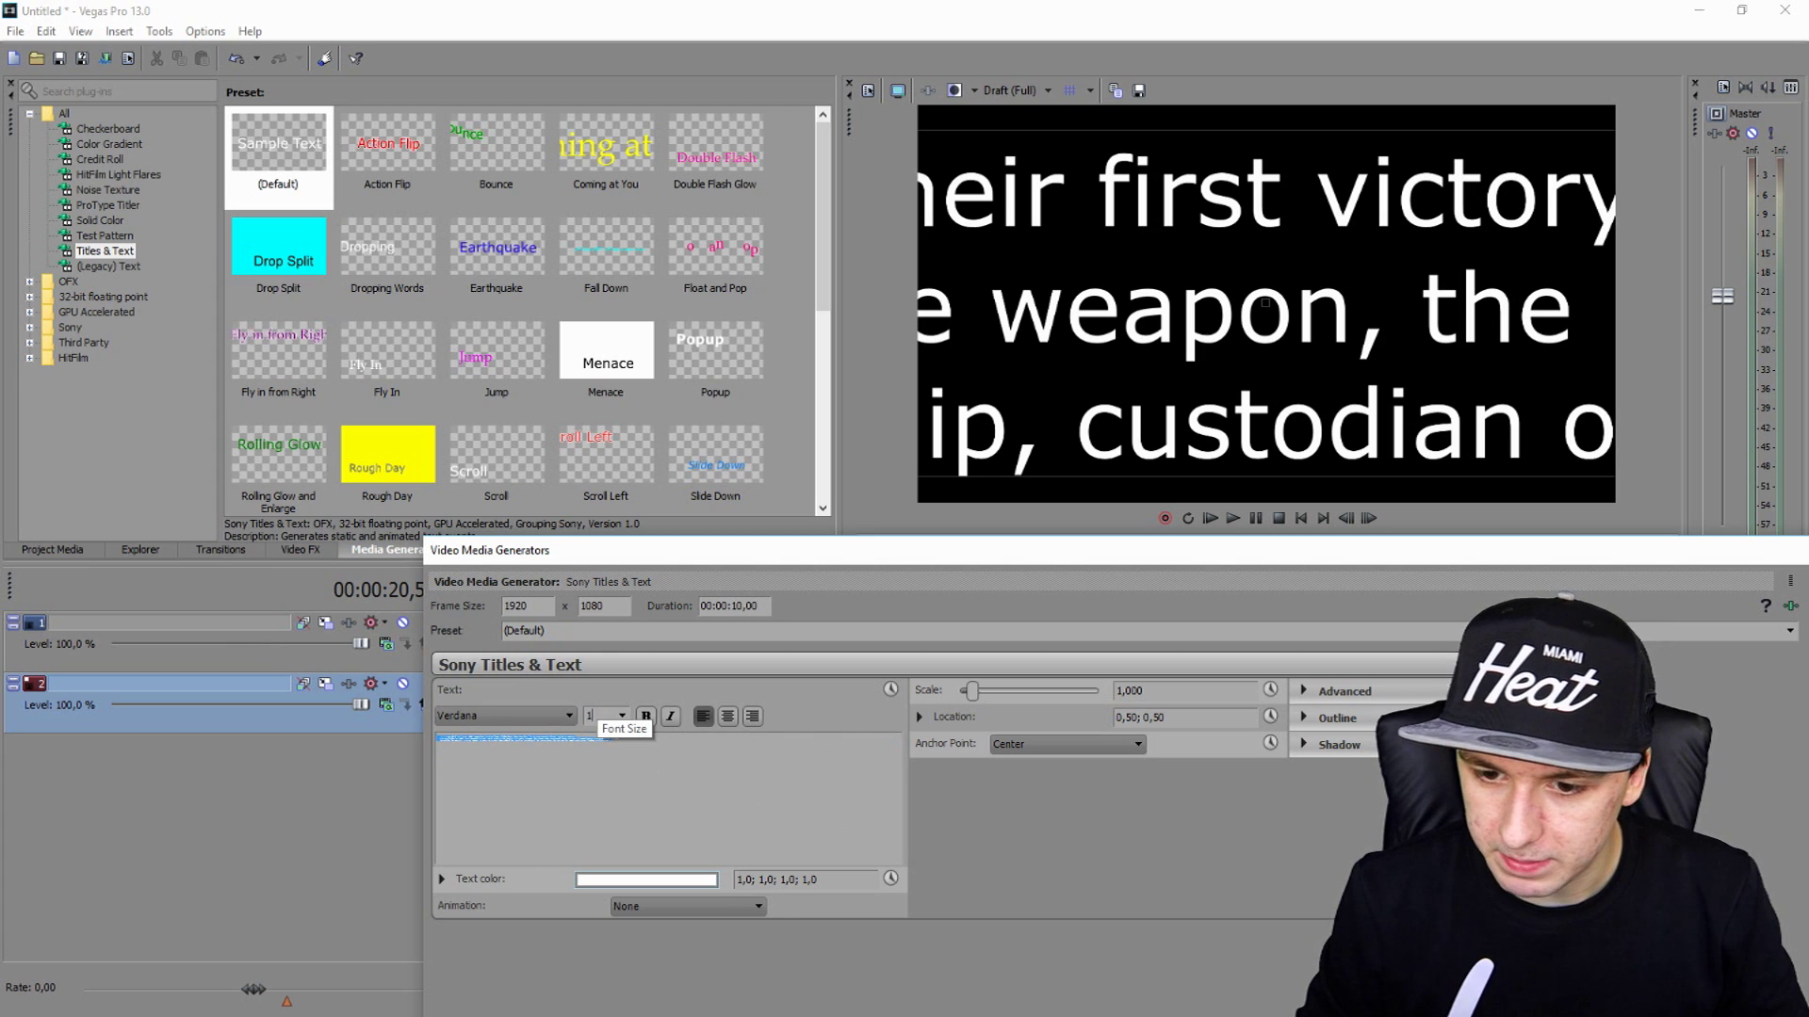
{"action": "type", "text": "2"}
{"action": "key", "text": "Return"}
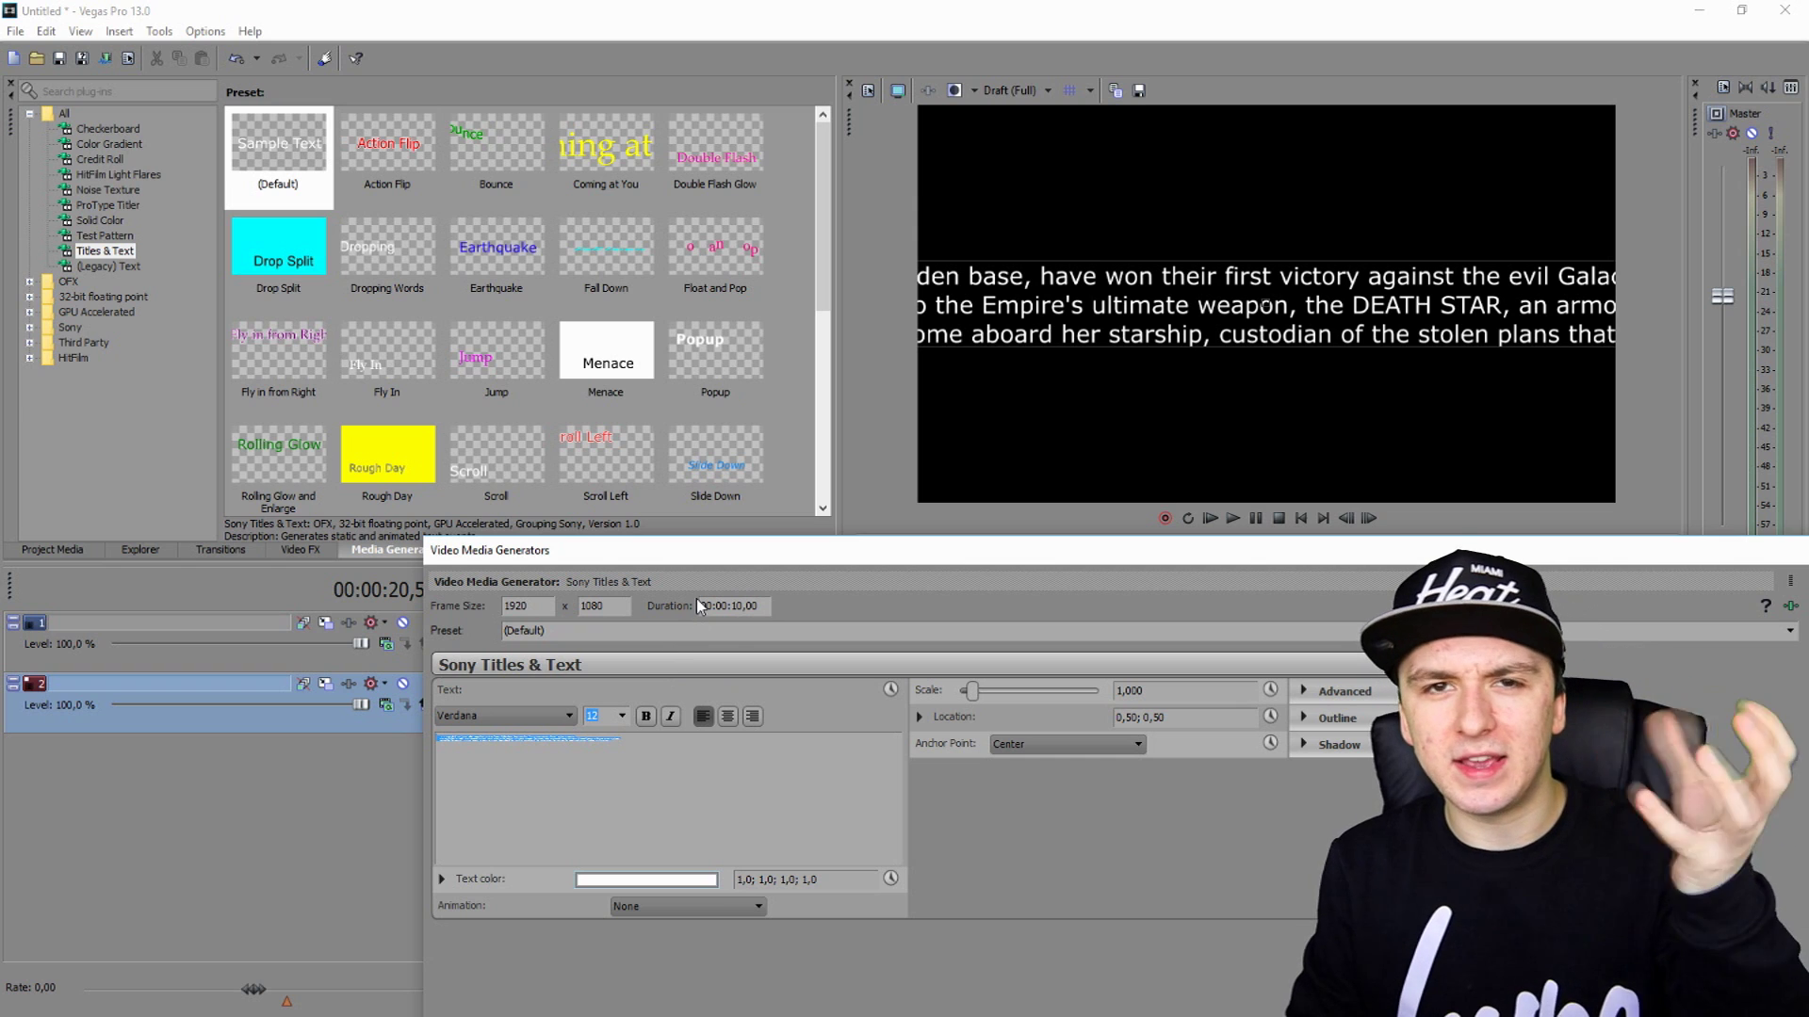
Step: Try a line break in the first line, undo it, and deselect the text
{"action": "left_click", "coordinate": [670, 782]}
{"action": "left_click", "coordinate": [830, 759]}
{"action": "key", "text": "Return"}
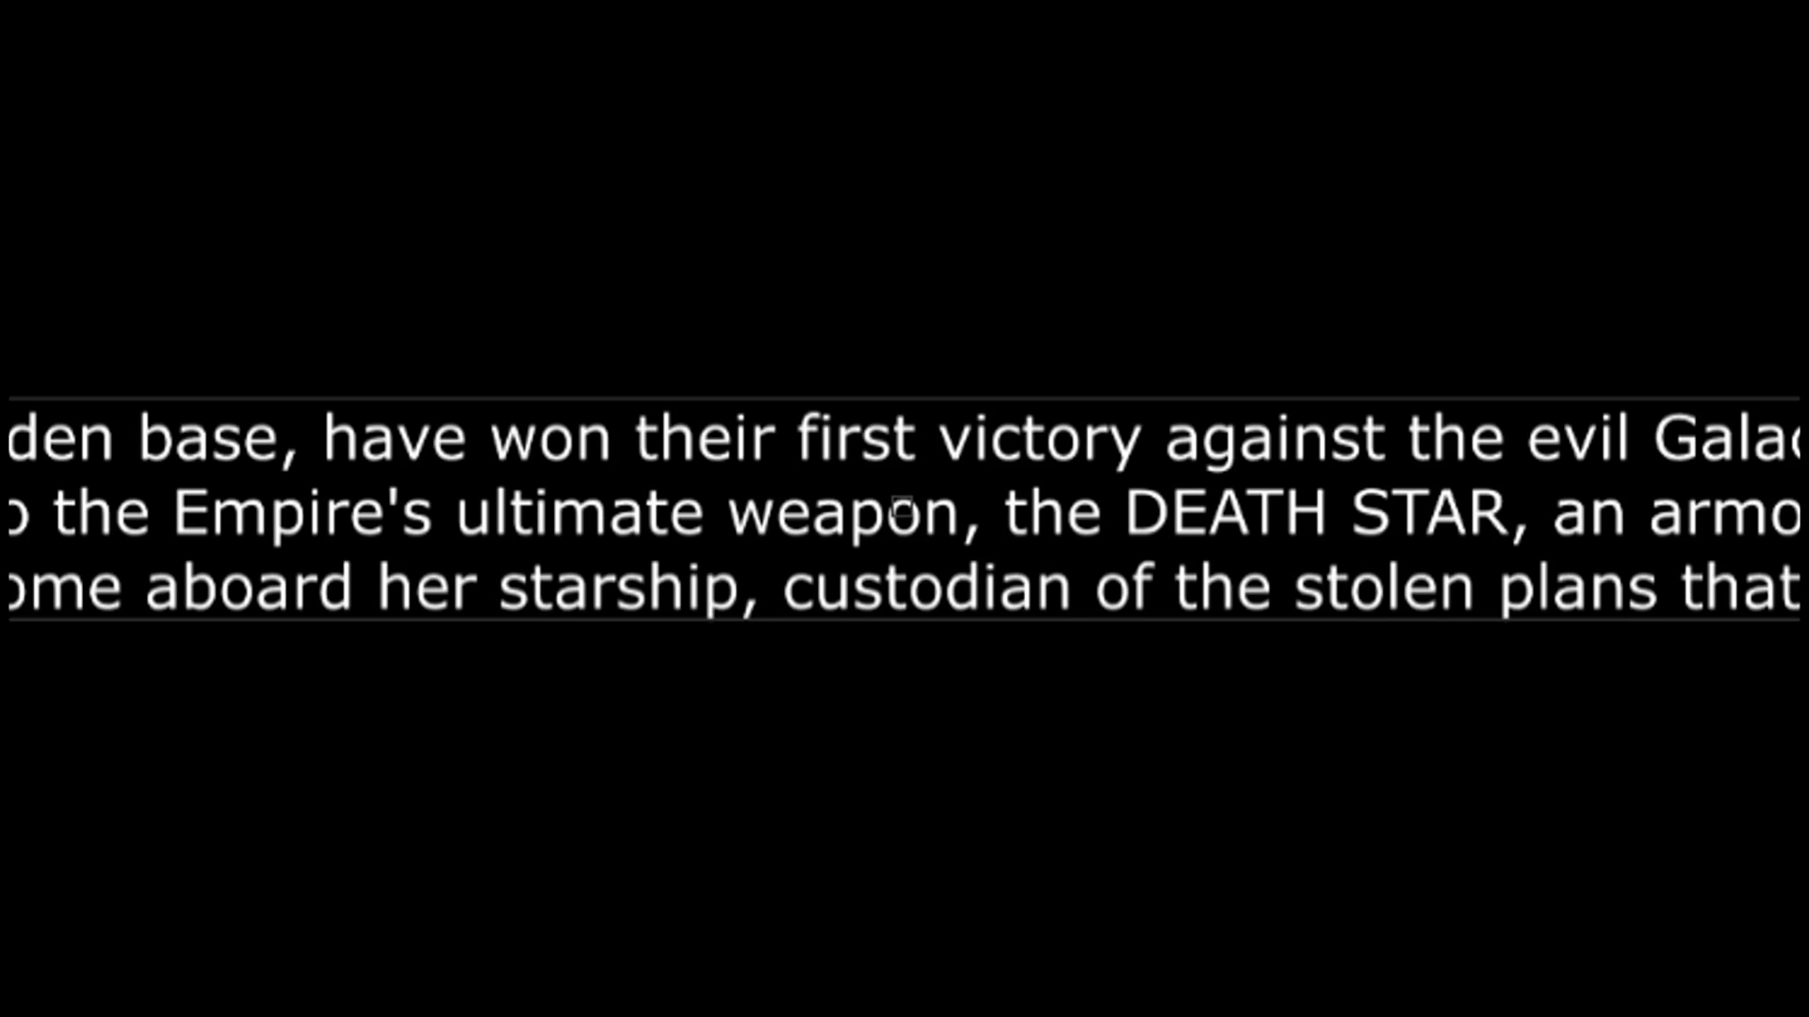
{"action": "key", "text": "BackSpace"}
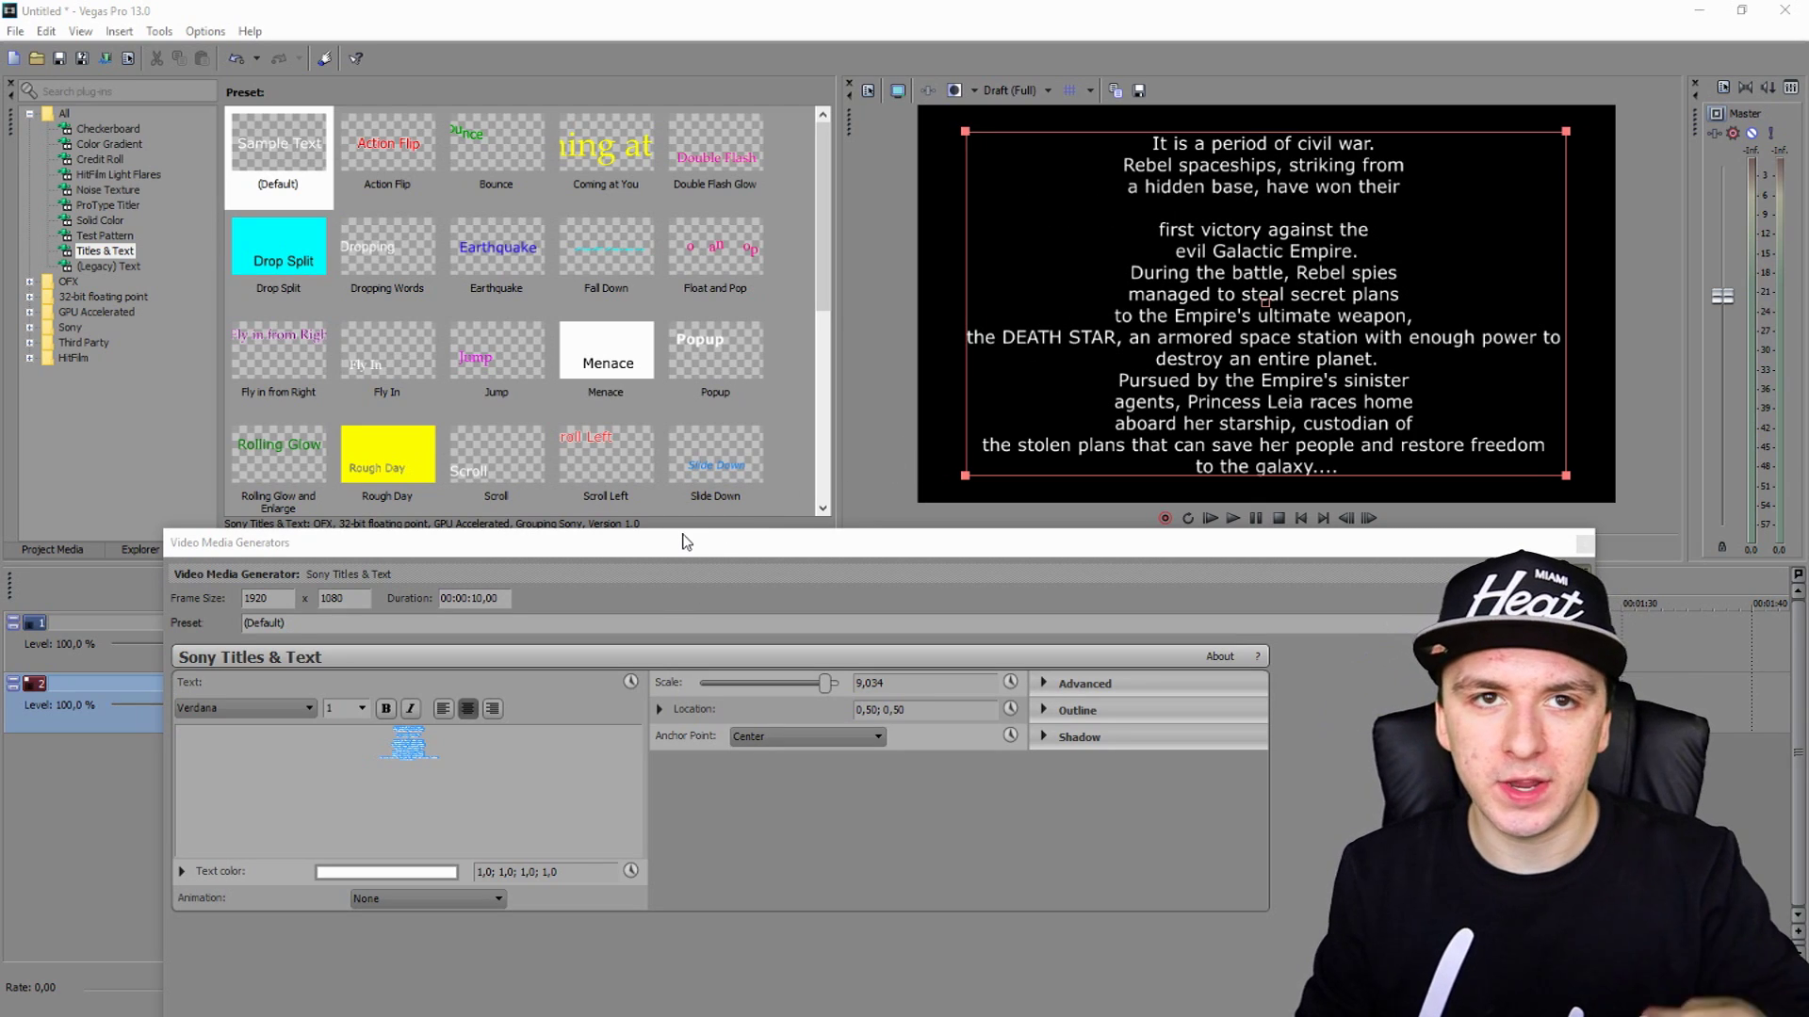
{"action": "left_click", "coordinate": [456, 790]}
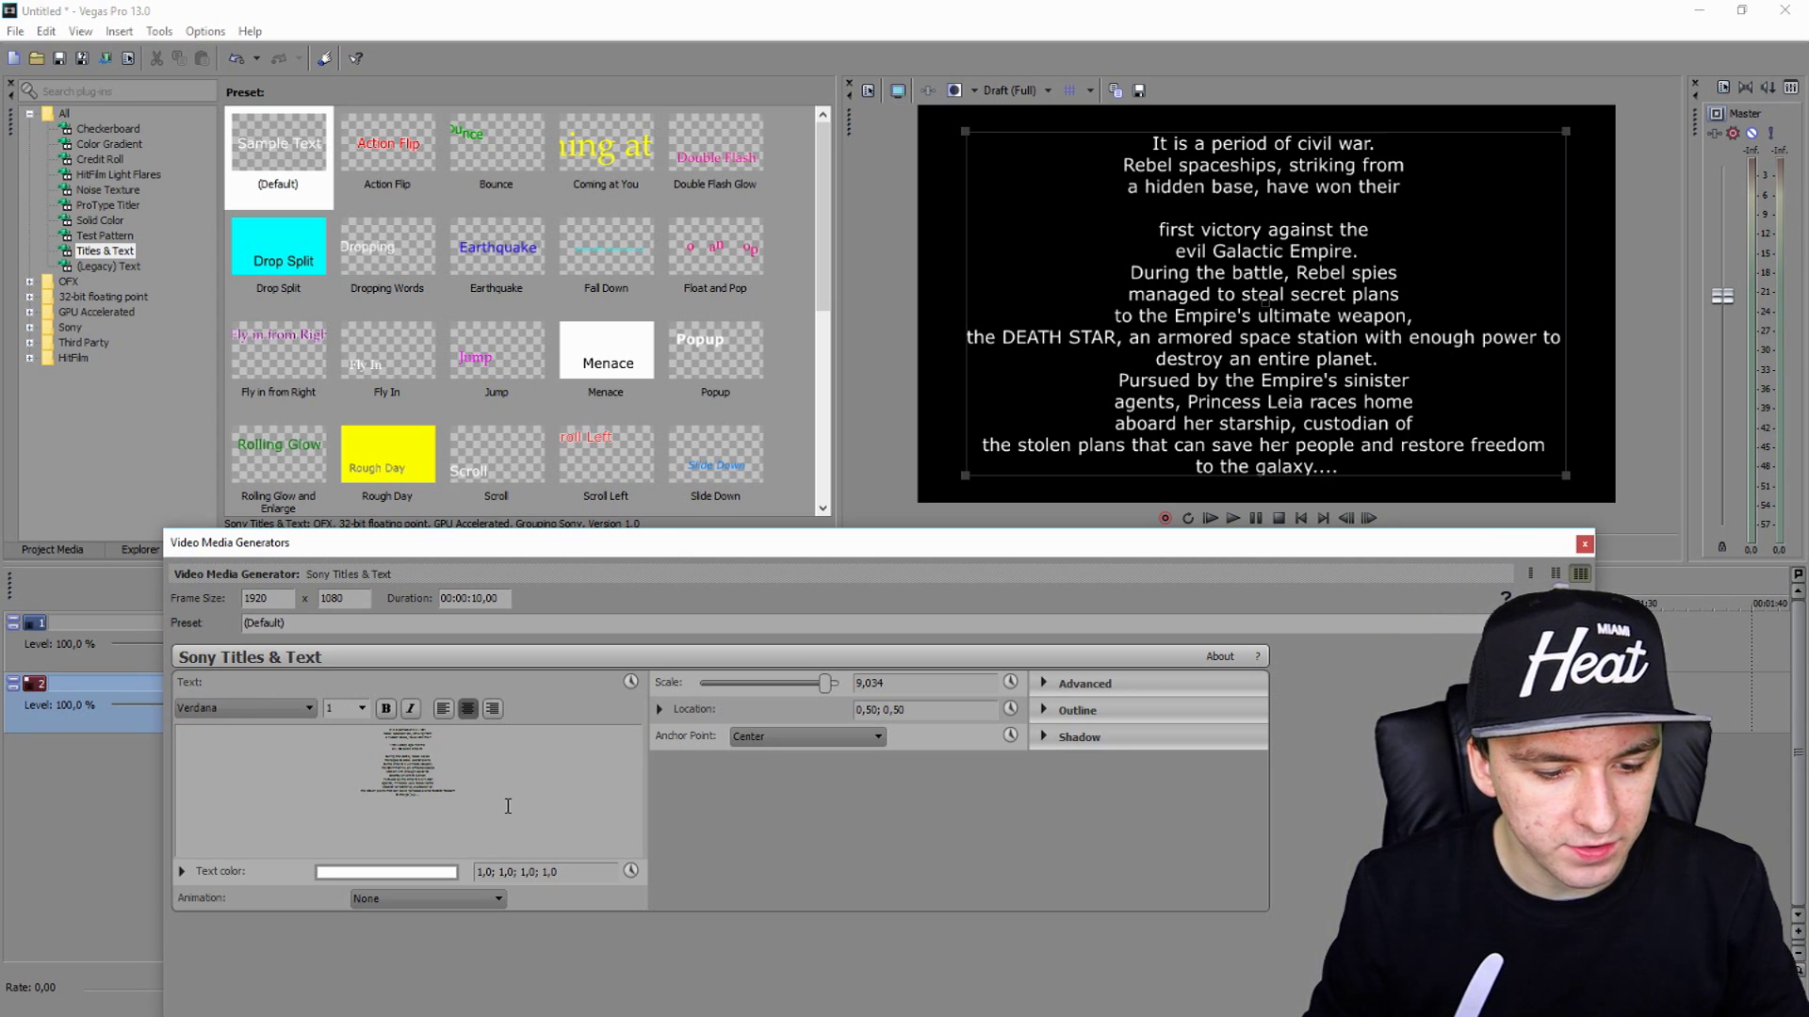
Step: Make the crawl text colour yellow-orange
{"action": "left_click", "coordinate": [366, 875]}
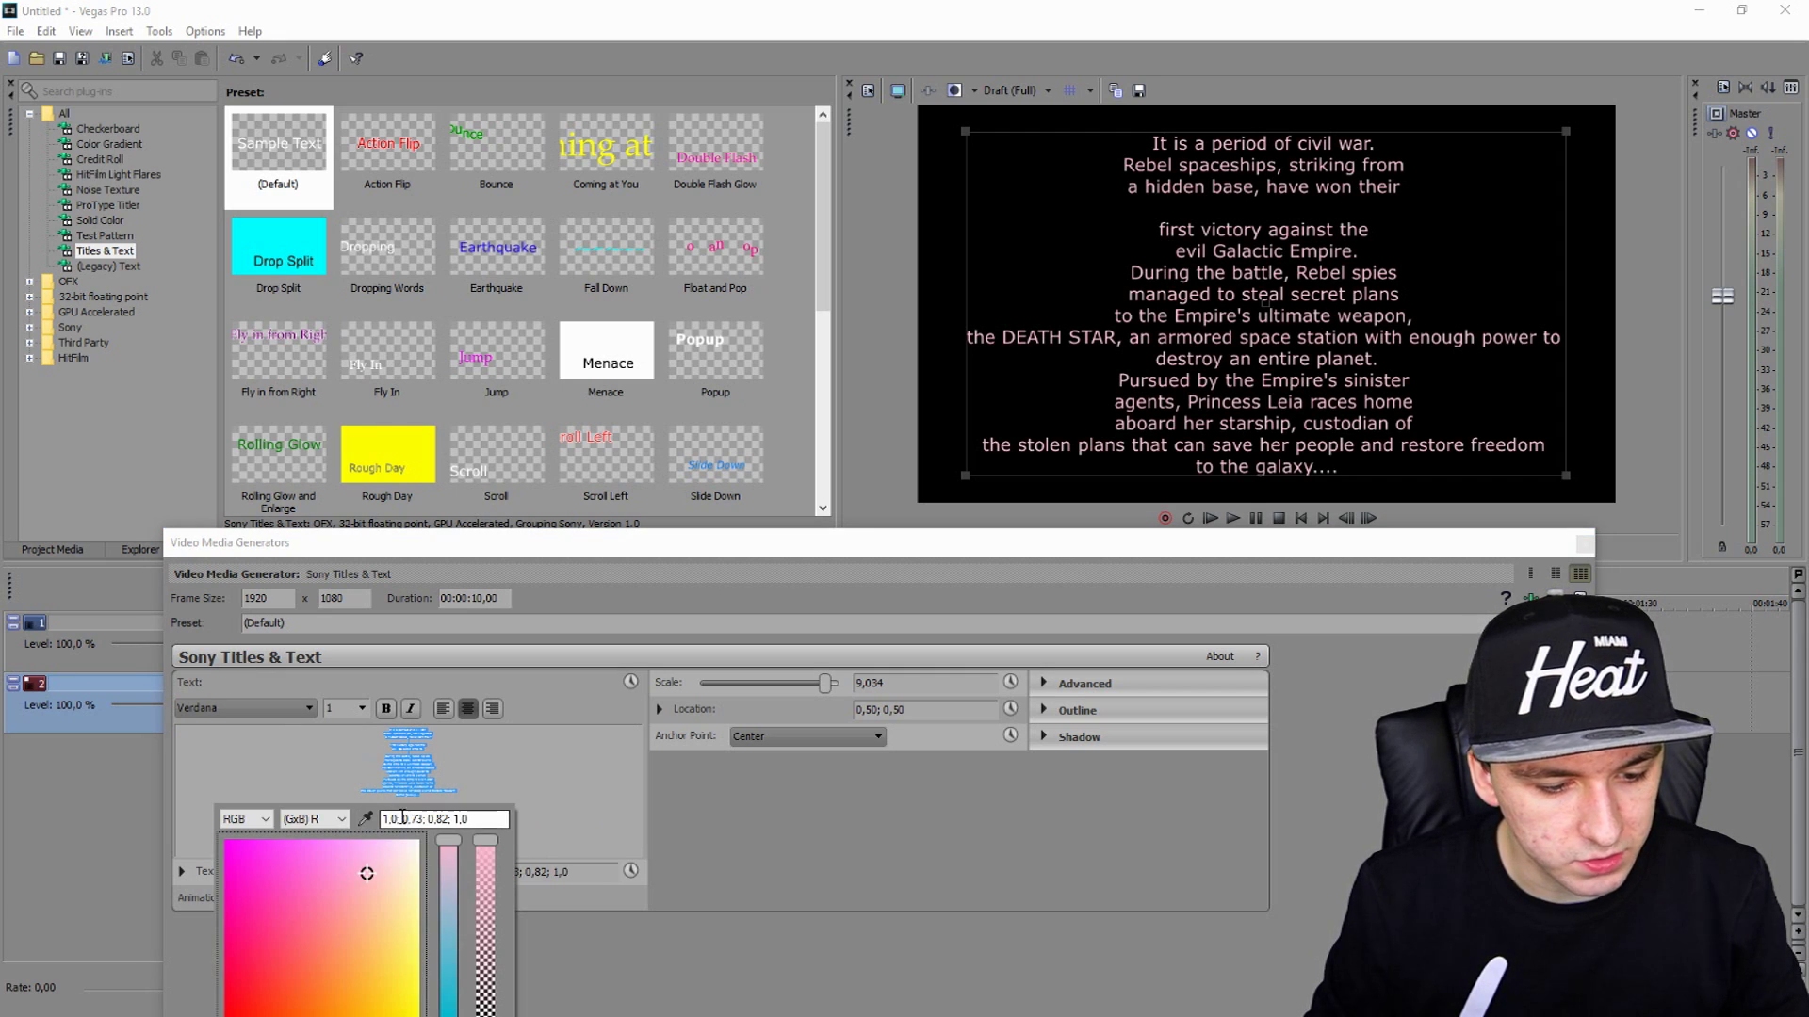
{"action": "left_click_drag", "start_coordinate": [364, 878], "coordinate": [369, 954]}
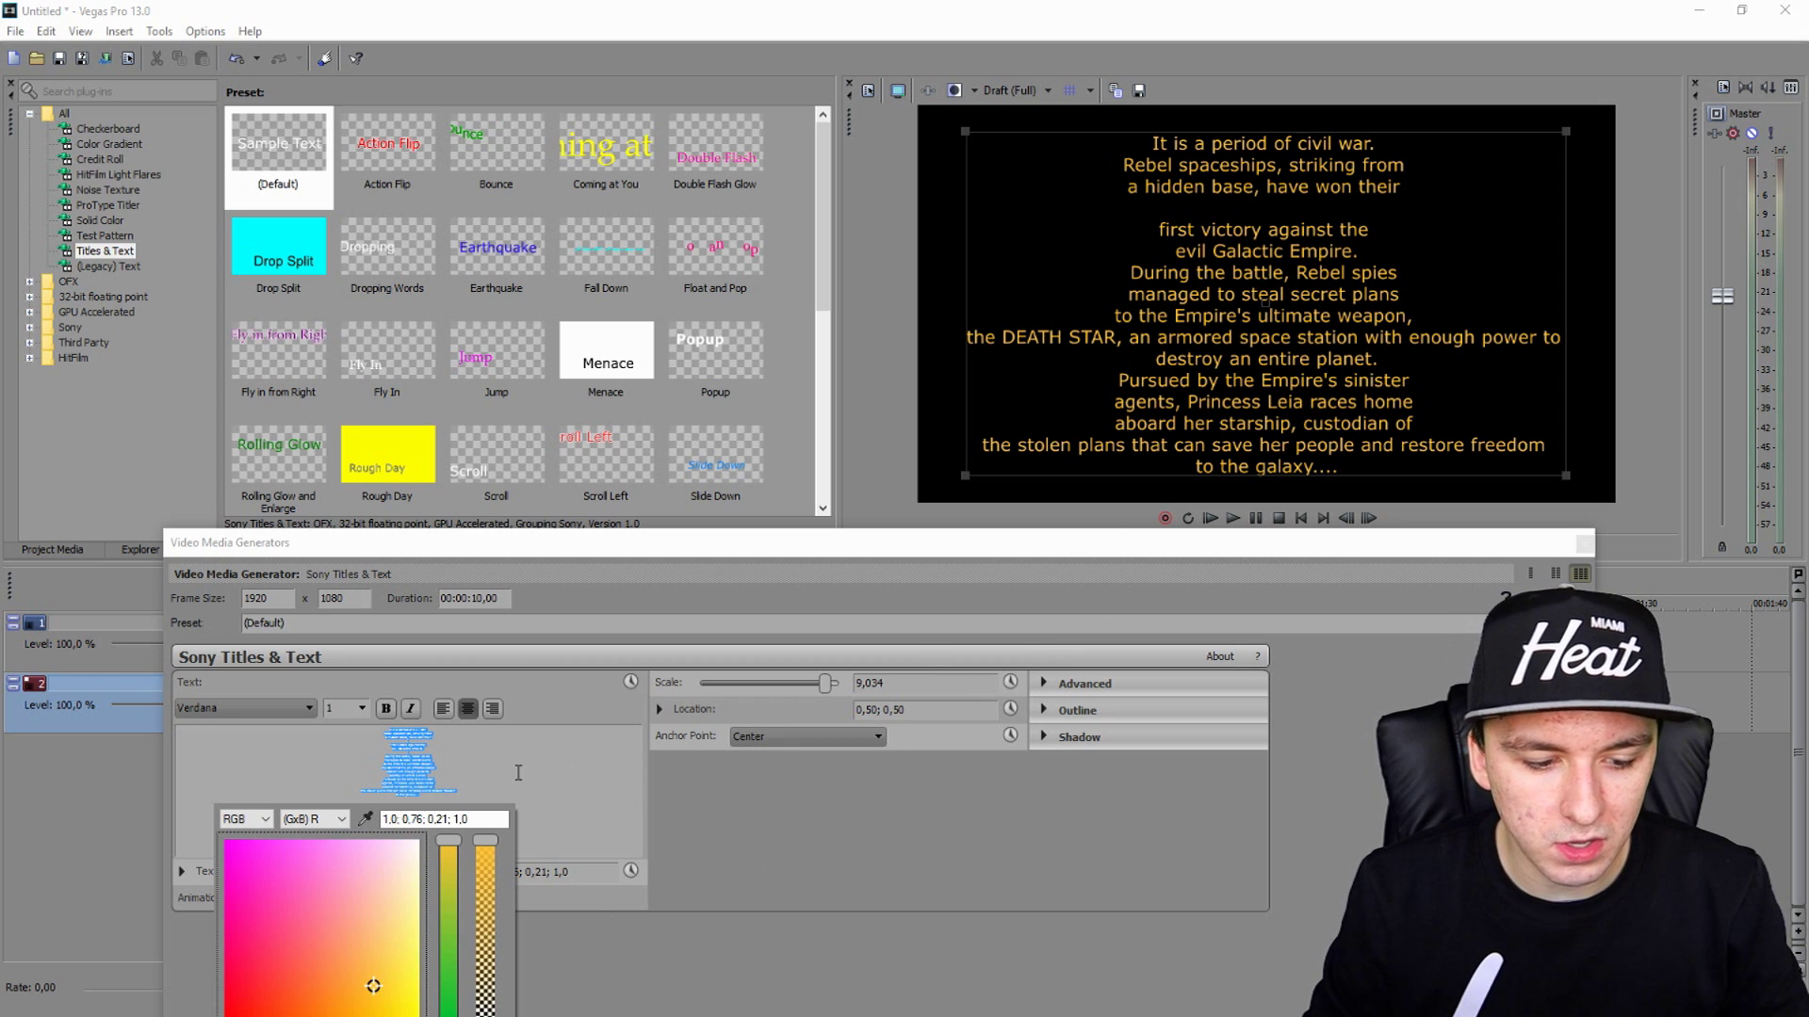
{"action": "left_click", "coordinate": [518, 773]}
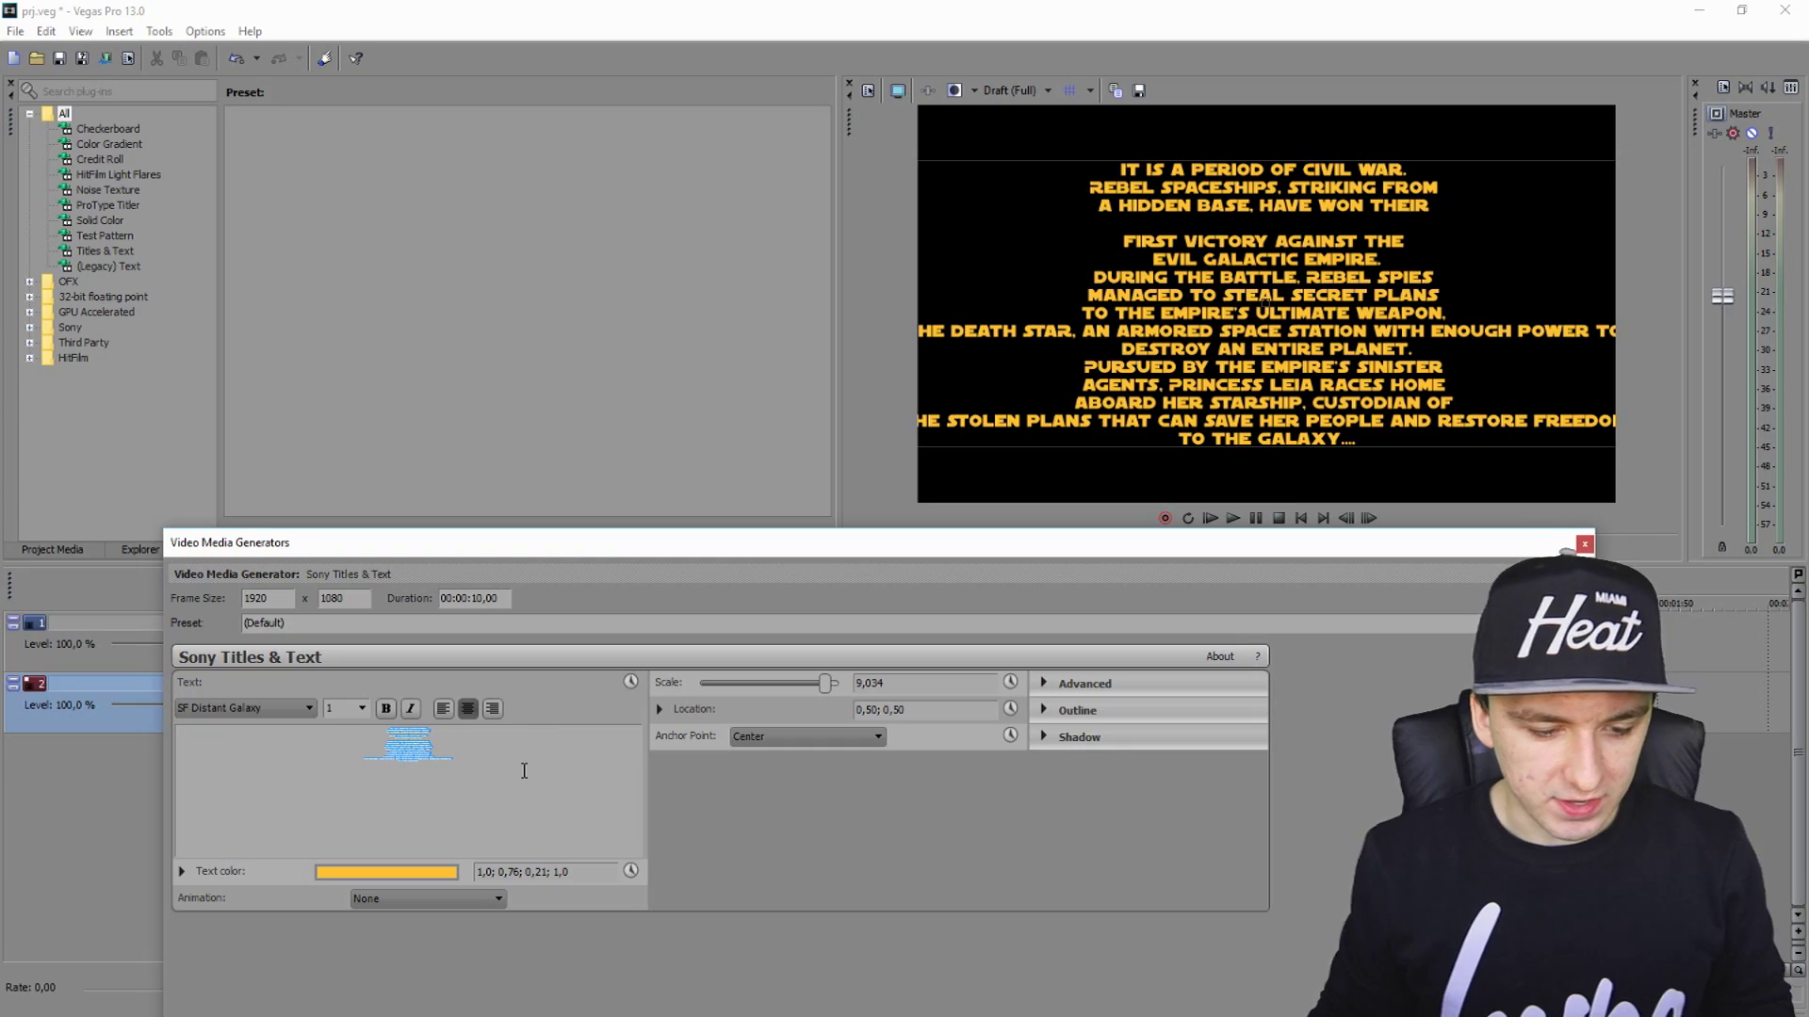
Step: Insert a blank line after the opening sentence, removing an accidental extra break
{"action": "scroll", "coordinate": [523, 749], "scroll_direction": "up", "scroll_amount": 3}
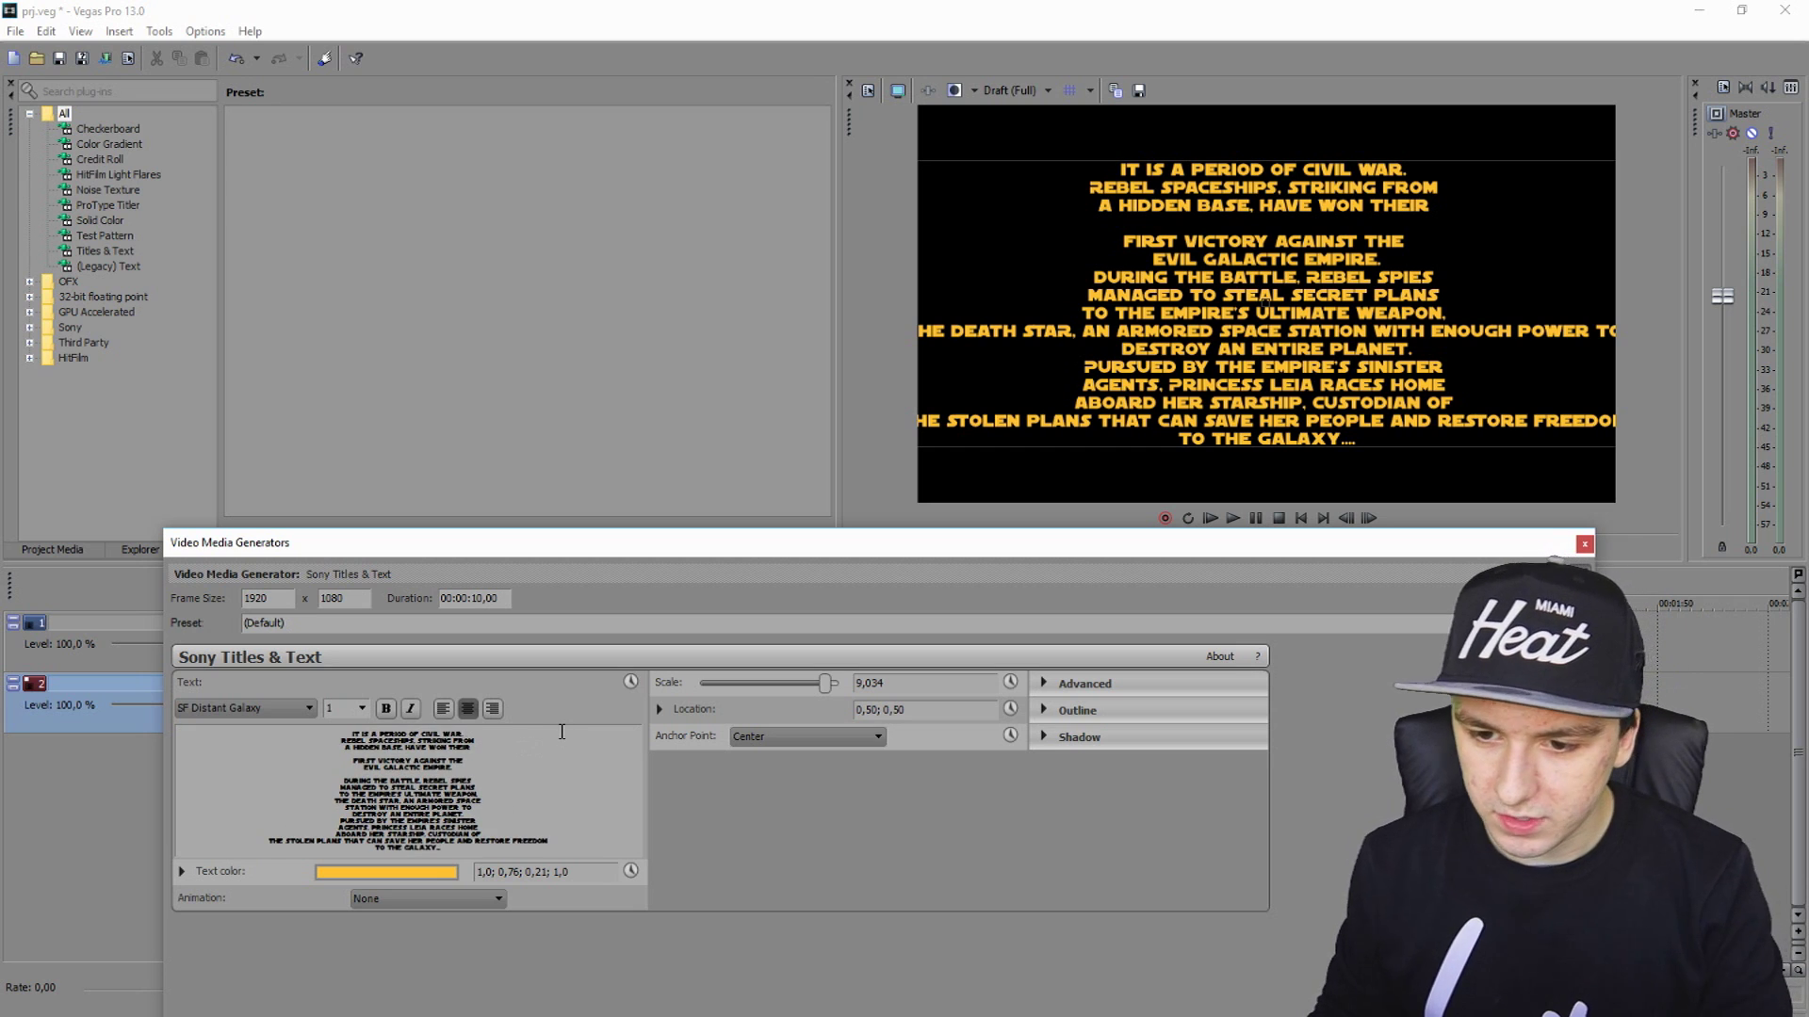
{"action": "left_click", "coordinate": [562, 732]}
{"action": "key", "text": "Return"}
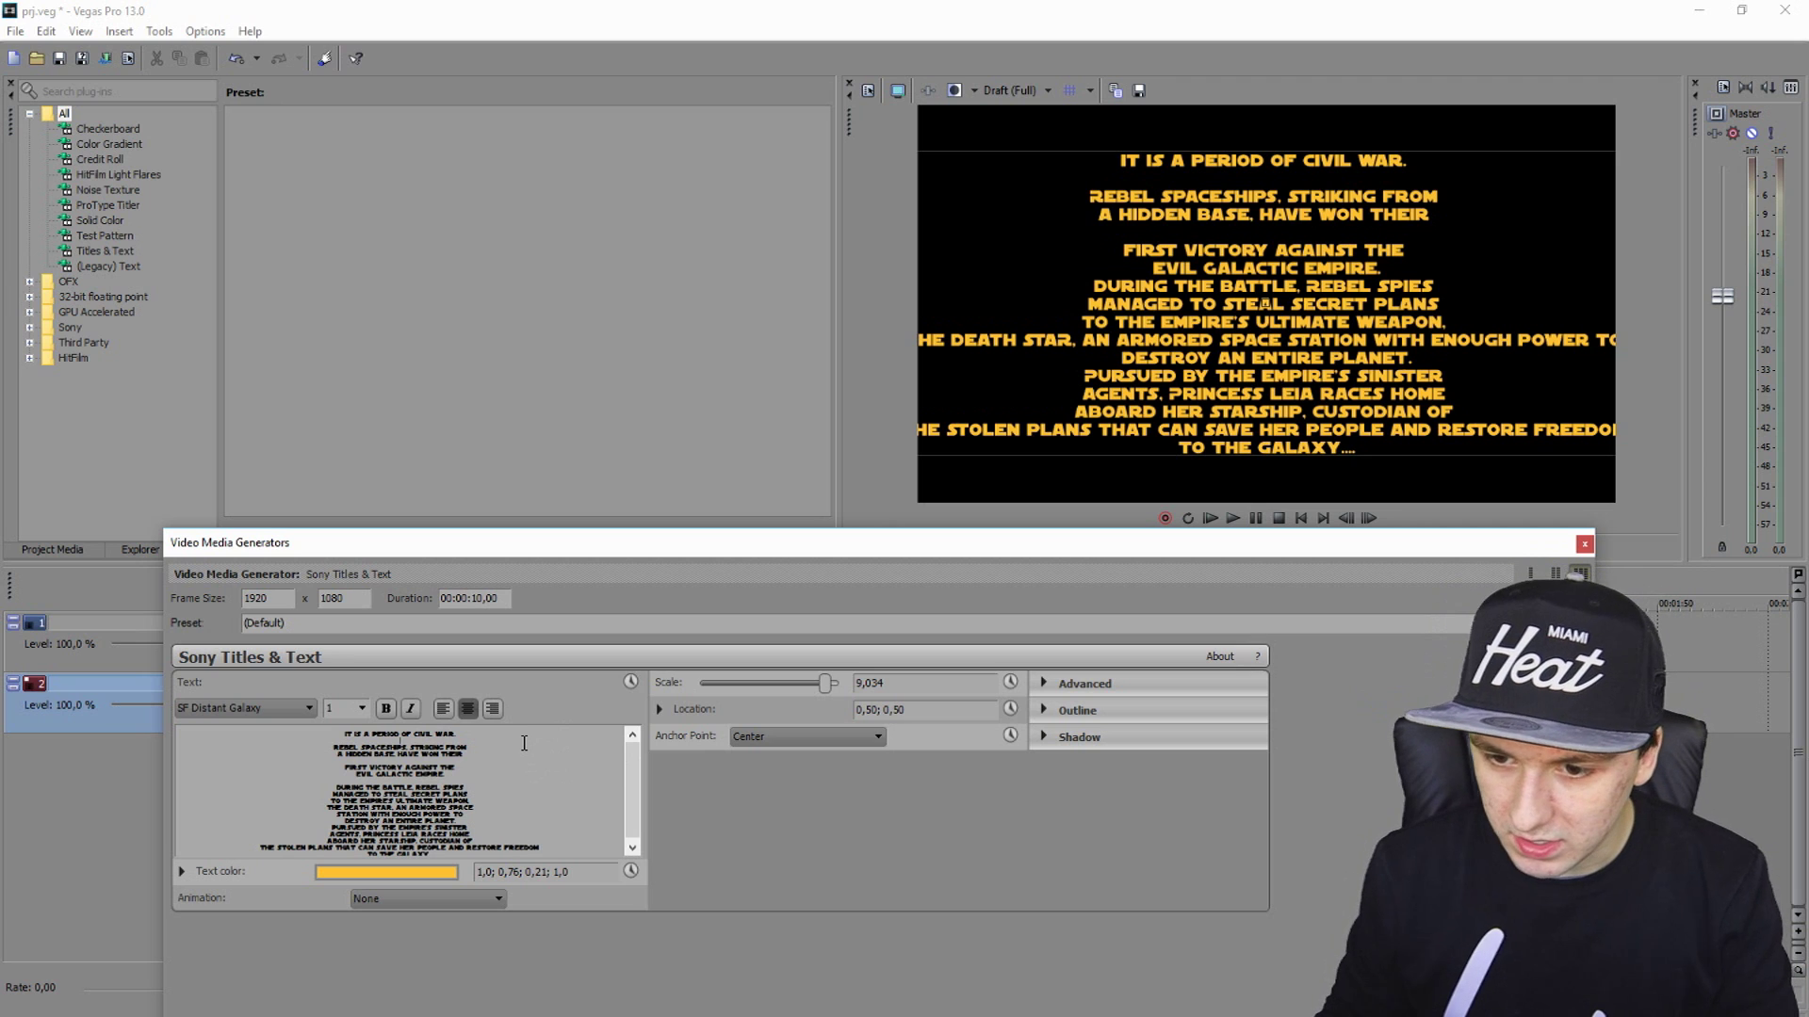
{"action": "key", "text": "Return"}
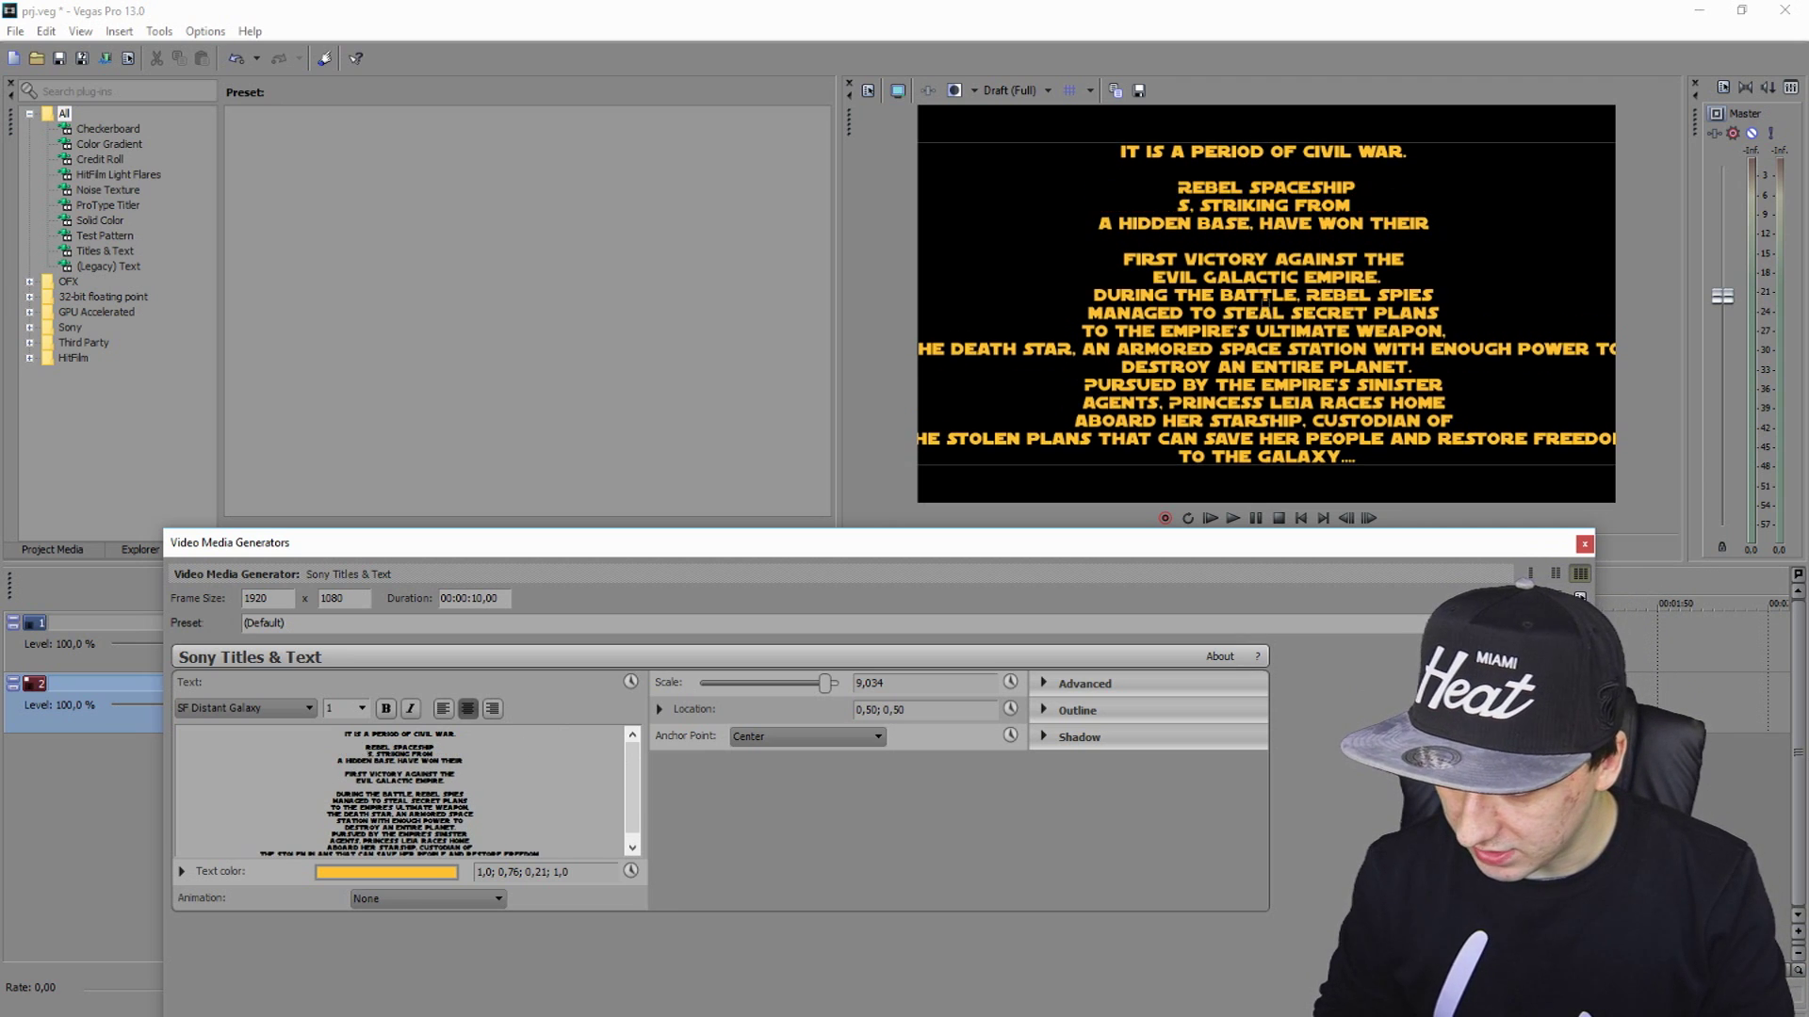
{"action": "key", "text": "BackSpace"}
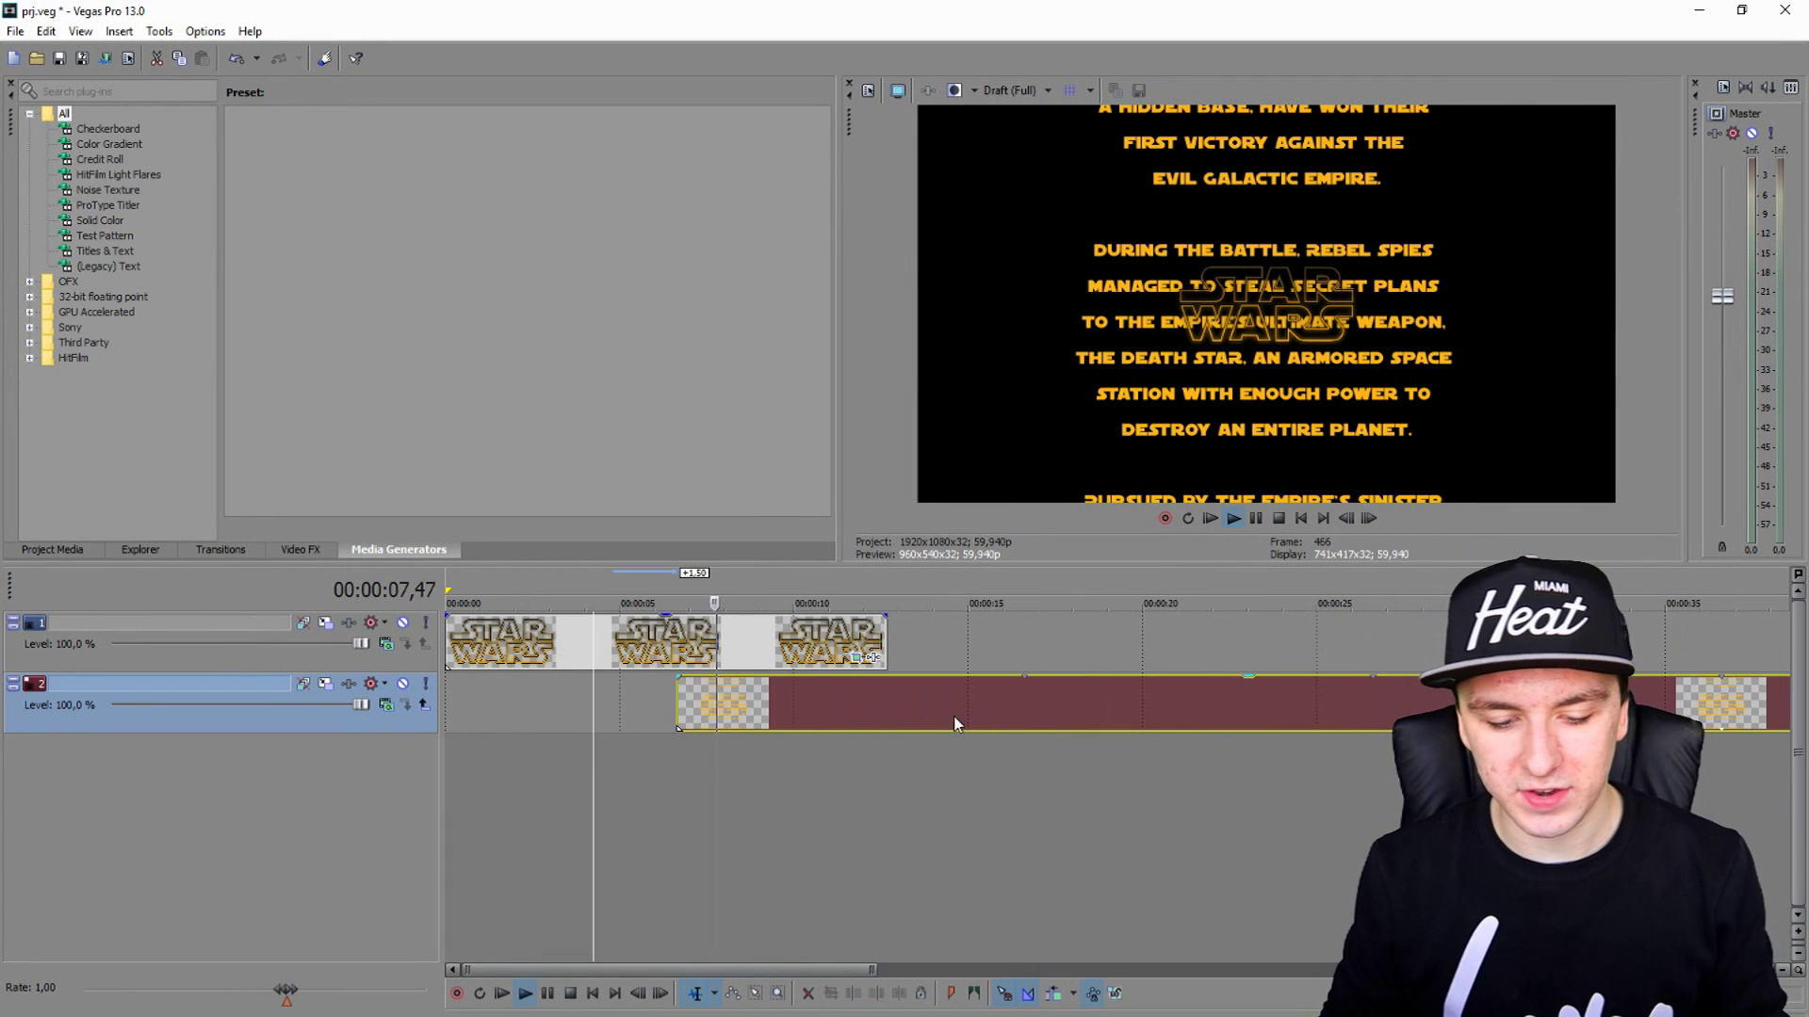
{"action": "key", "text": "space"}
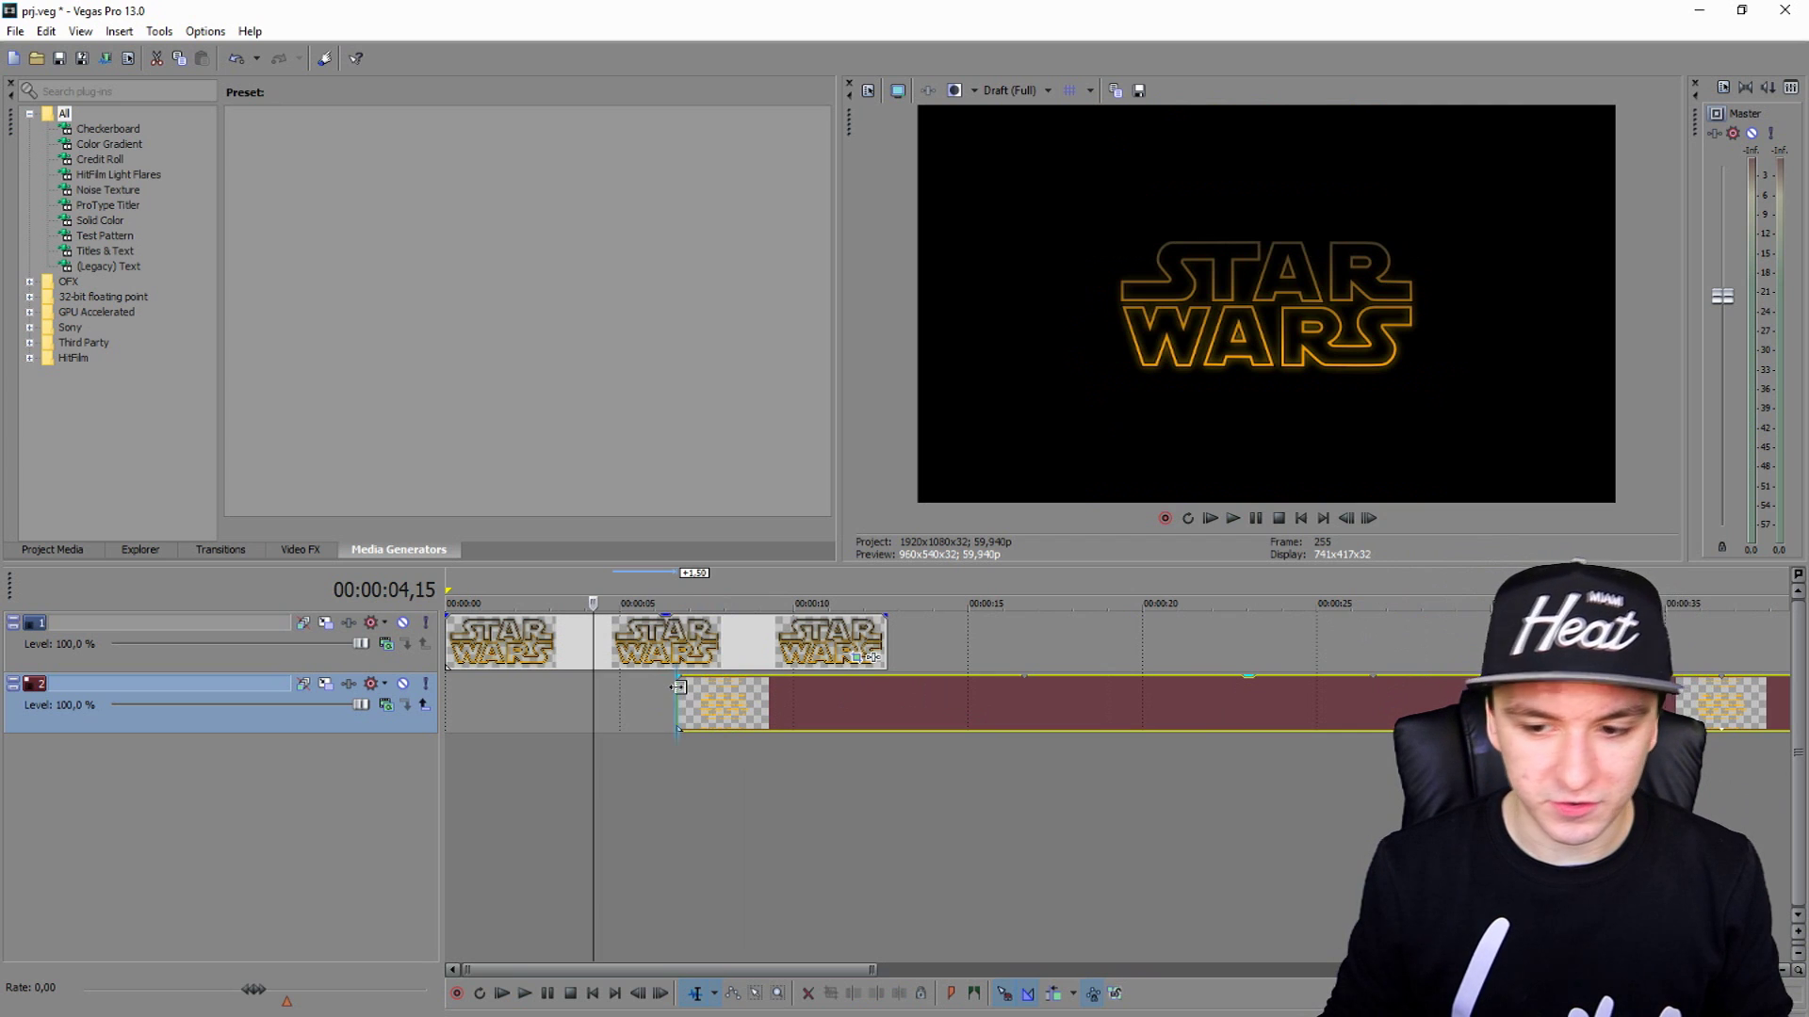
Step: Play from about 6.6 seconds and set track 2's compositing mode to 3D Source Alpha
{"action": "left_click", "coordinate": [678, 687]}
{"action": "key", "text": "space"}
{"action": "key", "text": "space"}
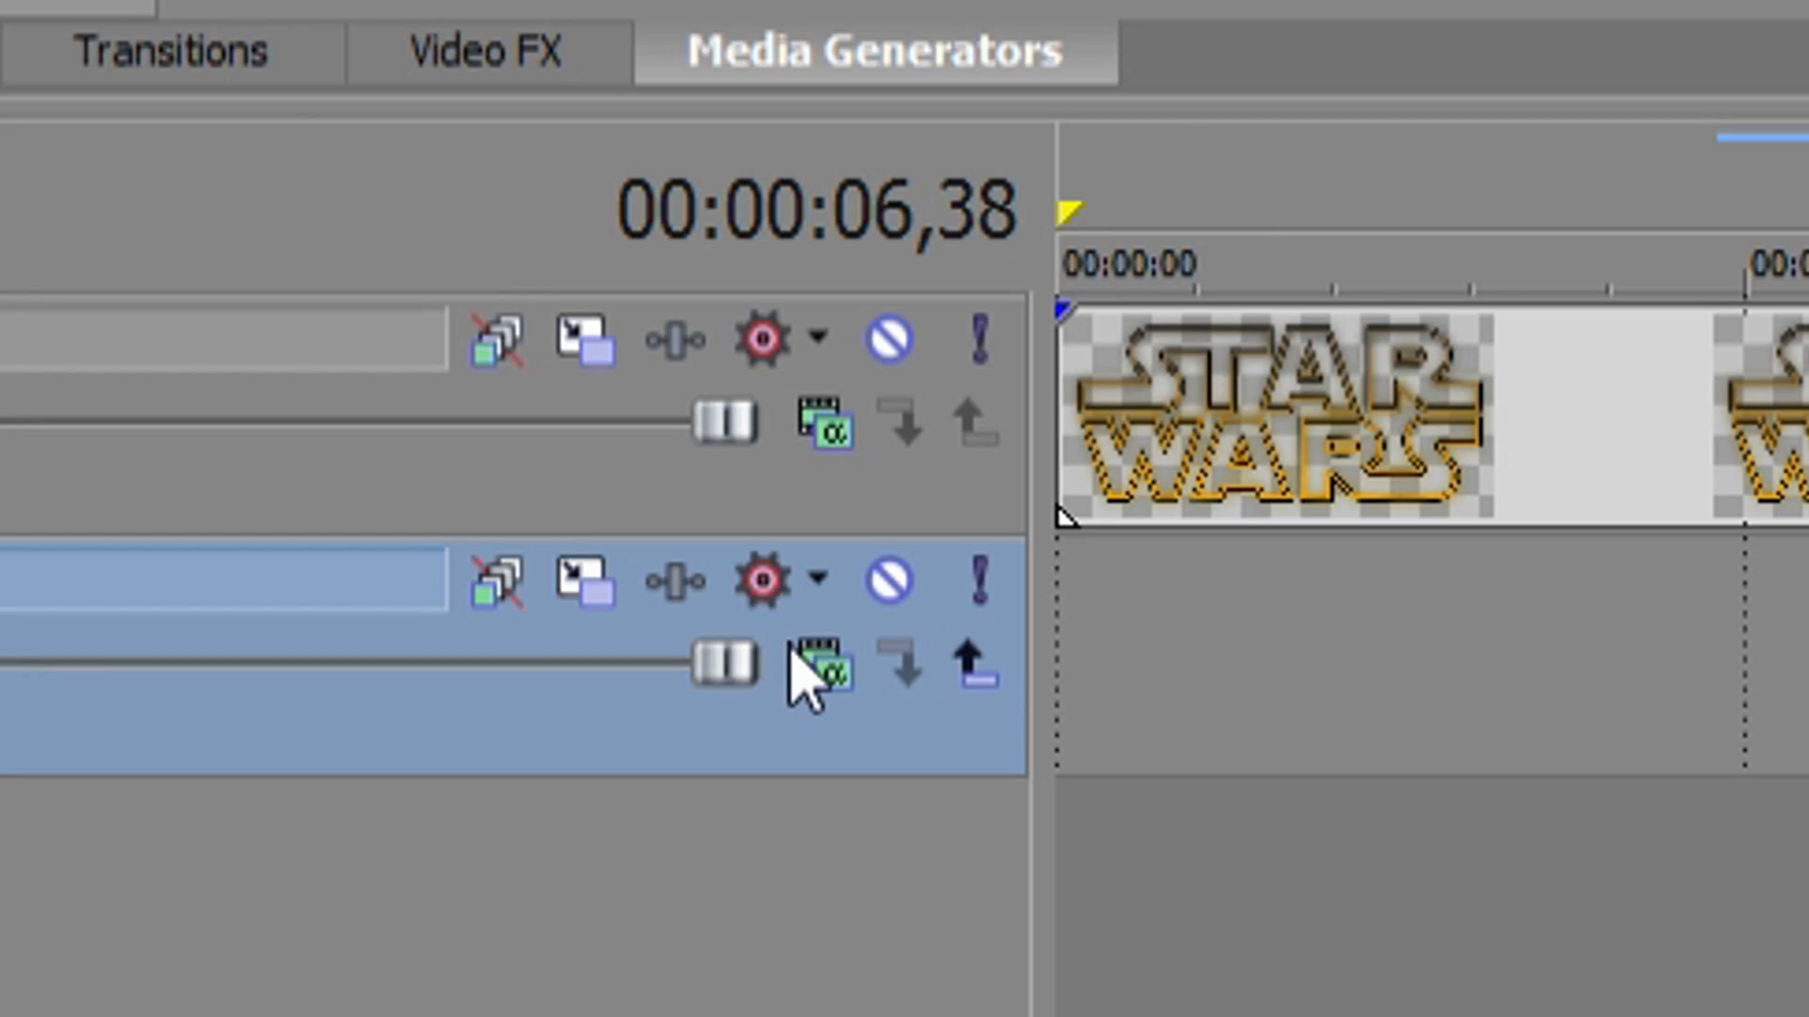
{"action": "left_click", "coordinate": [793, 648]}
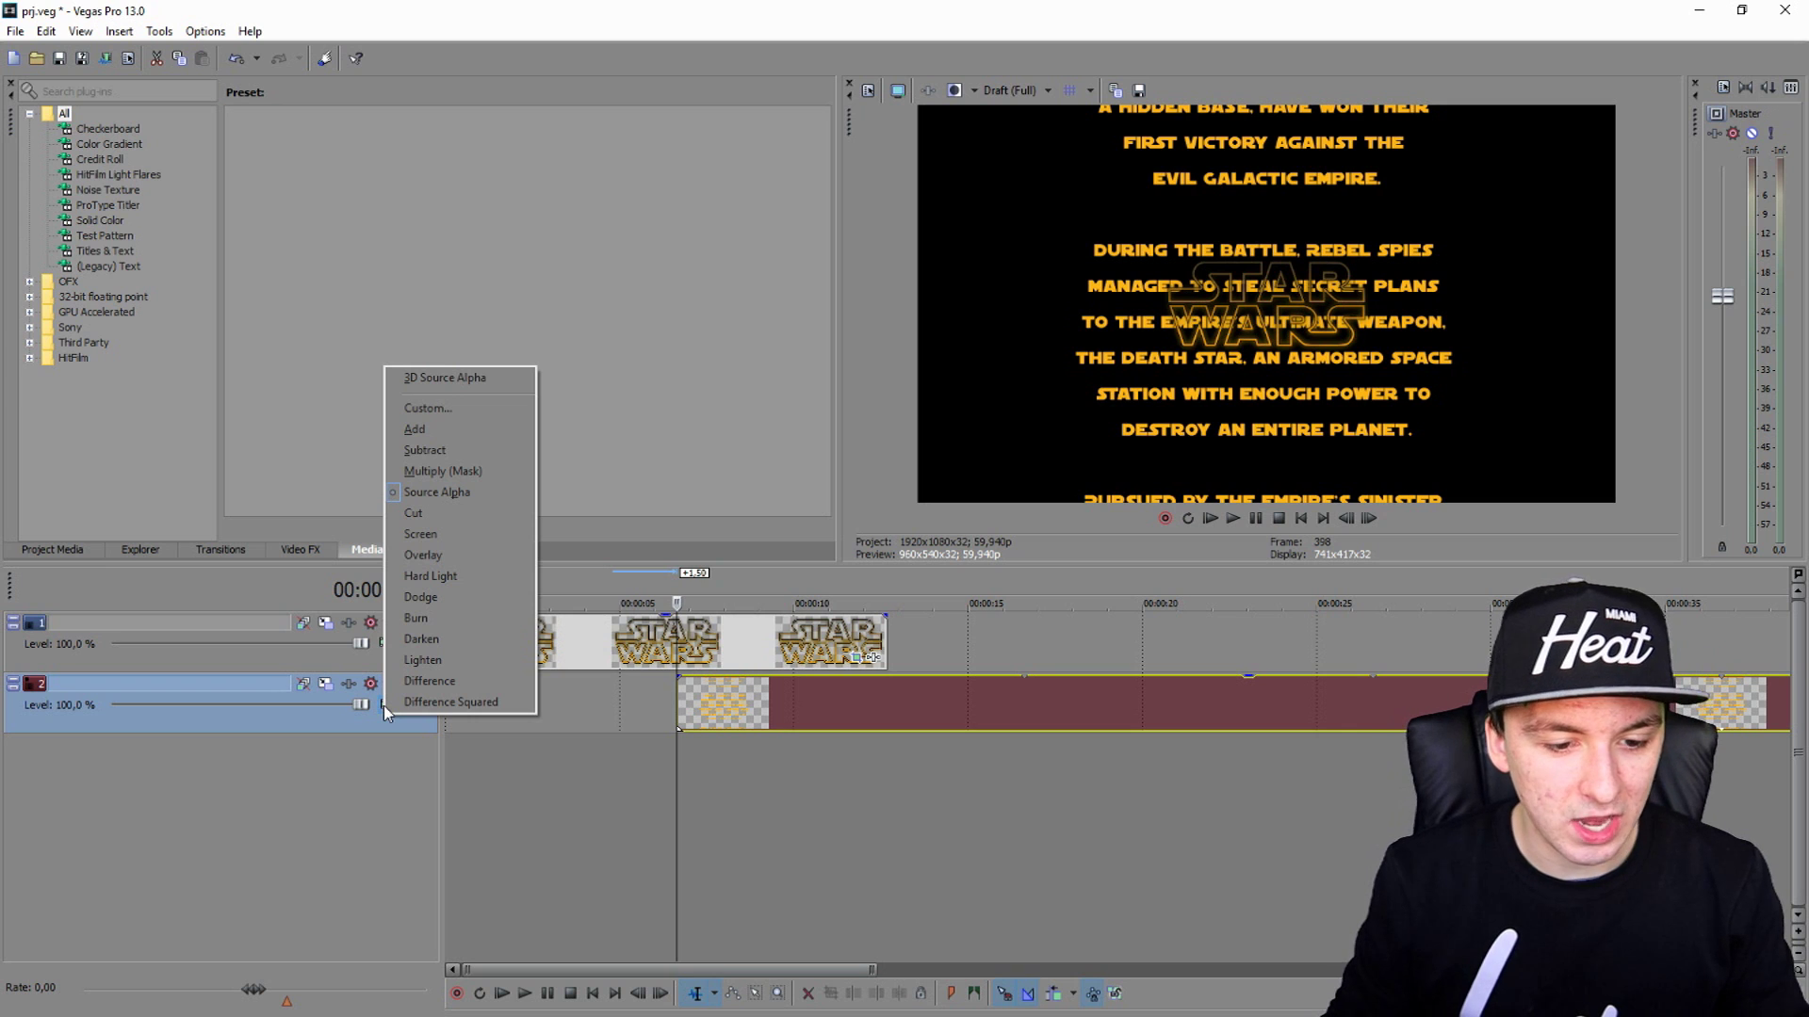
{"action": "left_click", "coordinate": [499, 377]}
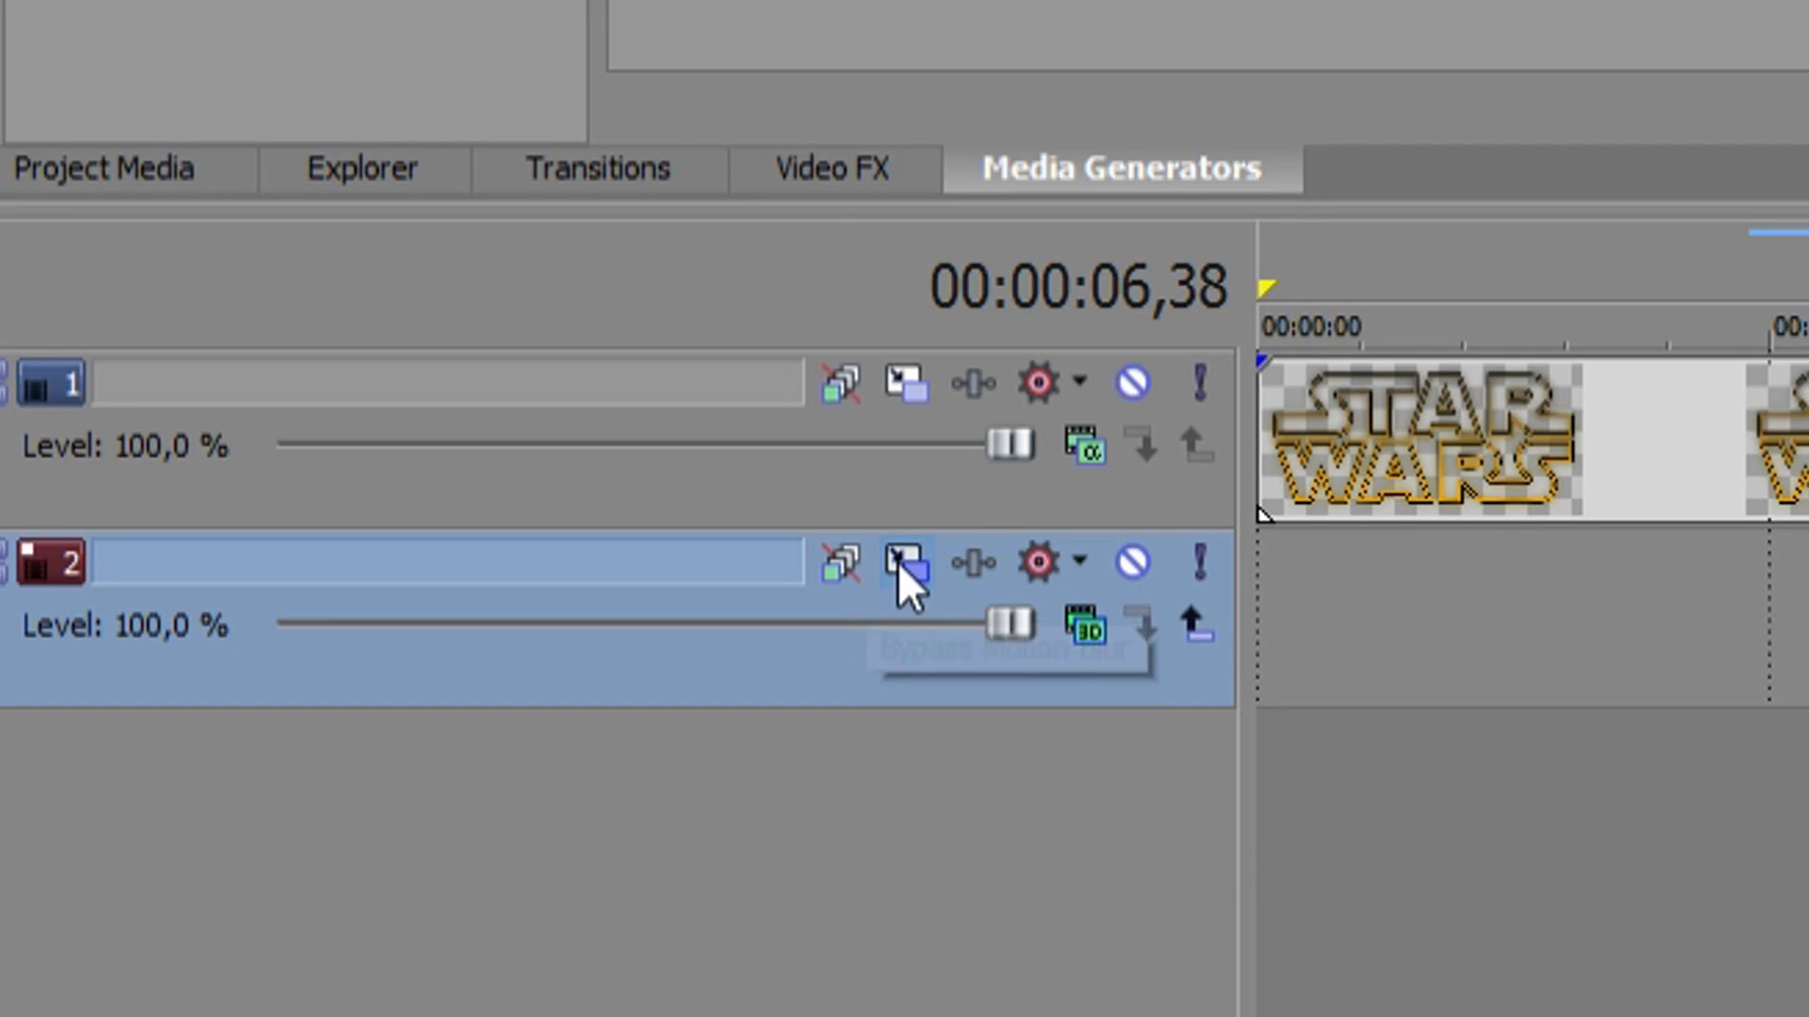
Step: In track 2's Track Motion, tilt the crawl plane back to X orientation -62,8
{"action": "left_click", "coordinate": [325, 685]}
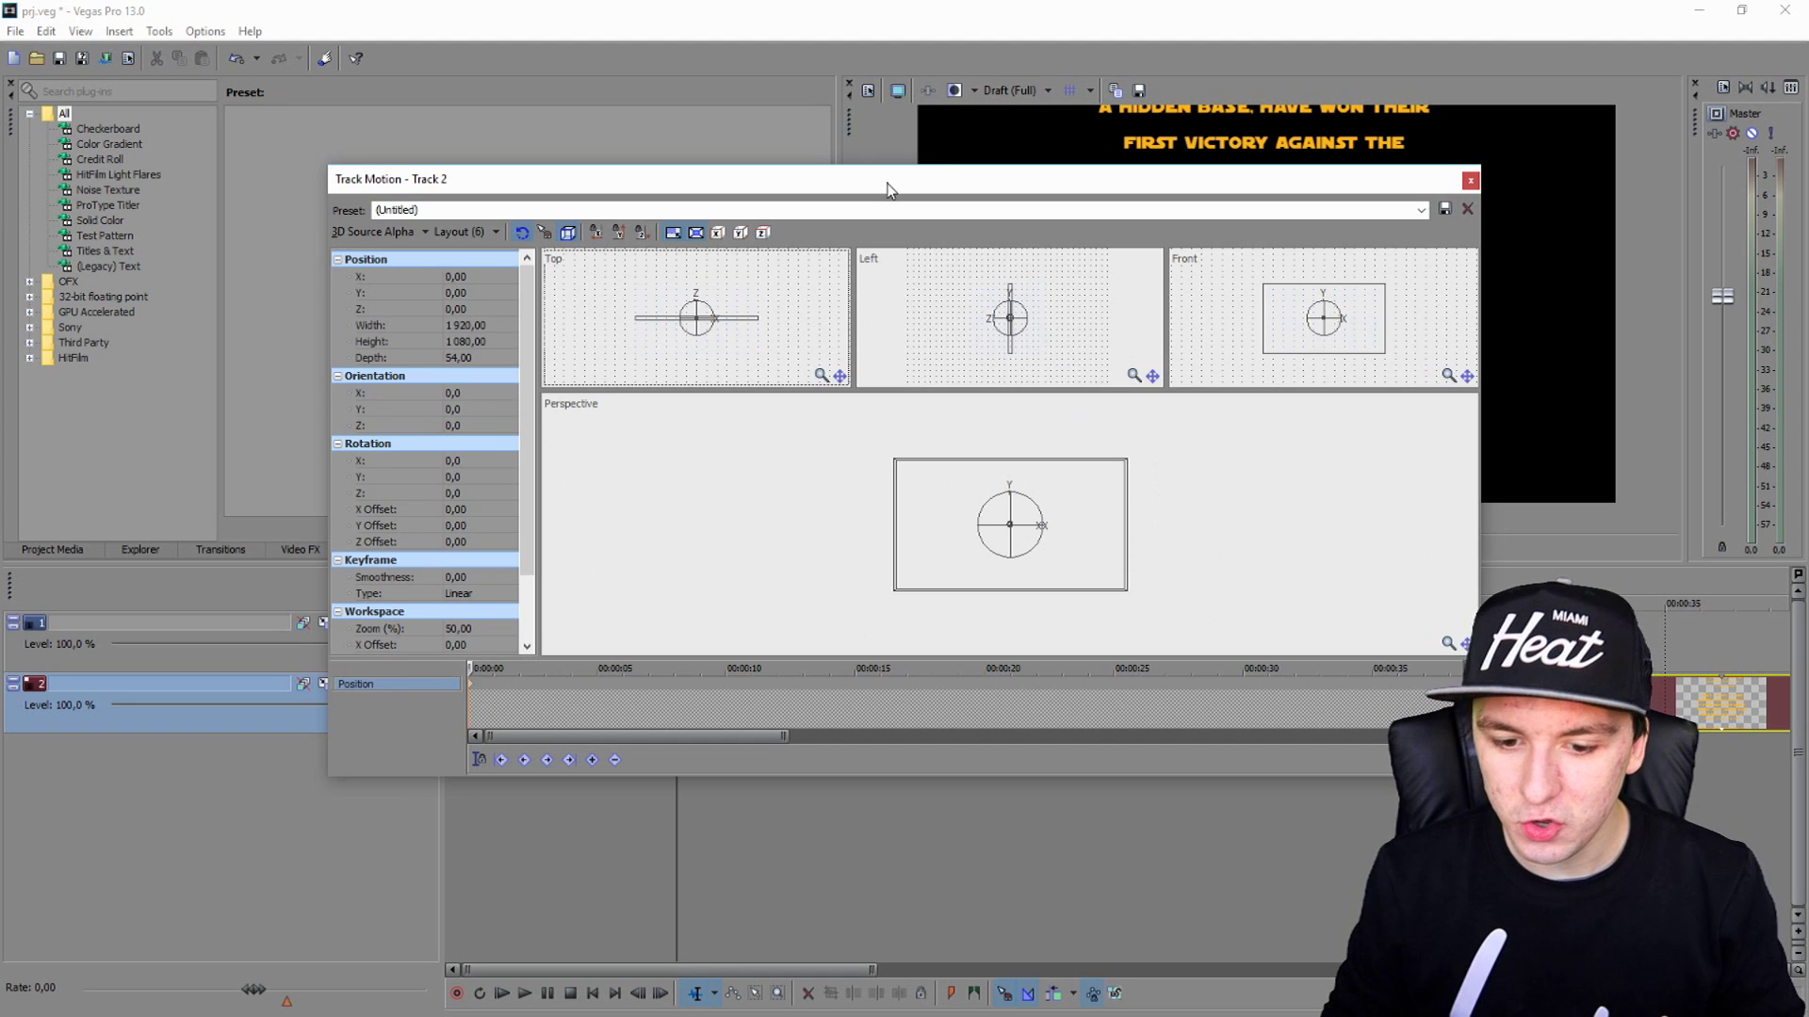
{"action": "left_click_drag", "start_coordinate": [902, 179], "coordinate": [954, 526]}
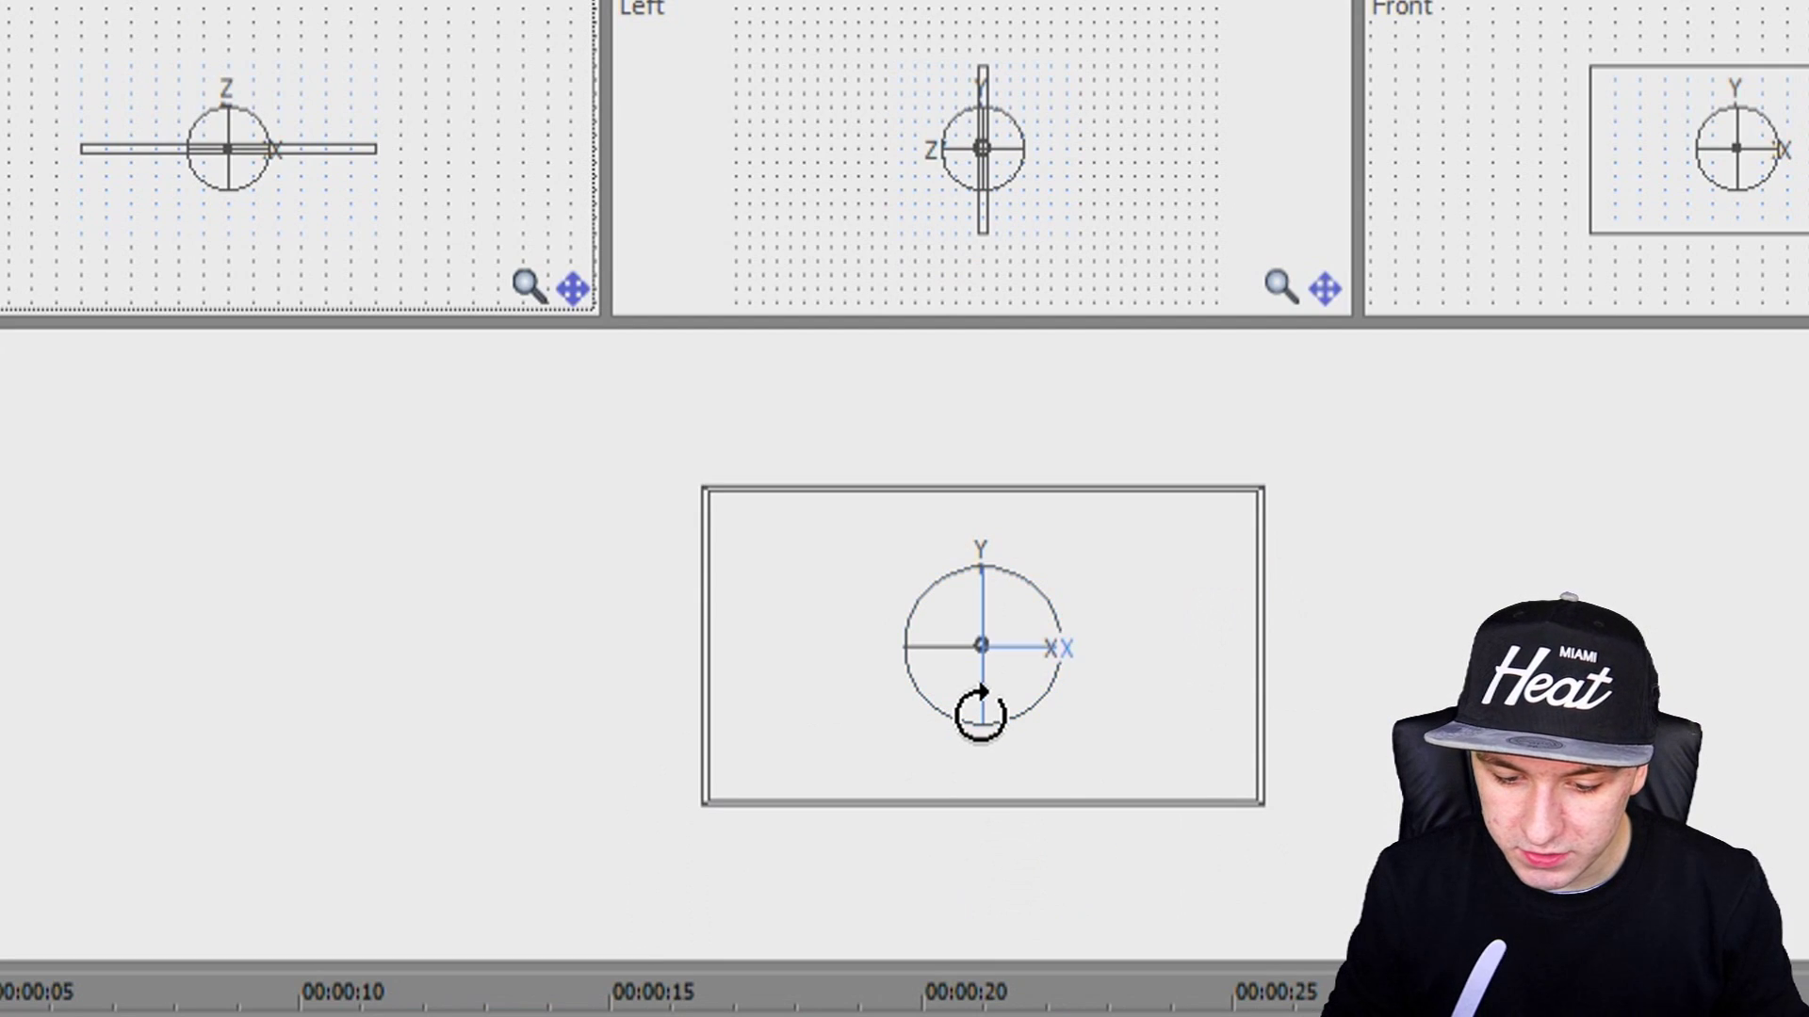
{"action": "left_click_drag", "start_coordinate": [978, 712], "coordinate": [973, 703]}
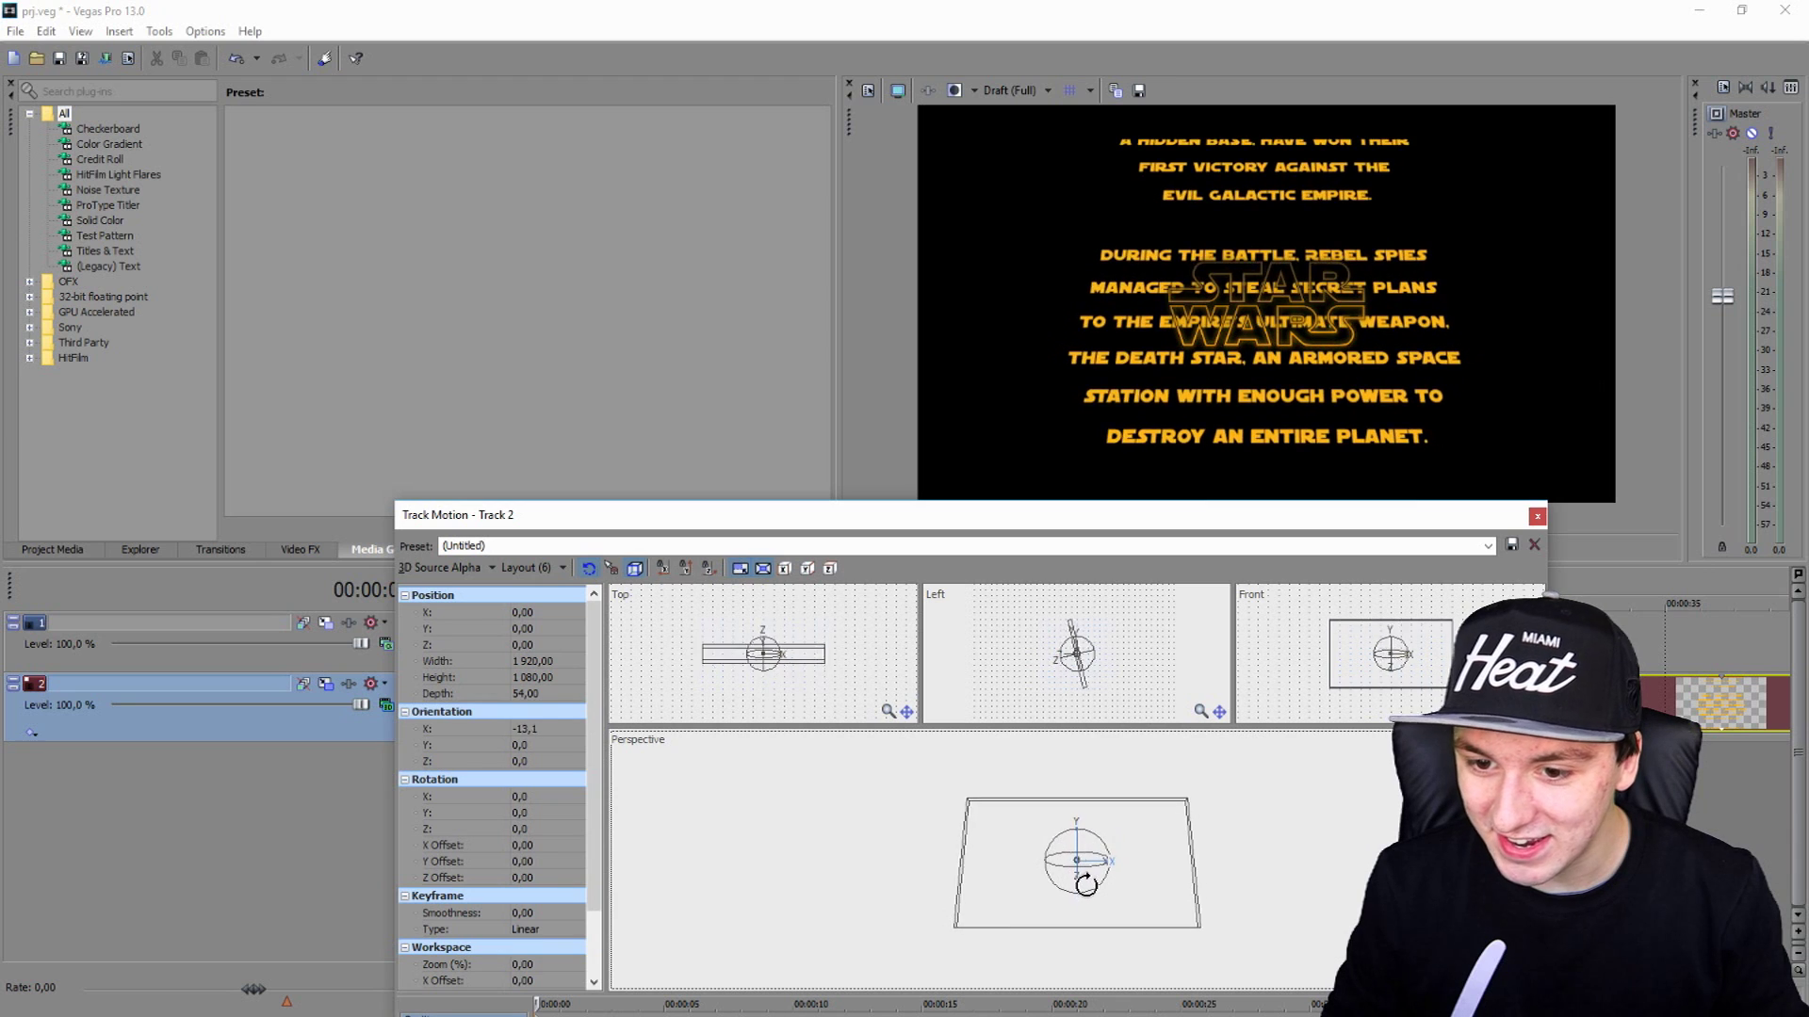
{"action": "left_click_drag", "start_coordinate": [1086, 886], "coordinate": [1082, 908]}
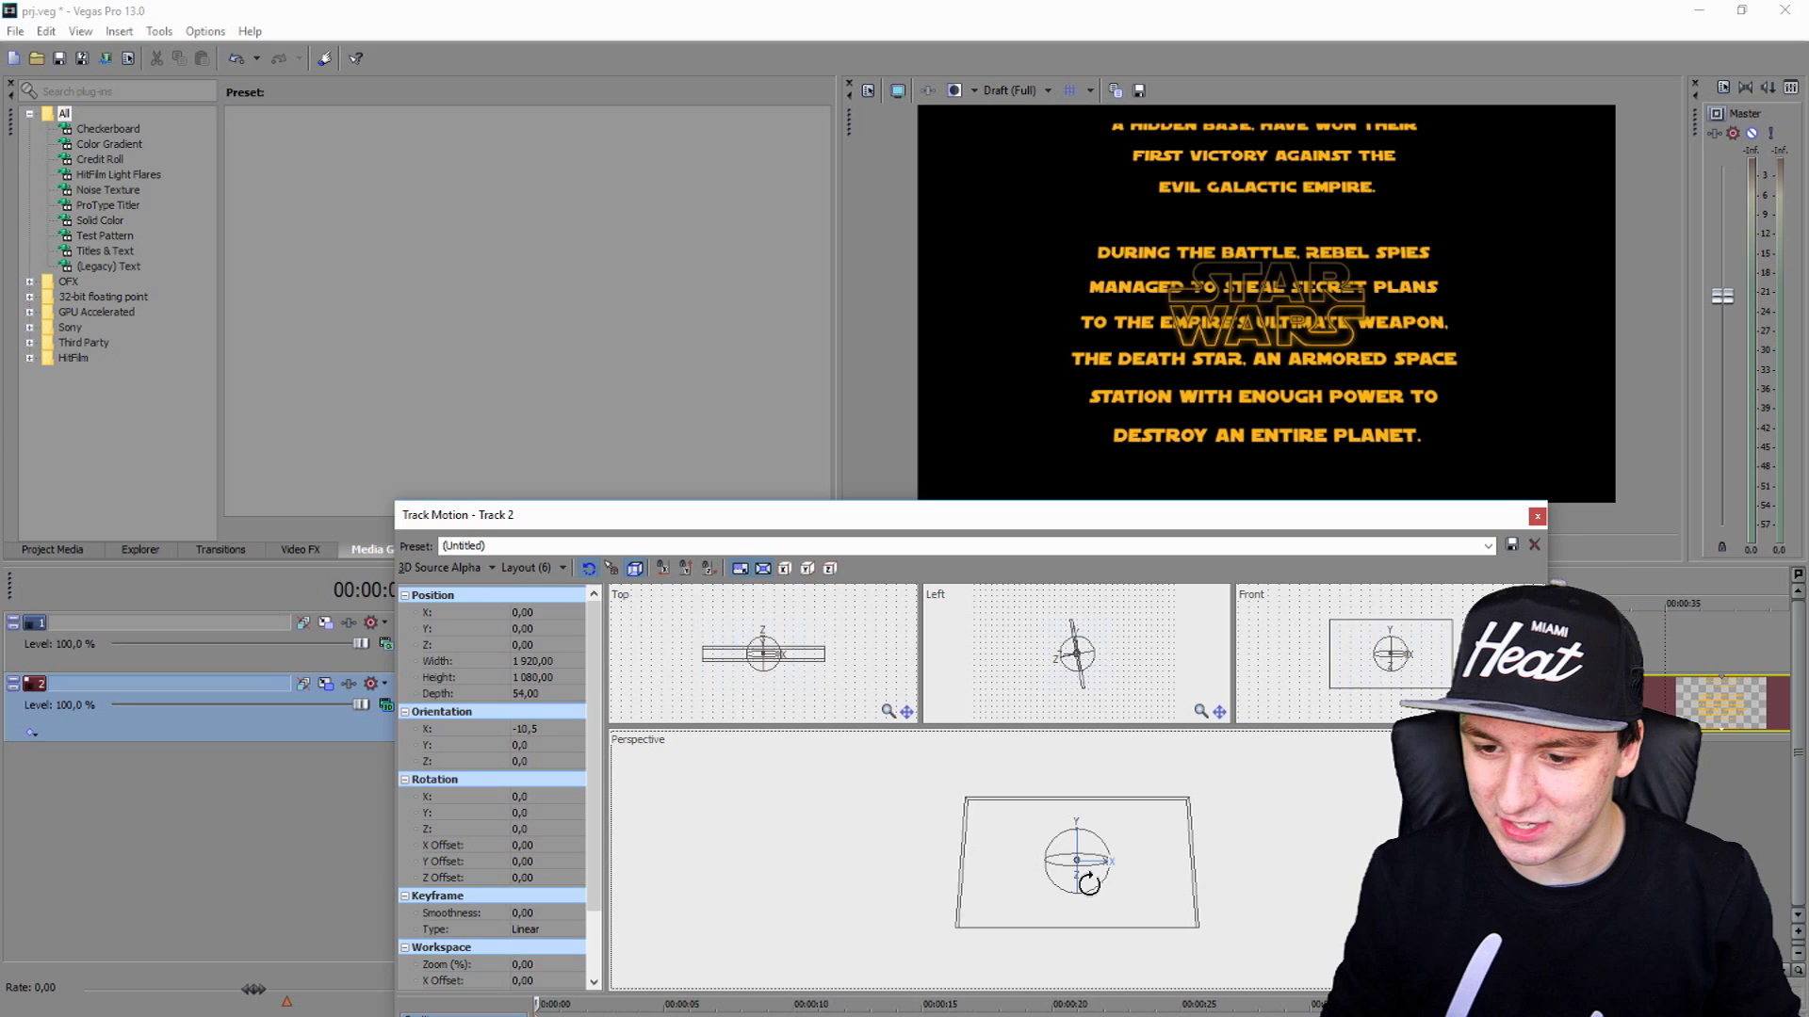
{"action": "left_click_drag", "start_coordinate": [1083, 889], "coordinate": [1088, 867]}
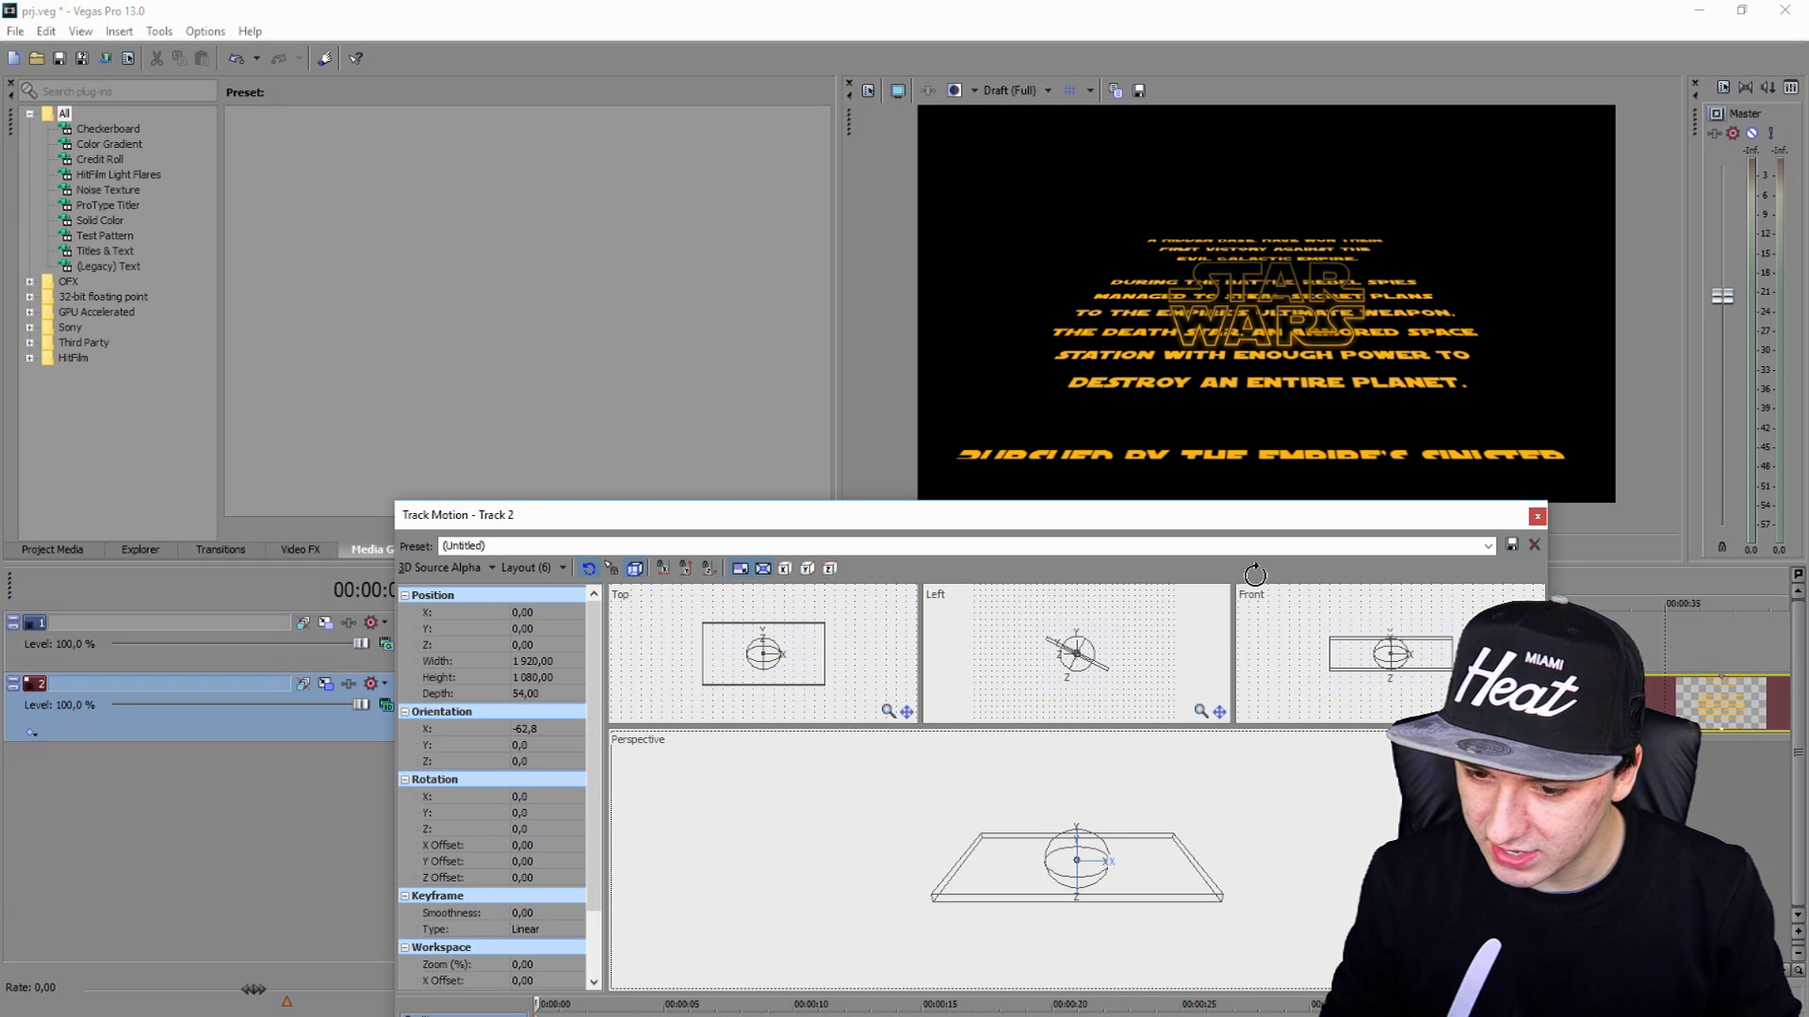
Step: Play the intro to check the tilt, then stop and close Track Motion
{"action": "key", "text": "space"}
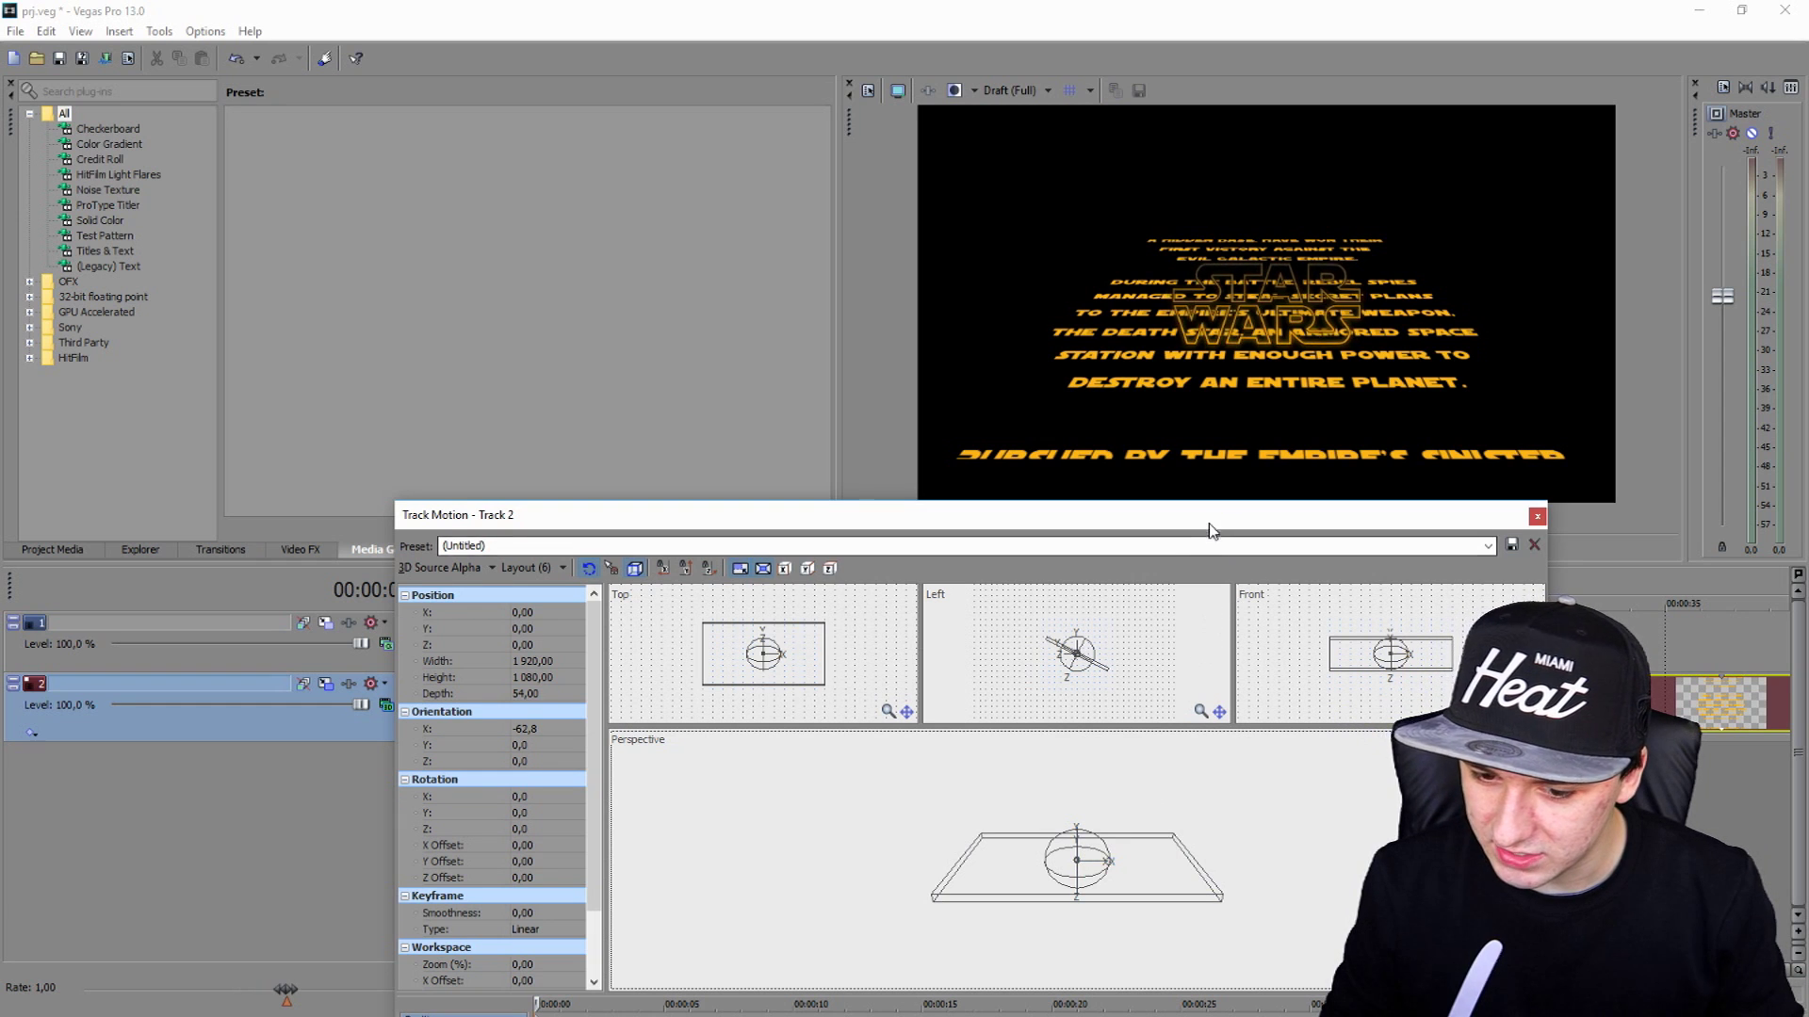
{"action": "left_click_drag", "start_coordinate": [1211, 515], "coordinate": [818, 649]}
{"action": "scroll", "coordinate": [1123, 631], "scroll_direction": "up", "scroll_amount": 5}
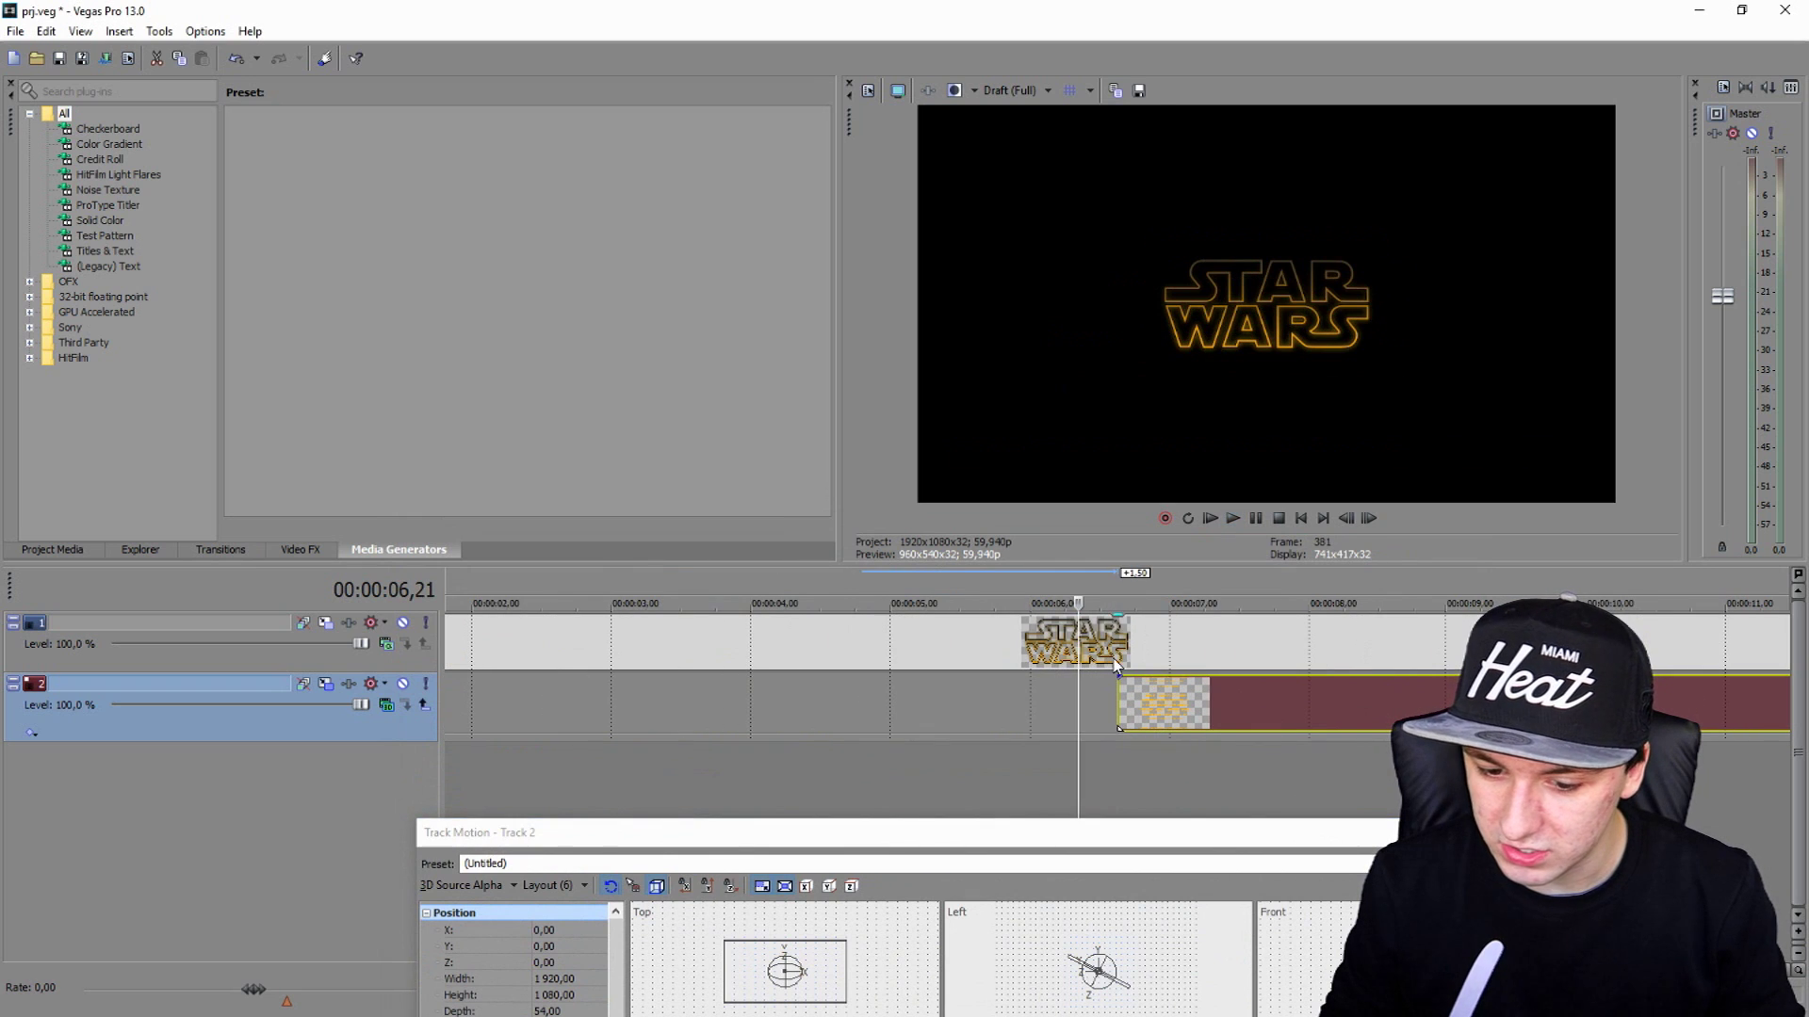
{"action": "scroll", "coordinate": [1123, 632], "scroll_direction": "down", "scroll_amount": 1}
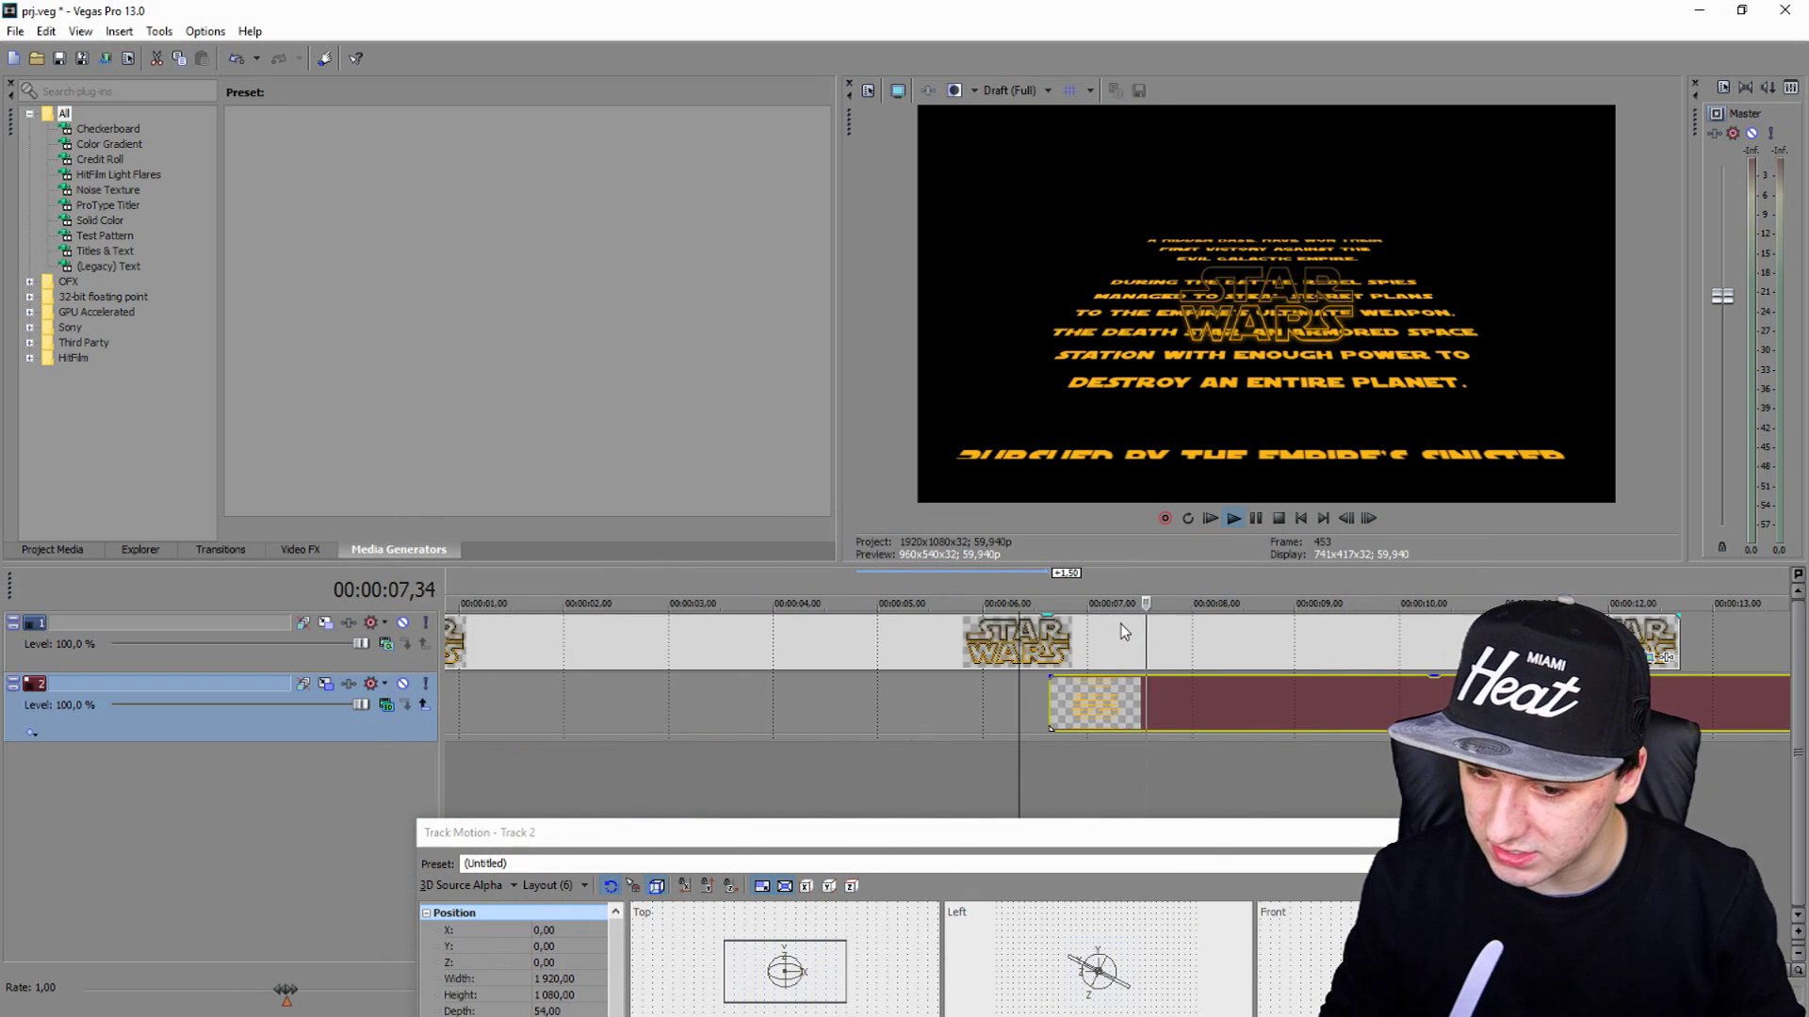
{"action": "left_click", "coordinate": [1051, 688]}
{"action": "key", "text": "space"}
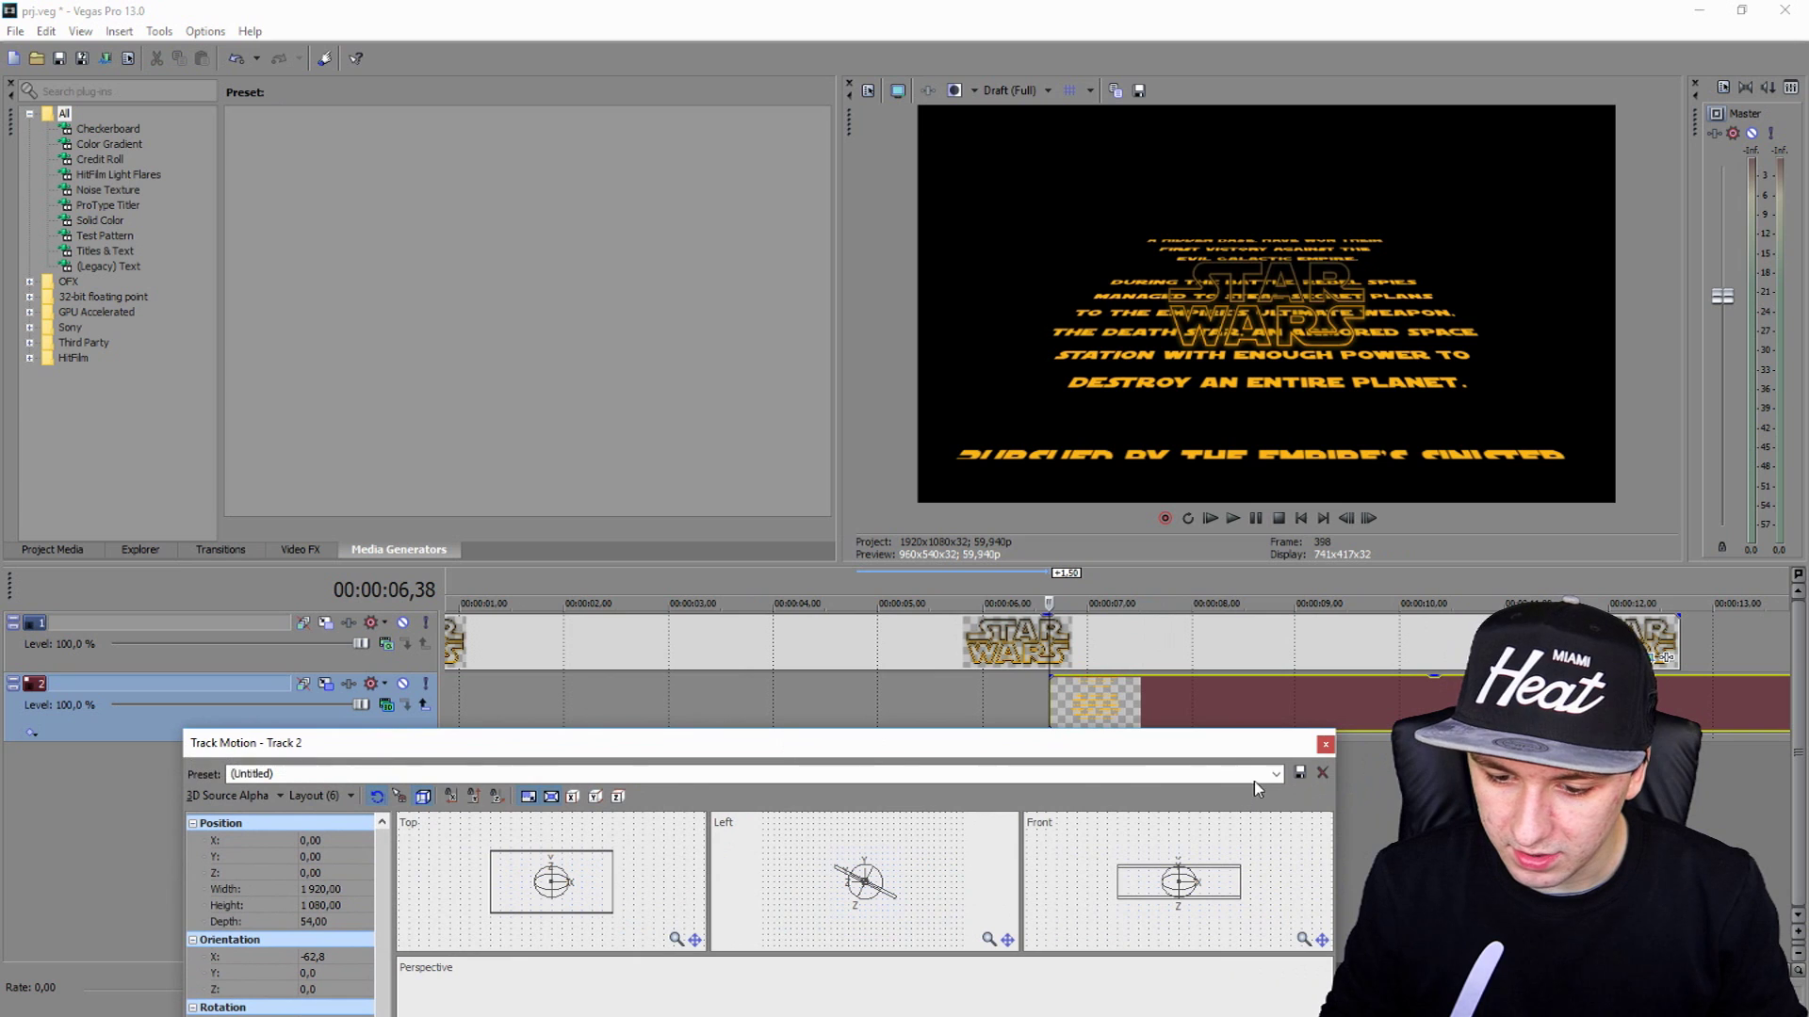
{"action": "left_click", "coordinate": [1324, 746]}
{"action": "scroll", "coordinate": [1224, 702], "scroll_direction": "down", "scroll_amount": 3}
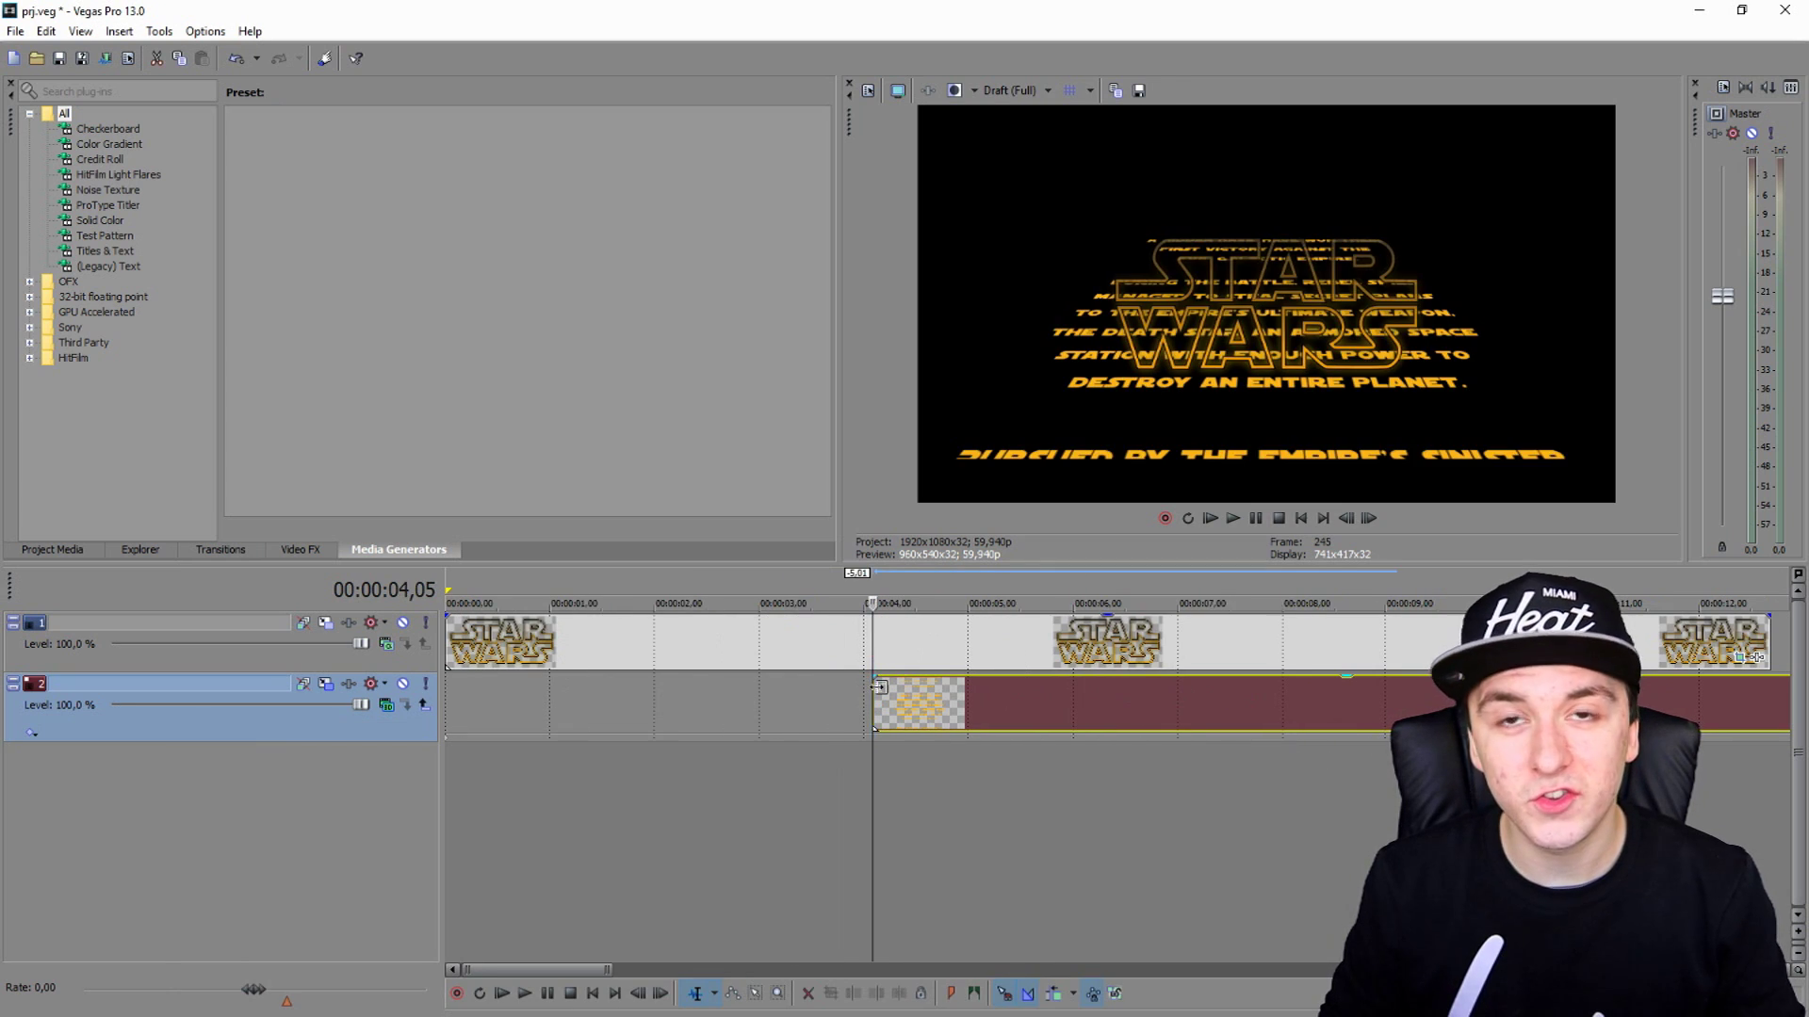
Step: In the crawl event's Pan/Crop, start the text below the visible frame
{"action": "scroll", "coordinate": [888, 697], "scroll_direction": "down", "scroll_amount": 3}
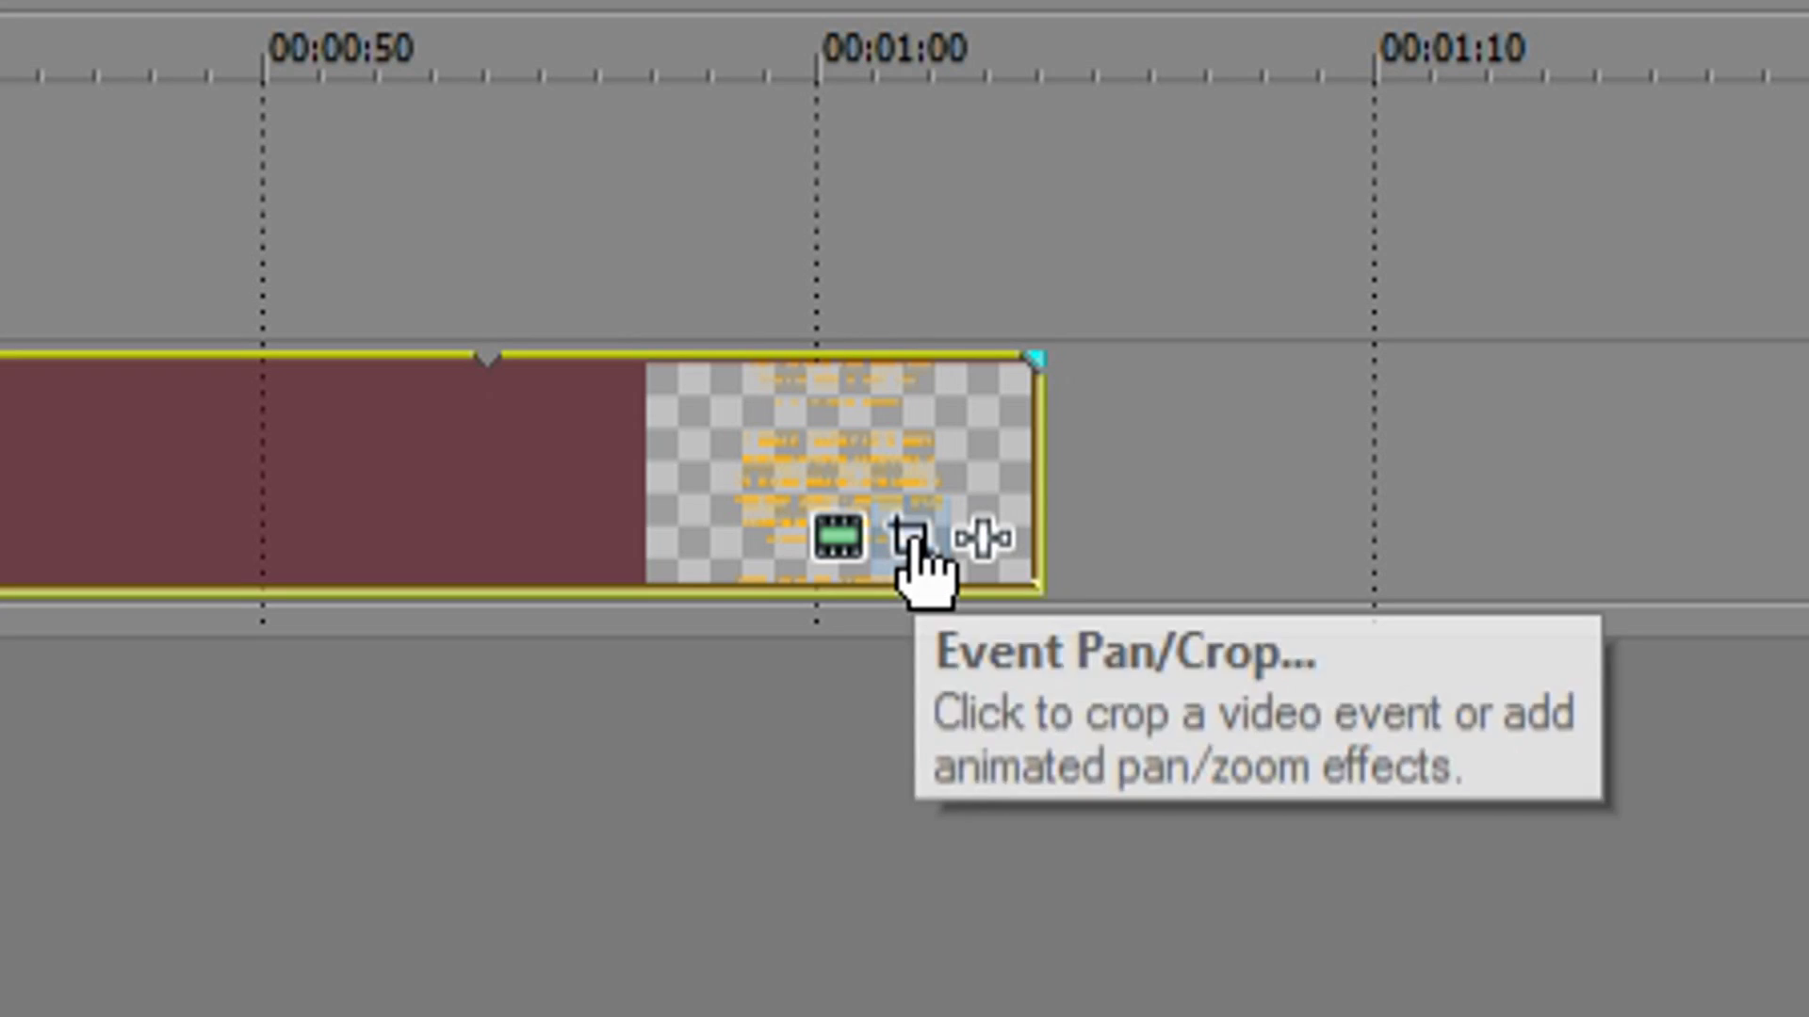
{"action": "left_click", "coordinate": [1249, 720]}
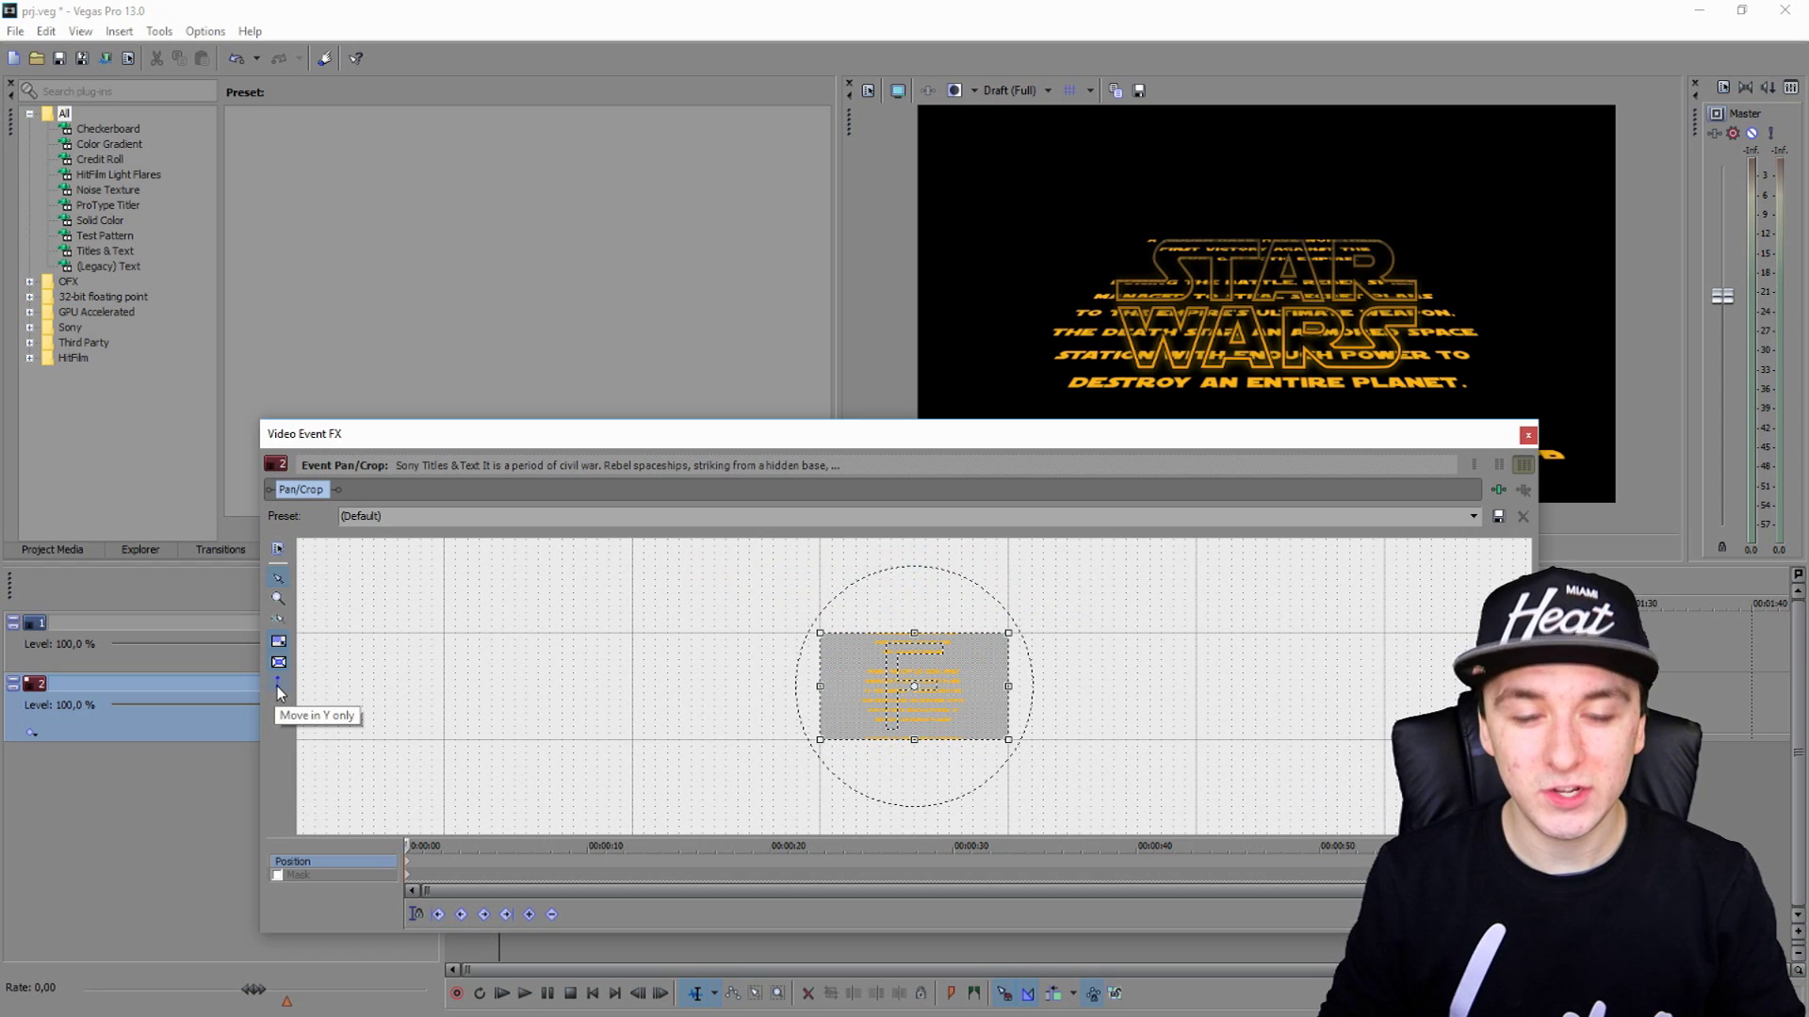
{"action": "left_click_drag", "start_coordinate": [927, 694], "coordinate": [942, 596]}
{"action": "left_click_drag", "start_coordinate": [978, 441], "coordinate": [989, 497]}
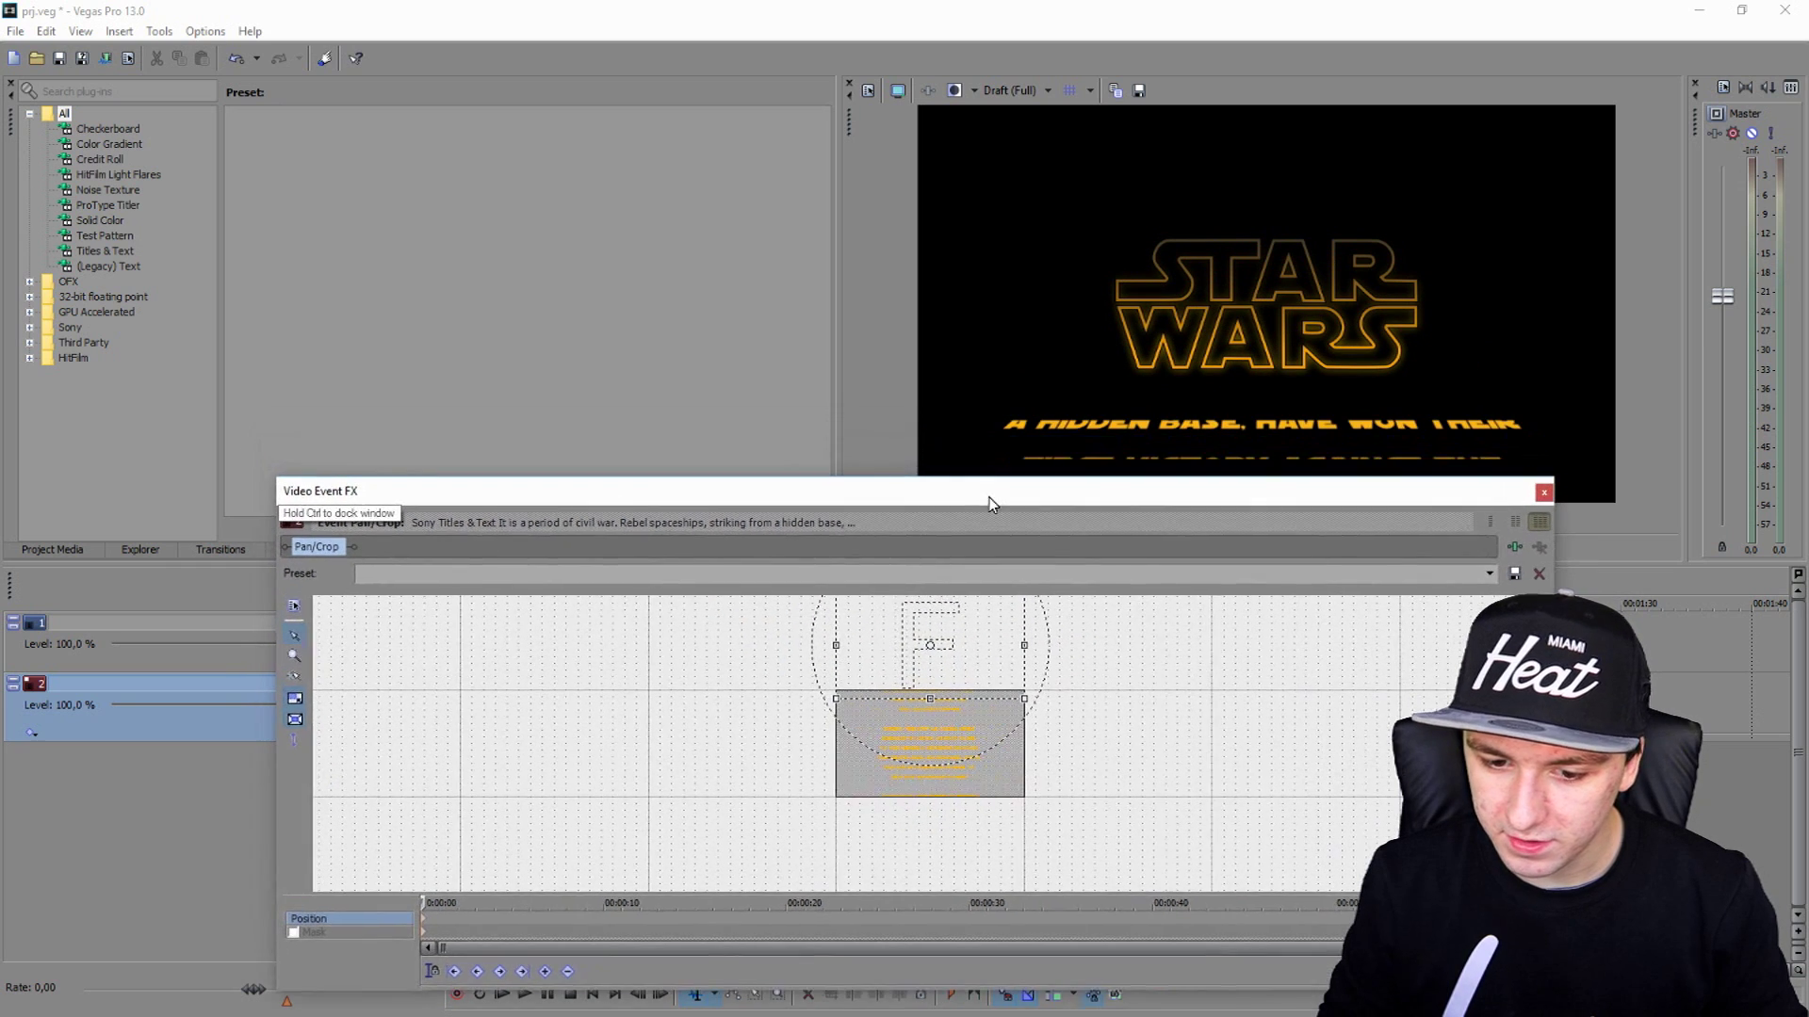
{"action": "left_click_drag", "start_coordinate": [932, 634], "coordinate": [957, 624]}
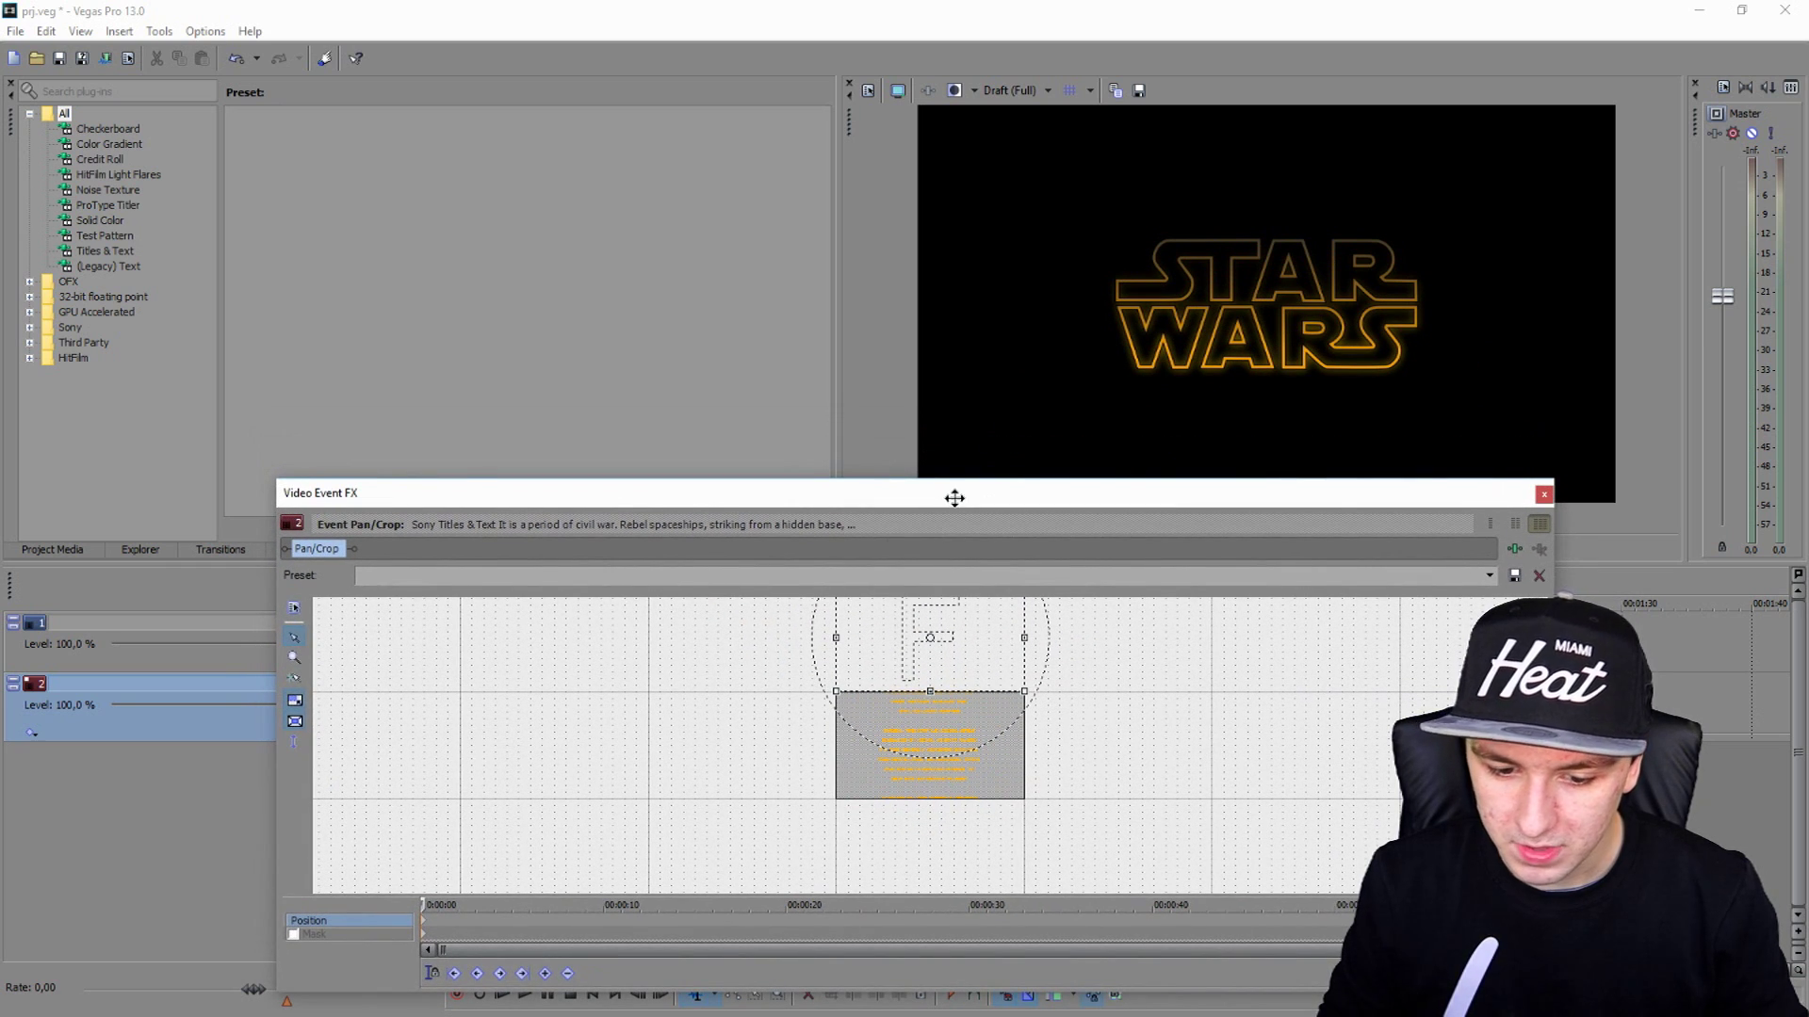
{"action": "left_click_drag", "start_coordinate": [955, 497], "coordinate": [951, 551]}
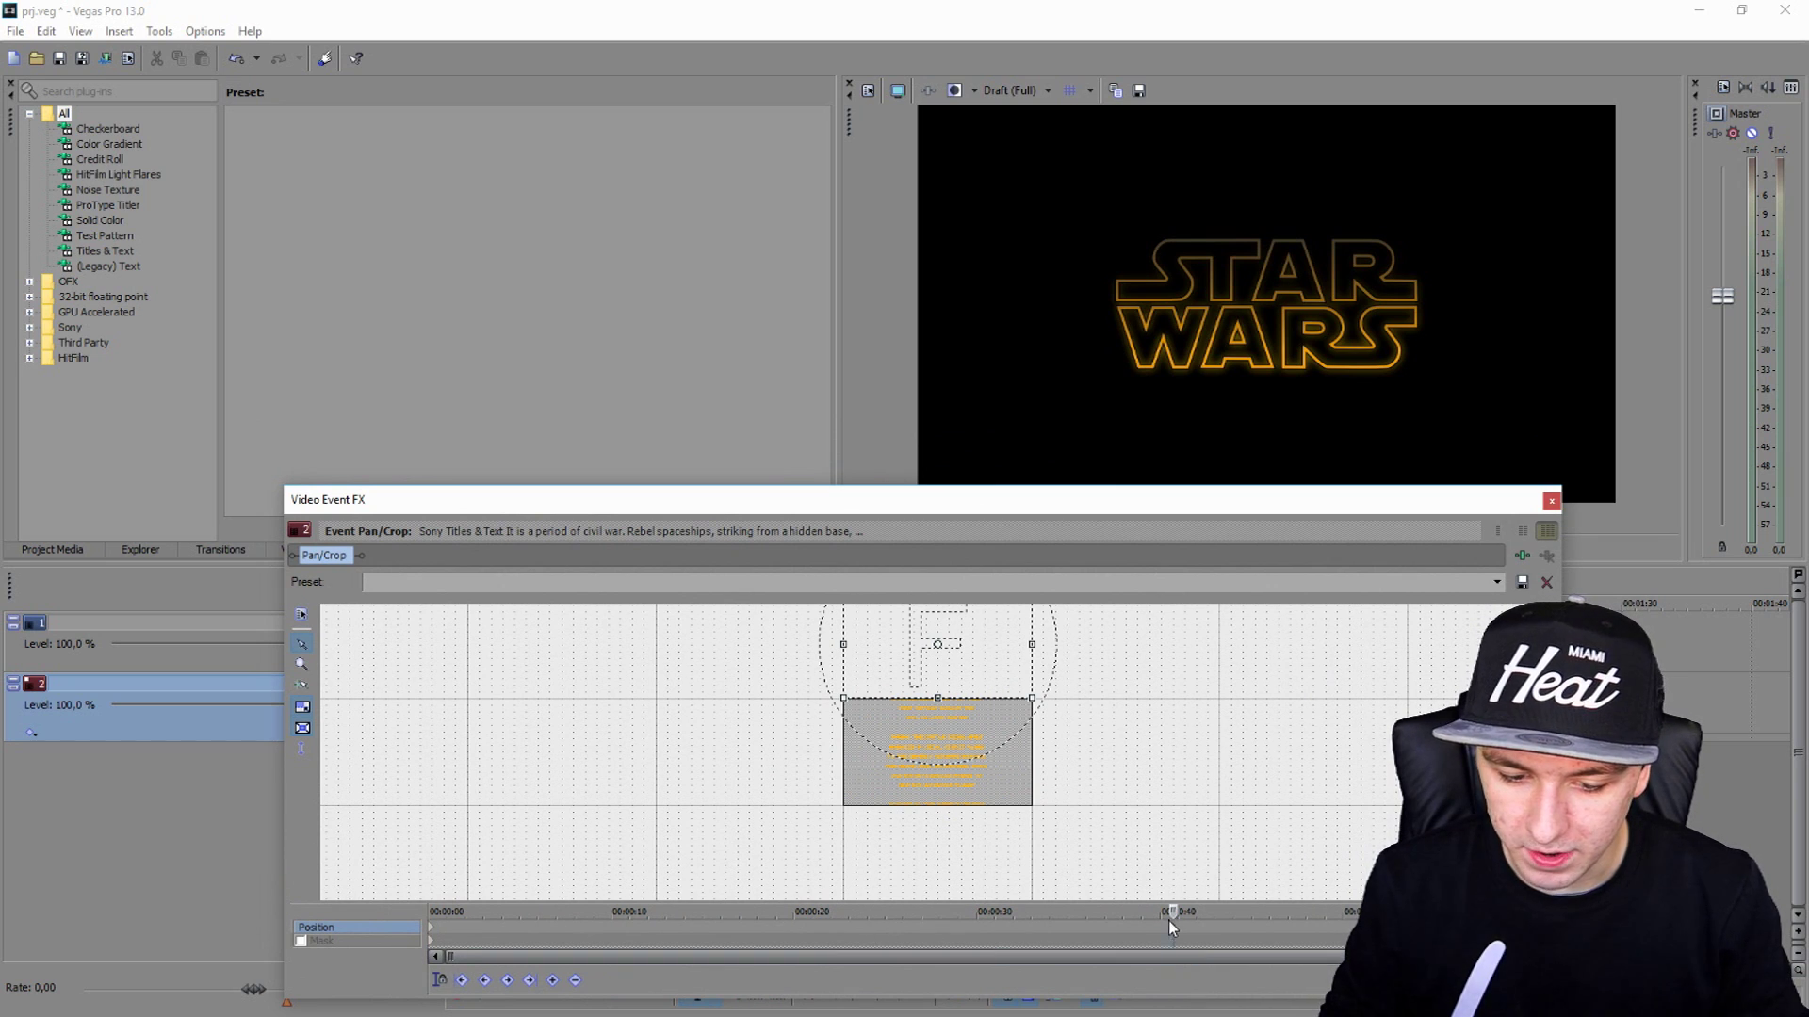
Step: Add an end keyframe with the frame moved down so the crawl scrolls away
{"action": "right_click", "coordinate": [912, 751]}
{"action": "left_click", "coordinate": [930, 756]}
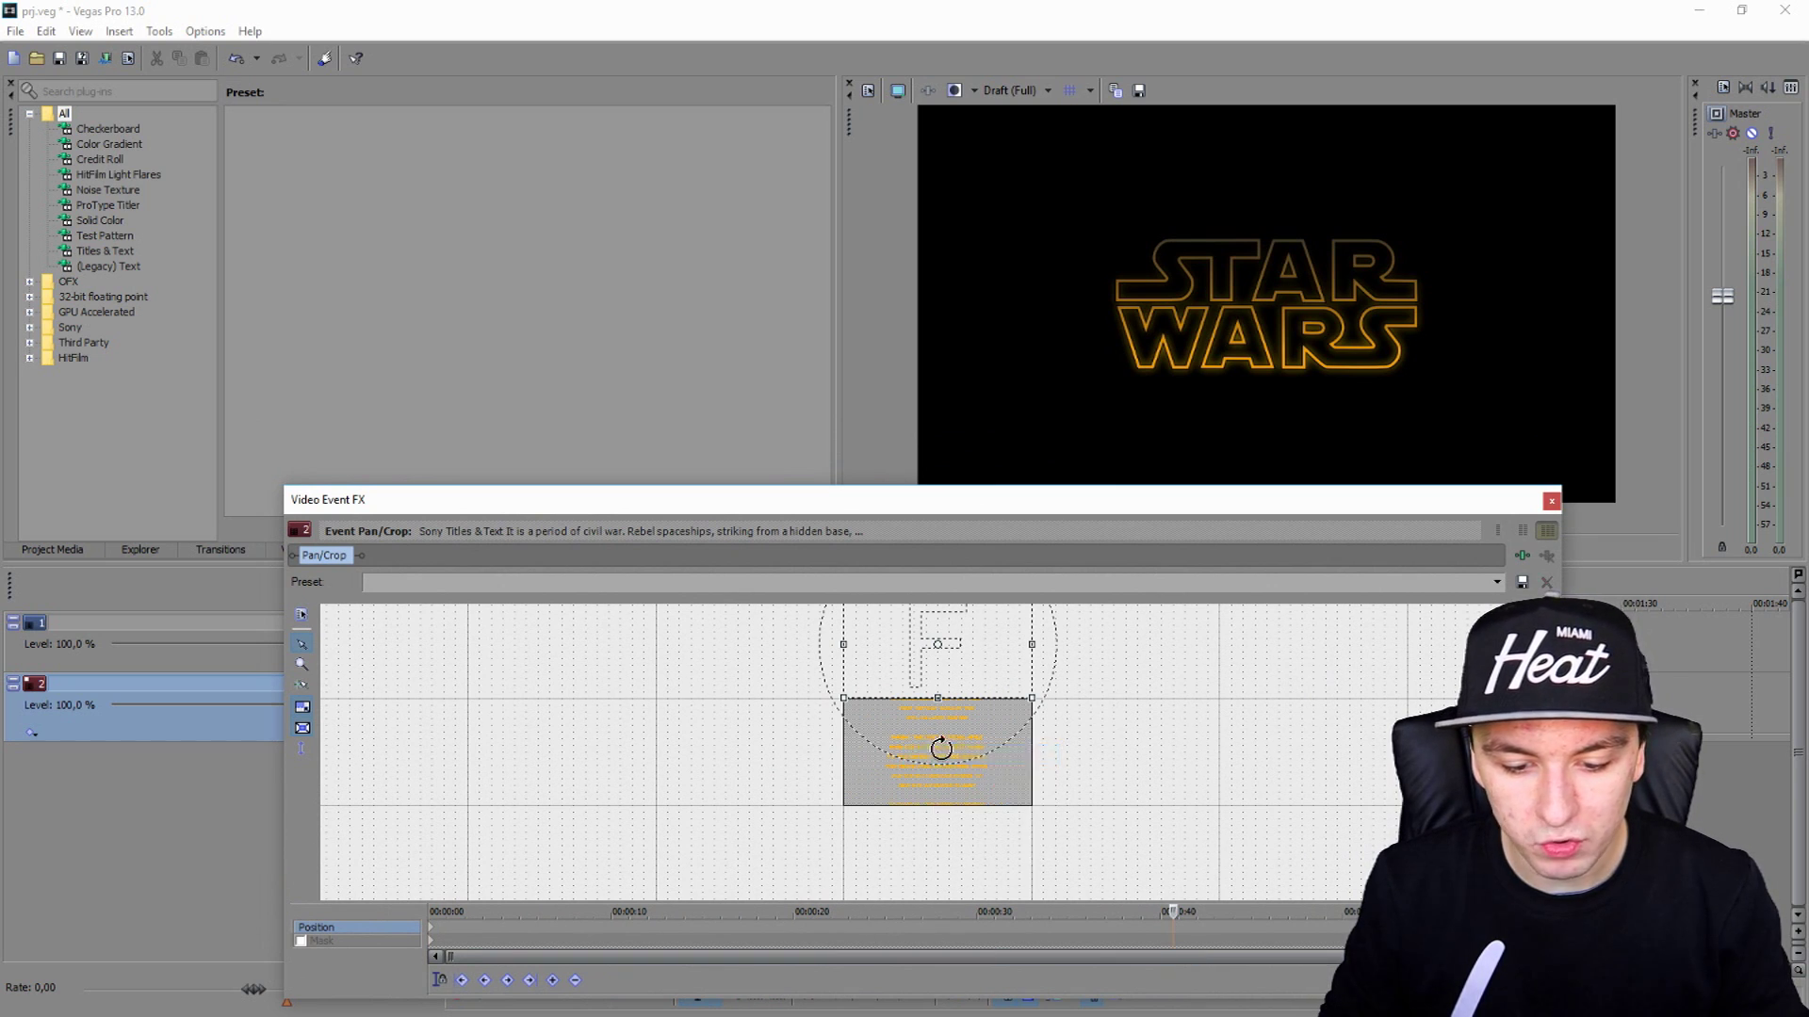
{"action": "left_click_drag", "start_coordinate": [961, 752], "coordinate": [963, 811]}
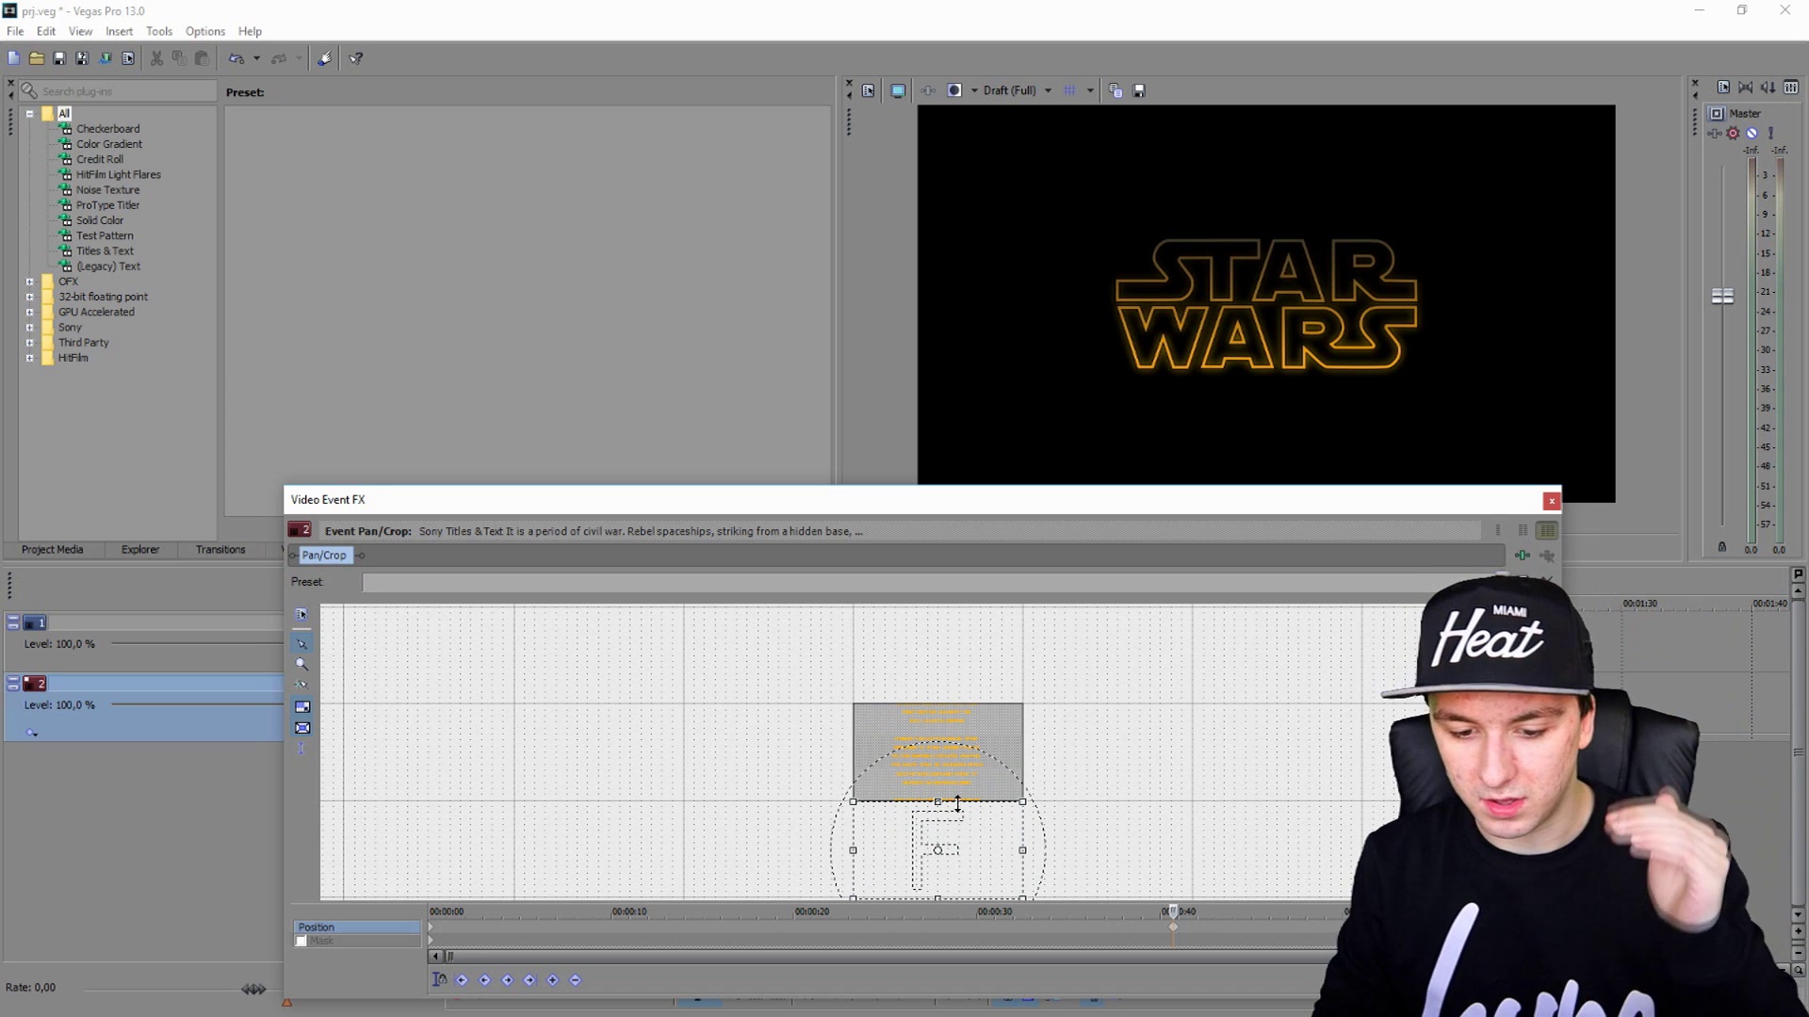
{"action": "left_click", "coordinate": [1550, 500]}
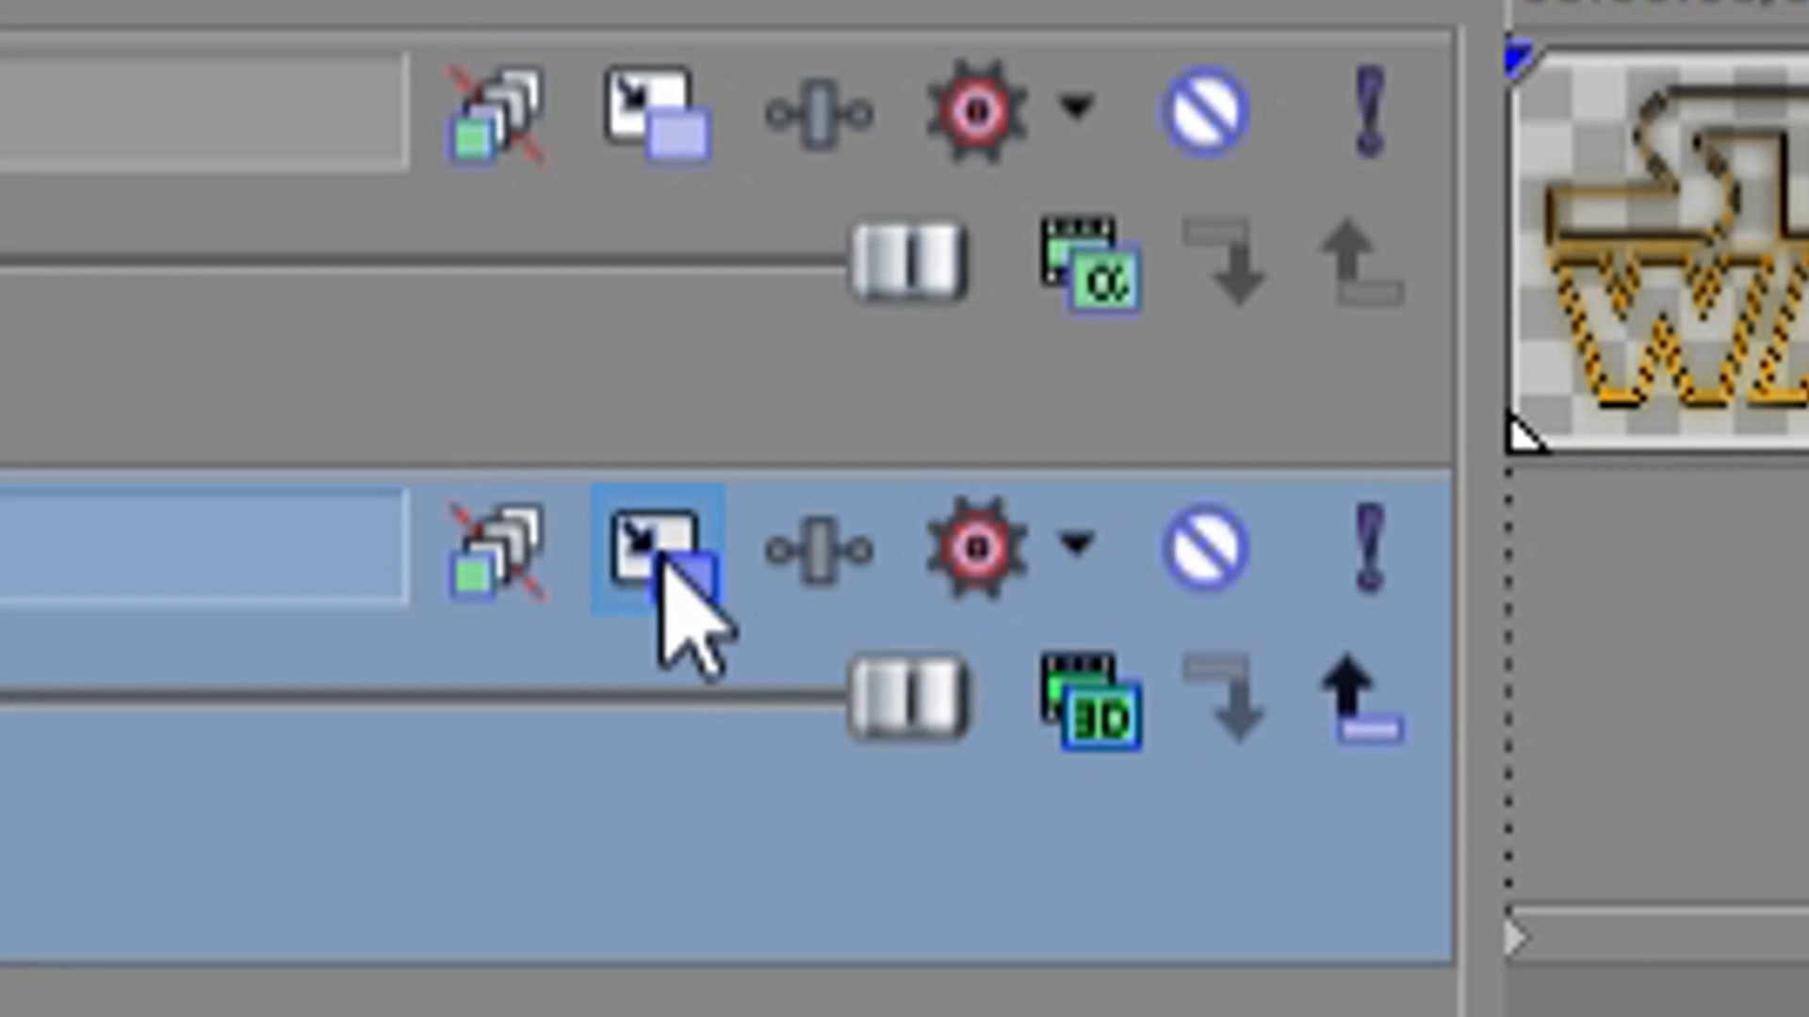
Step: Stretch track 2's tilted crawl plane to 2204,96 × 1240,29 in Track Motion
{"action": "left_click", "coordinate": [660, 561]}
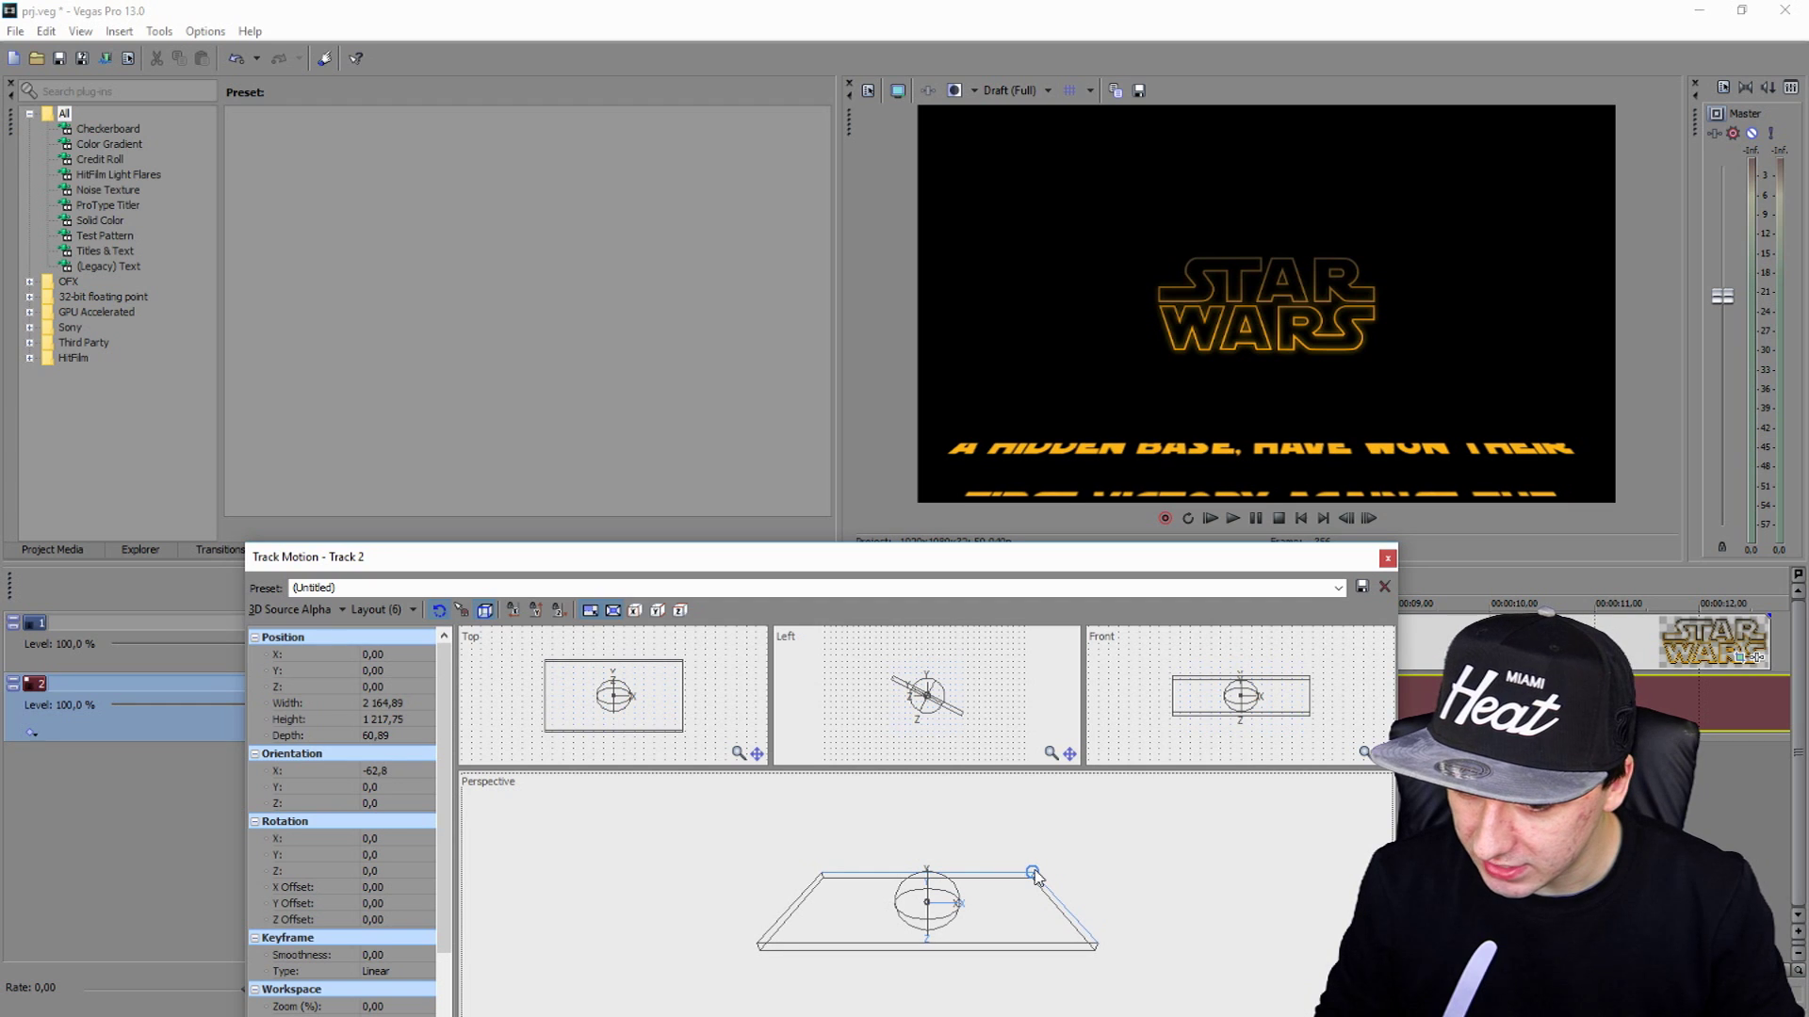
{"action": "left_click_drag", "start_coordinate": [1035, 875], "coordinate": [1038, 875]}
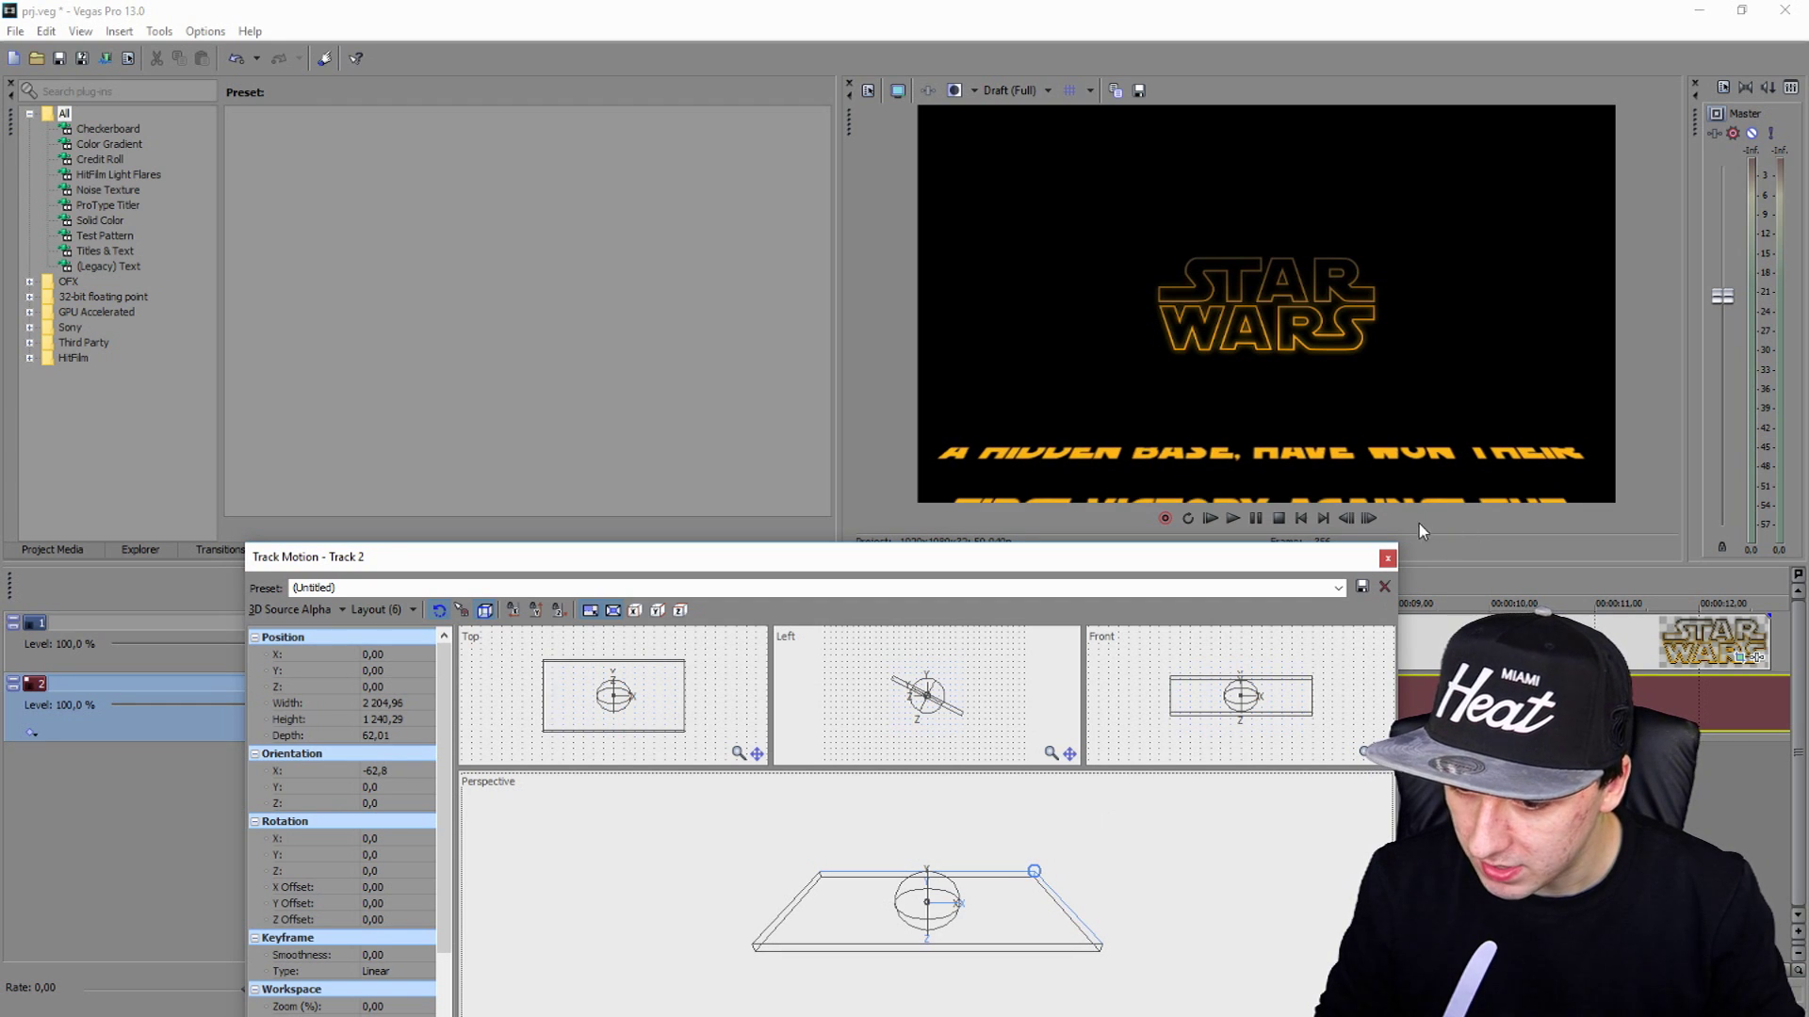
{"action": "left_click", "coordinate": [1387, 560]}
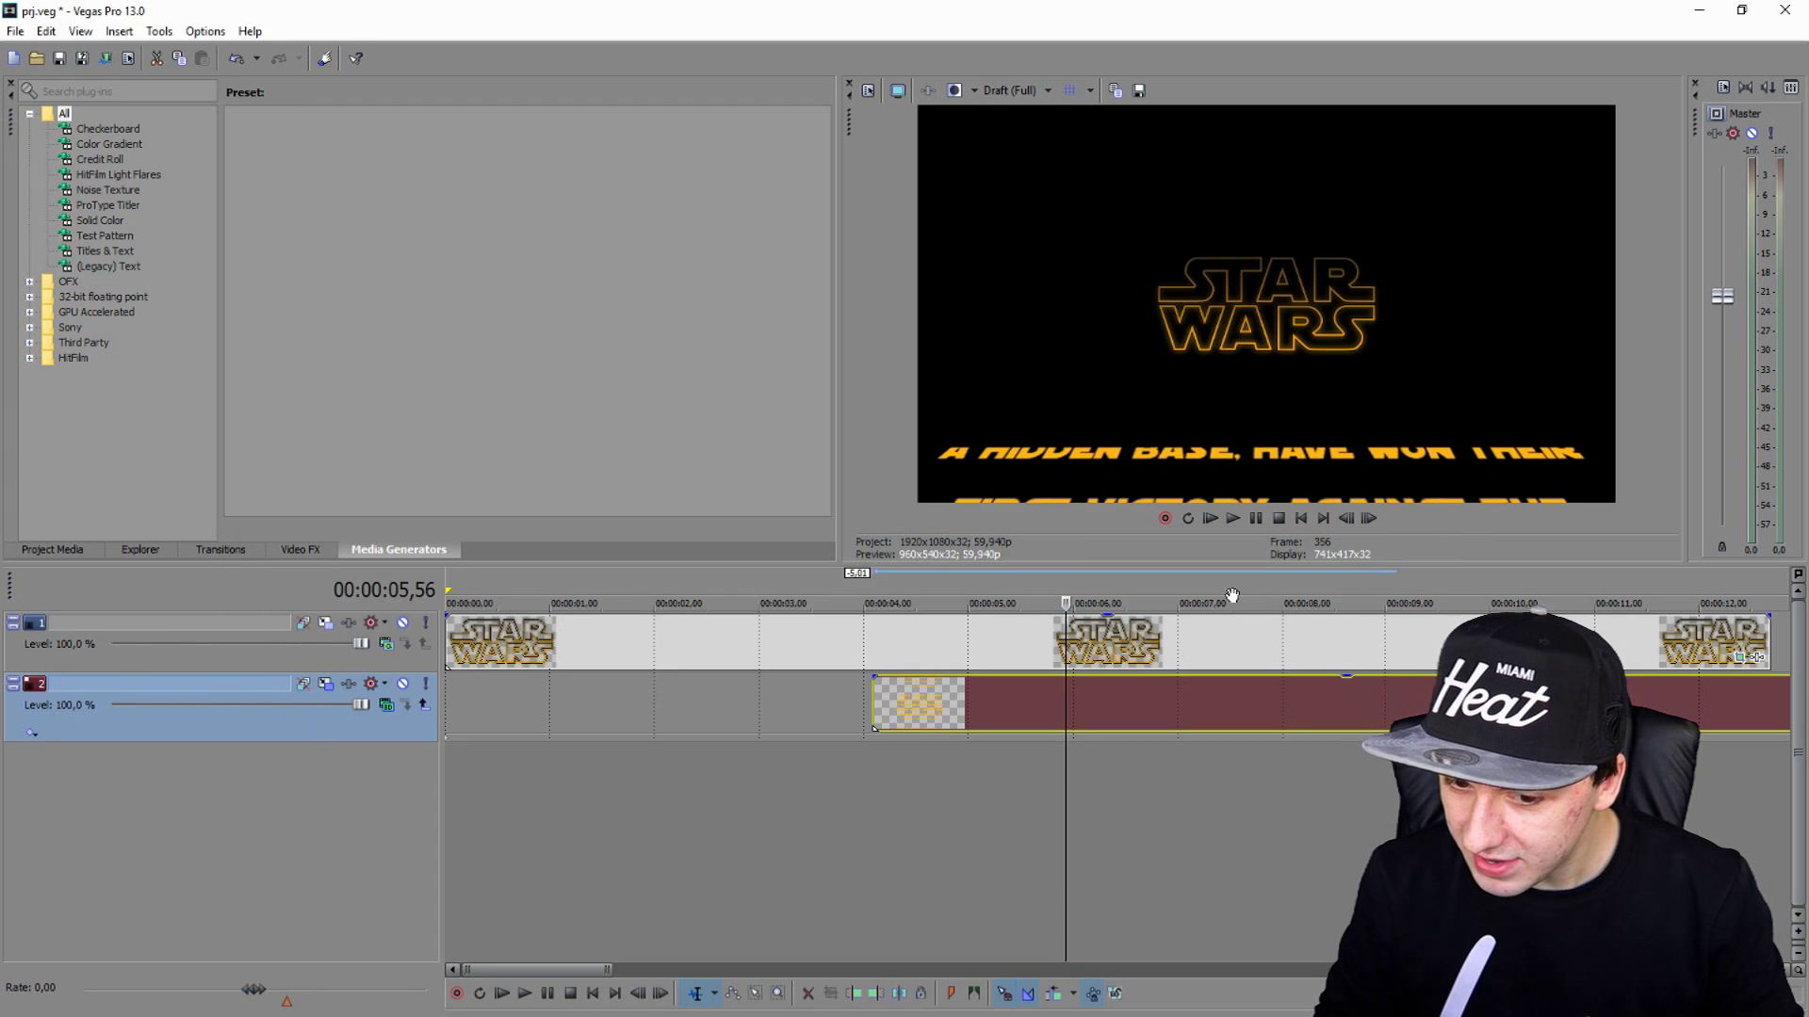
{"action": "left_click", "coordinate": [779, 595]}
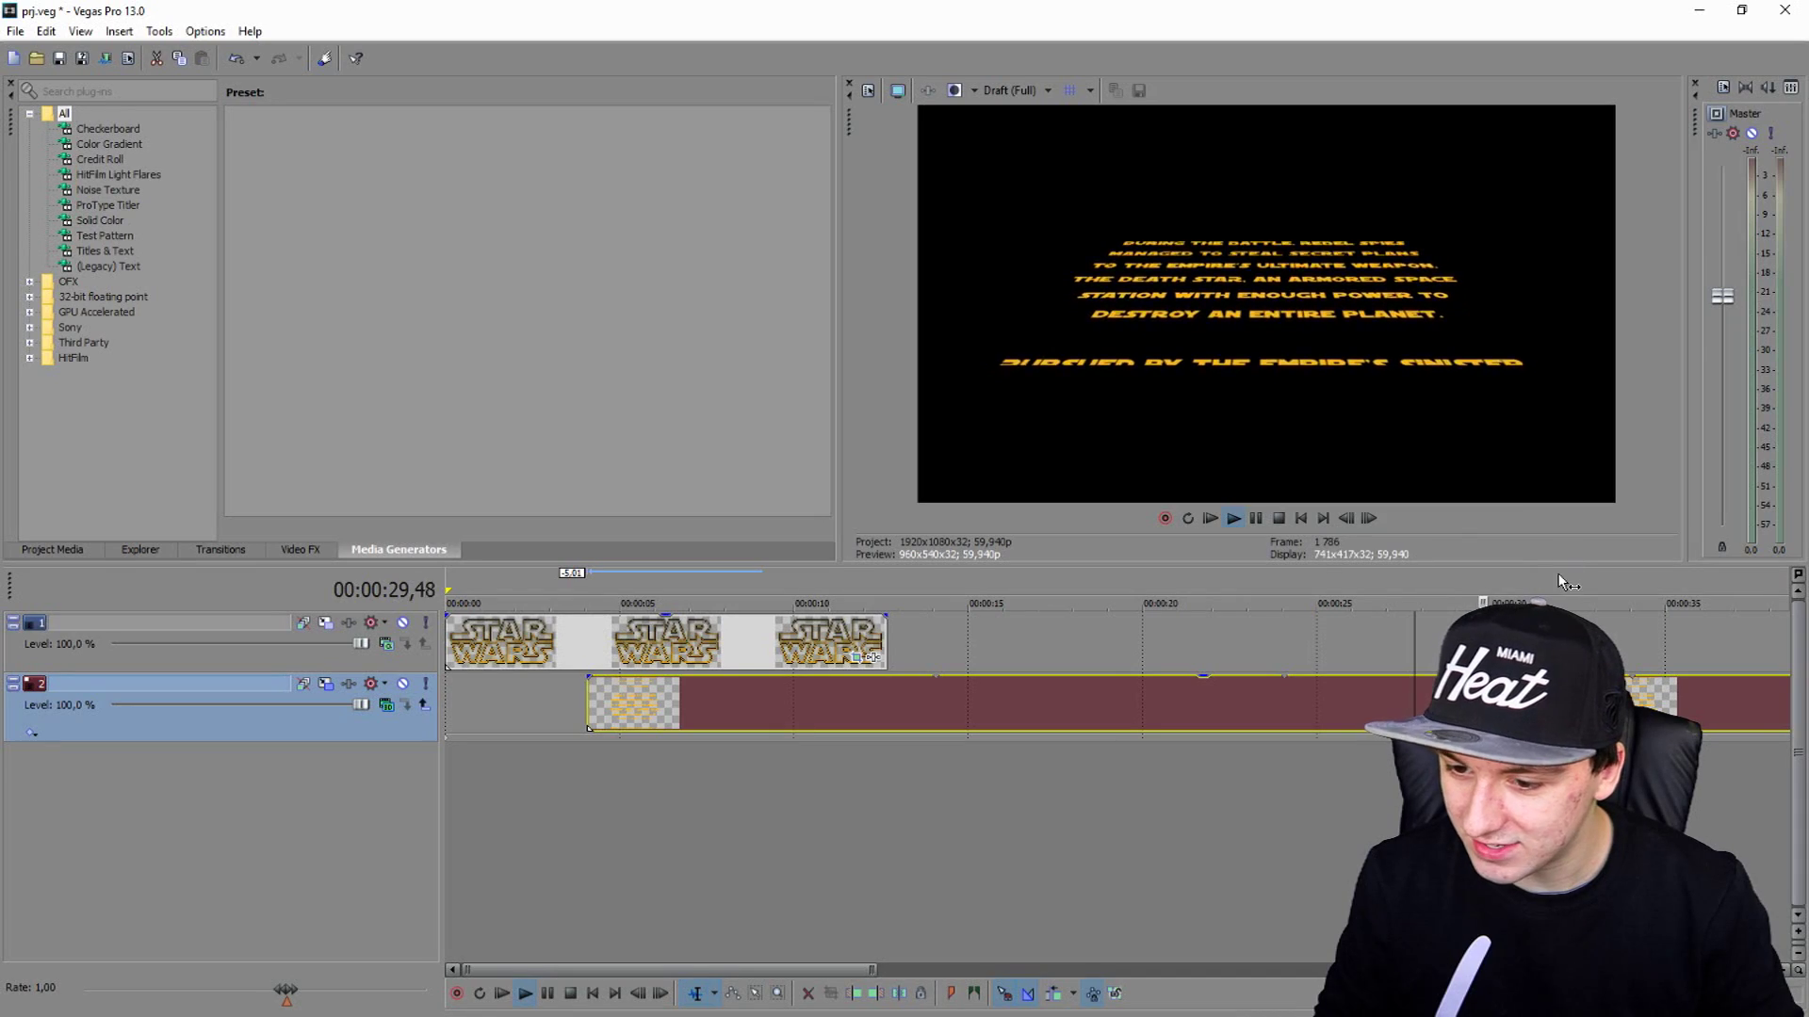
{"action": "left_click", "coordinate": [1283, 582]}
{"action": "key", "text": "space"}
{"action": "left_click", "coordinate": [523, 589]}
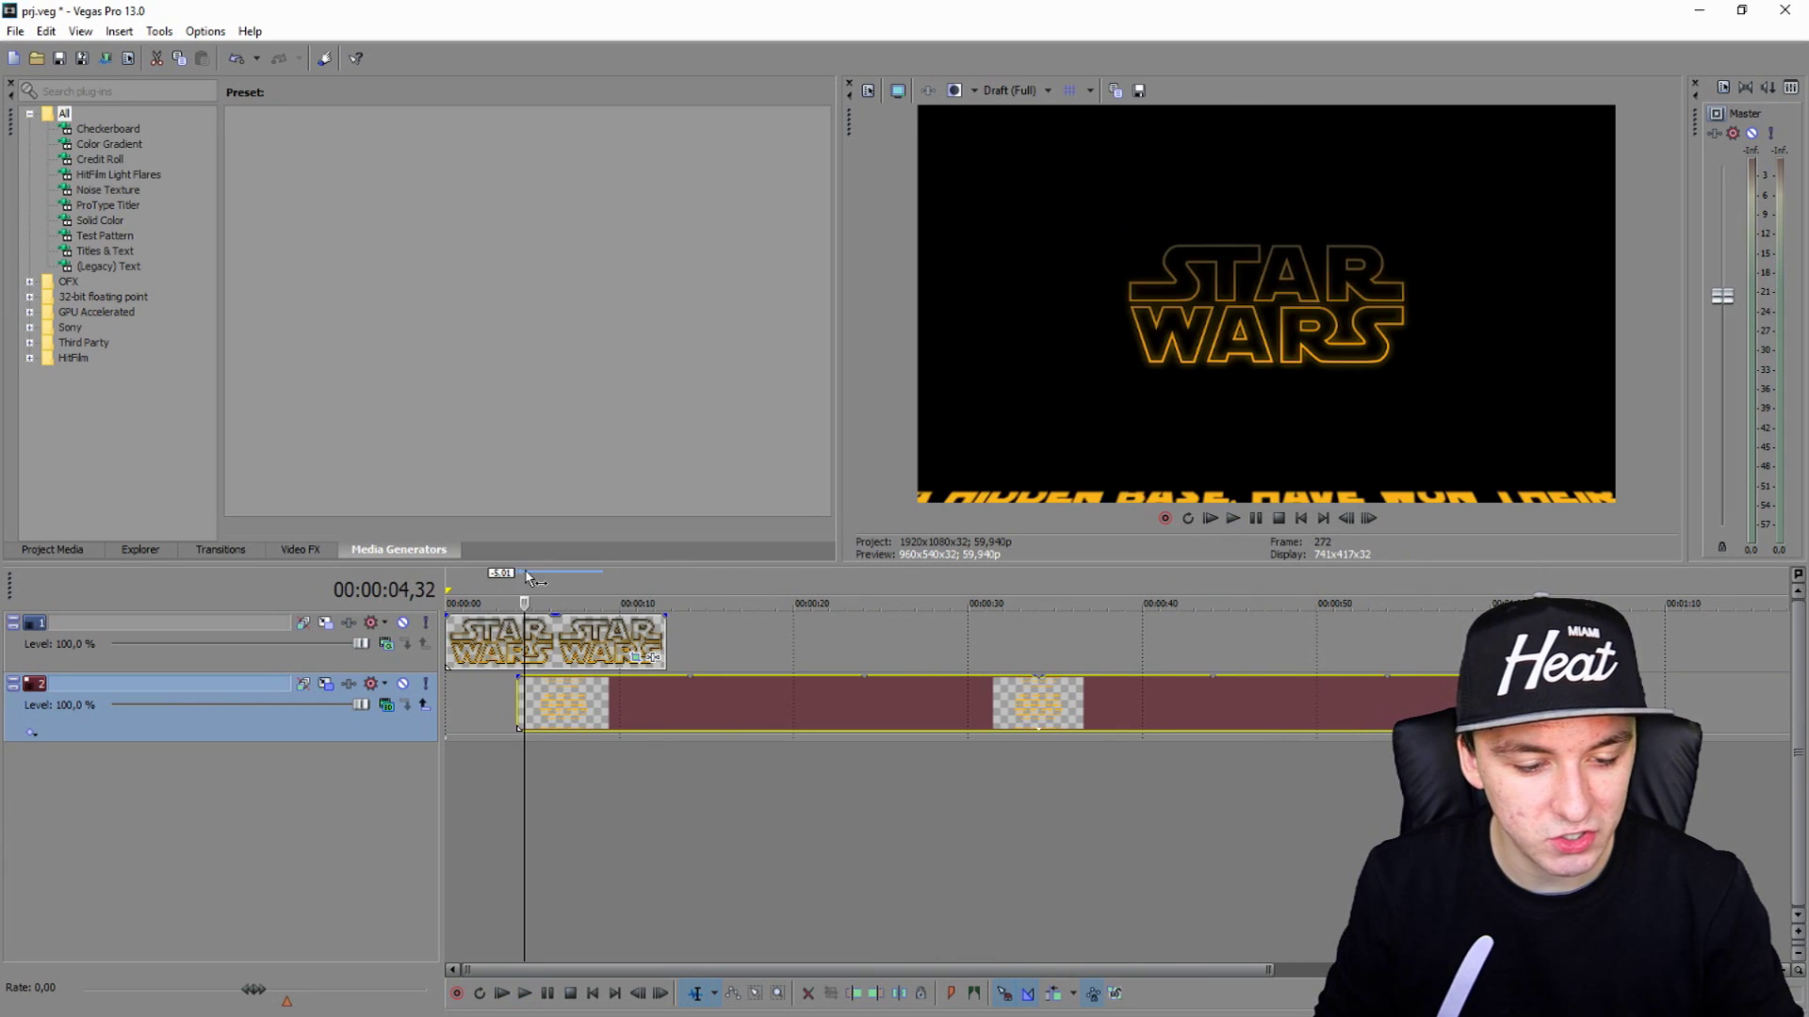
{"action": "scroll", "coordinate": [523, 660], "scroll_direction": "up", "scroll_amount": 4}
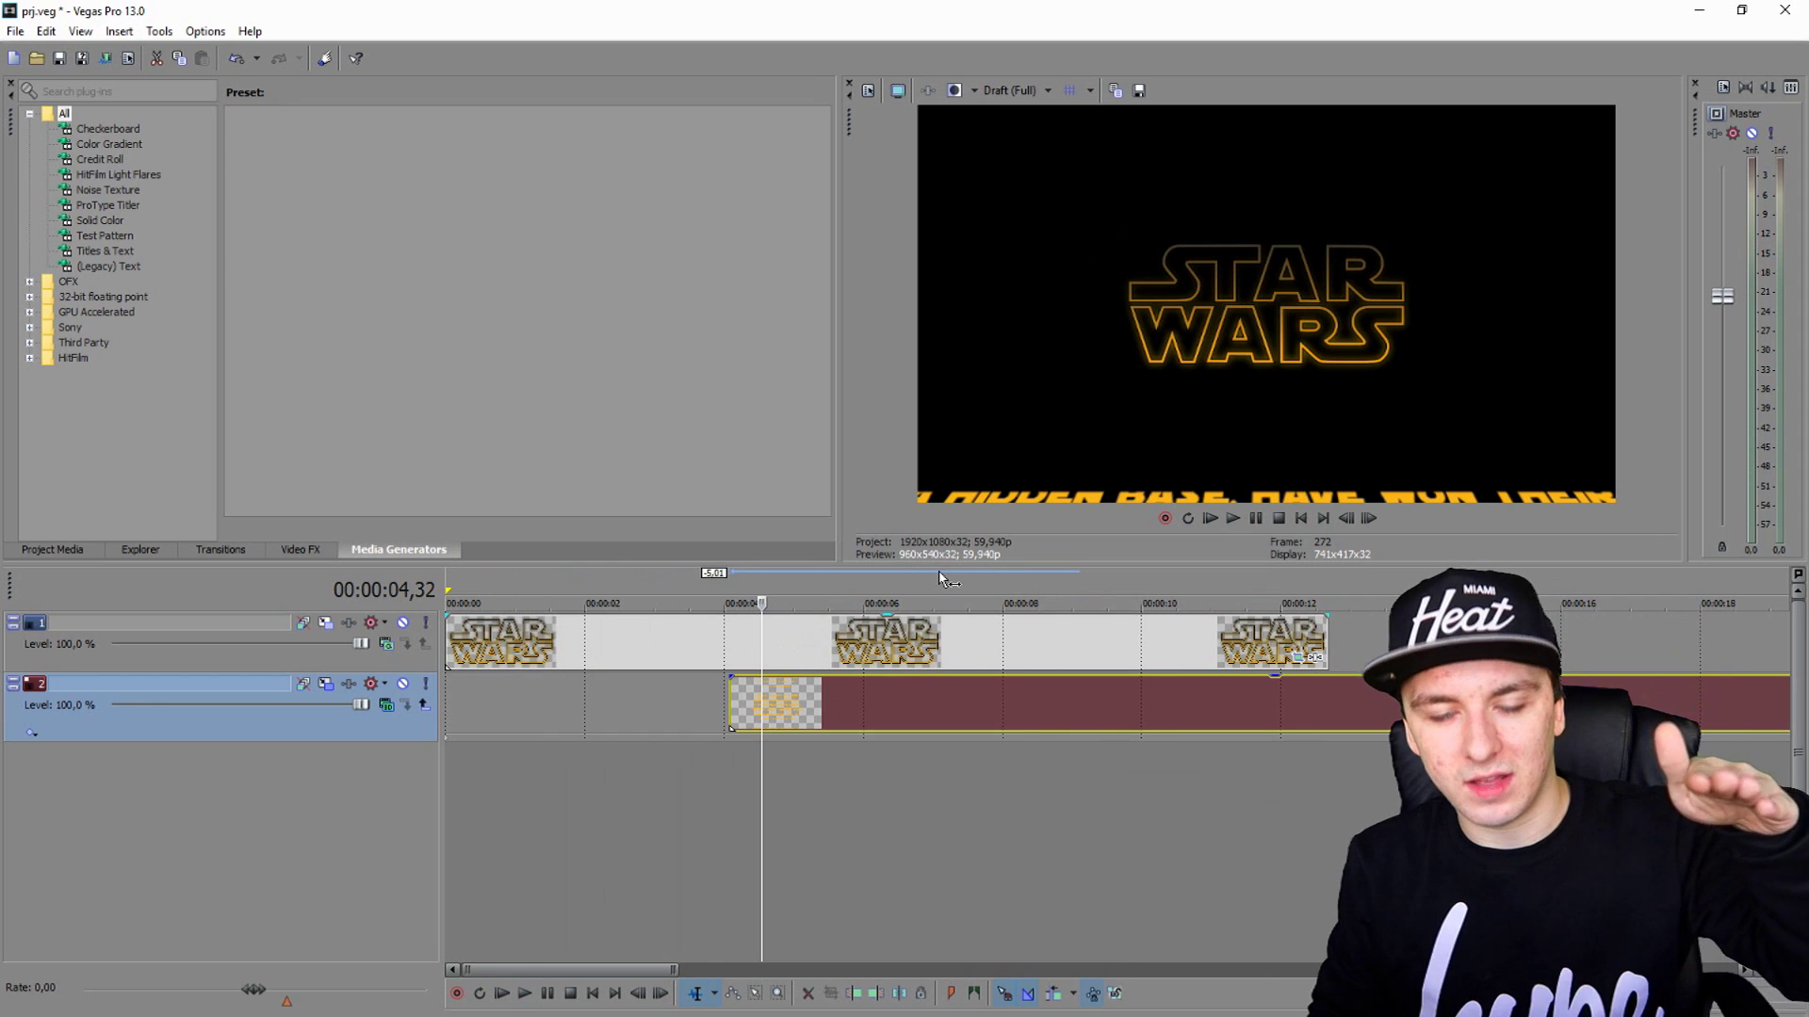
{"action": "key", "text": "space"}
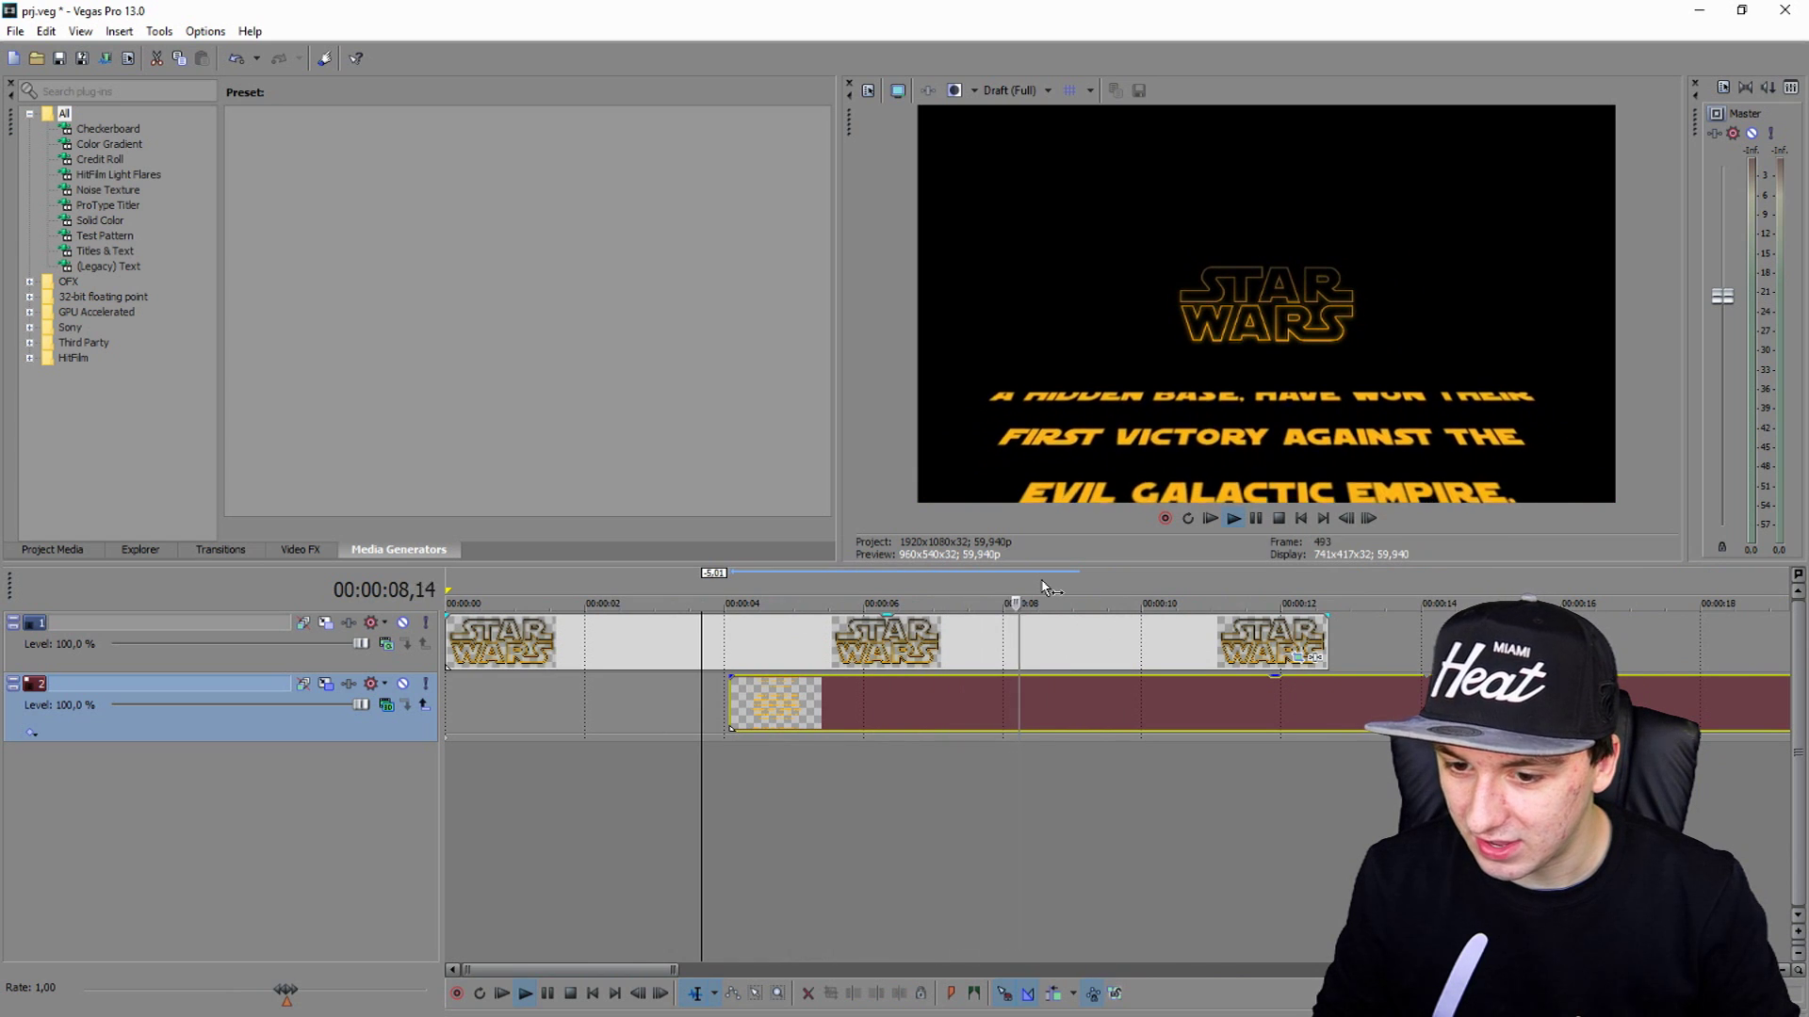
{"action": "key", "text": "space"}
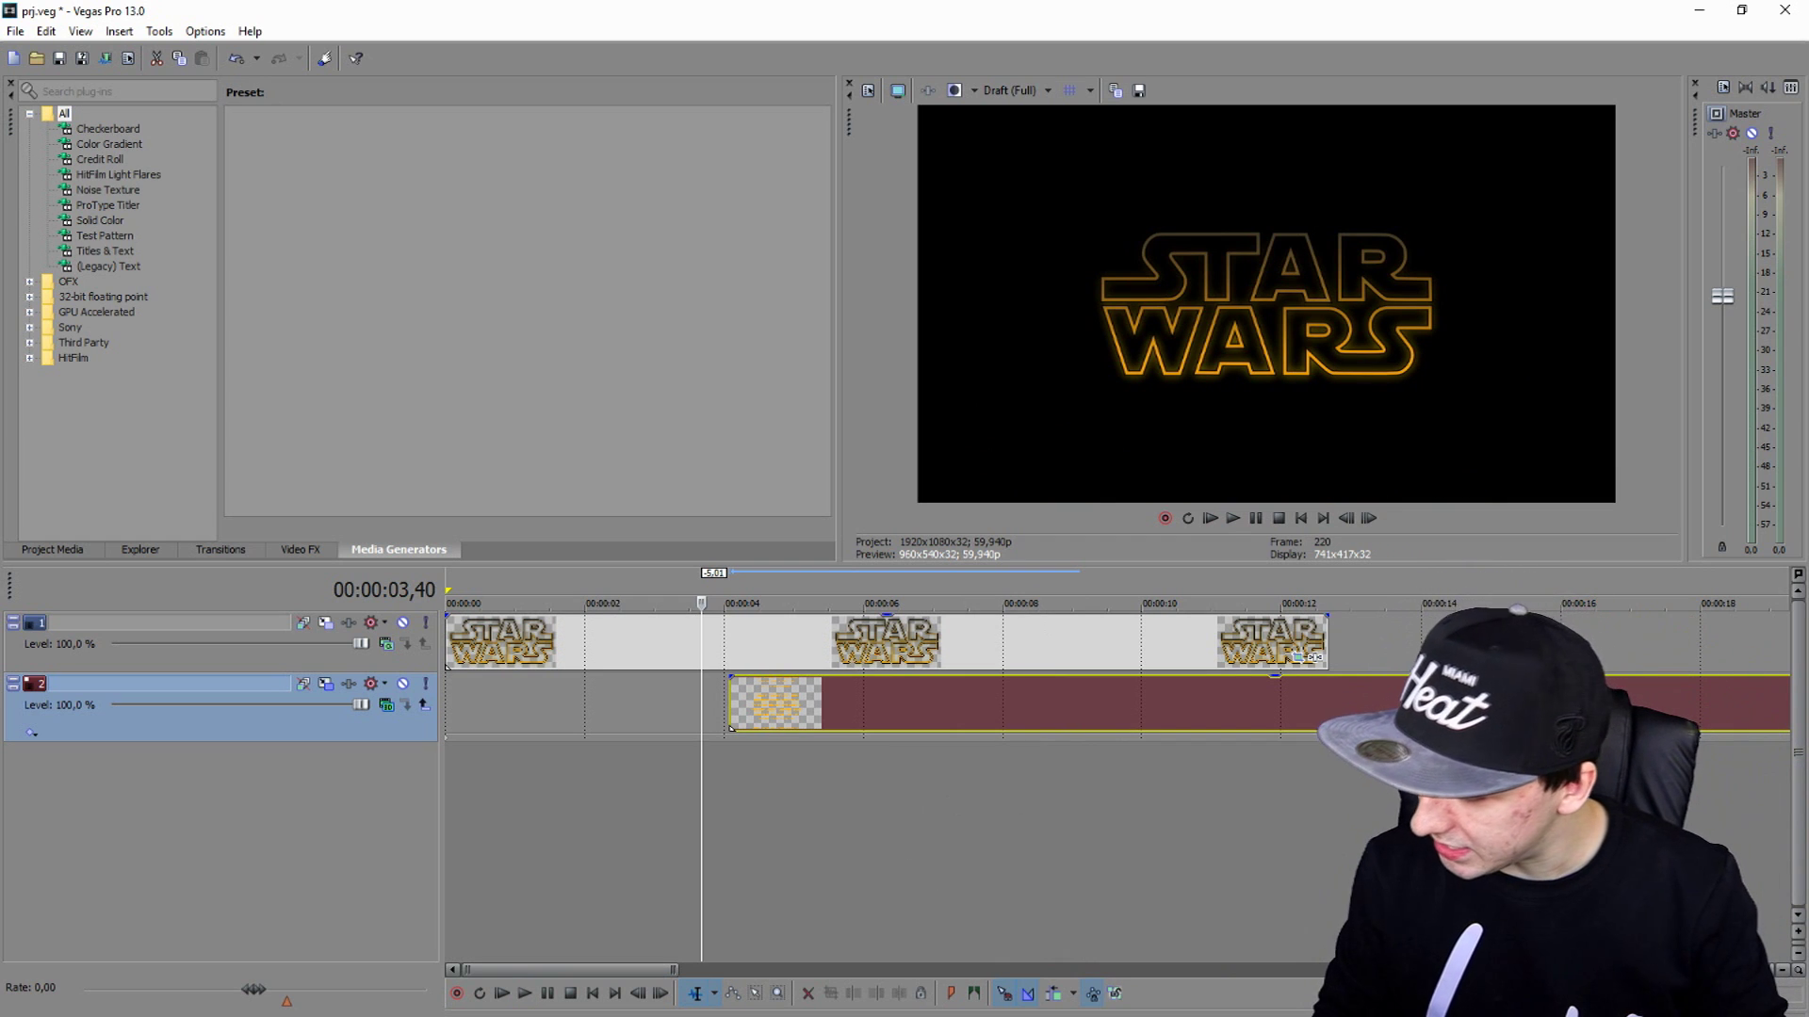
Step: Drop the starfield clip onto a new track 3 beneath the logo and crawl, aligned to 00:00:00
{"action": "left_click_drag", "start_coordinate": [836, 705], "coordinate": [974, 774]}
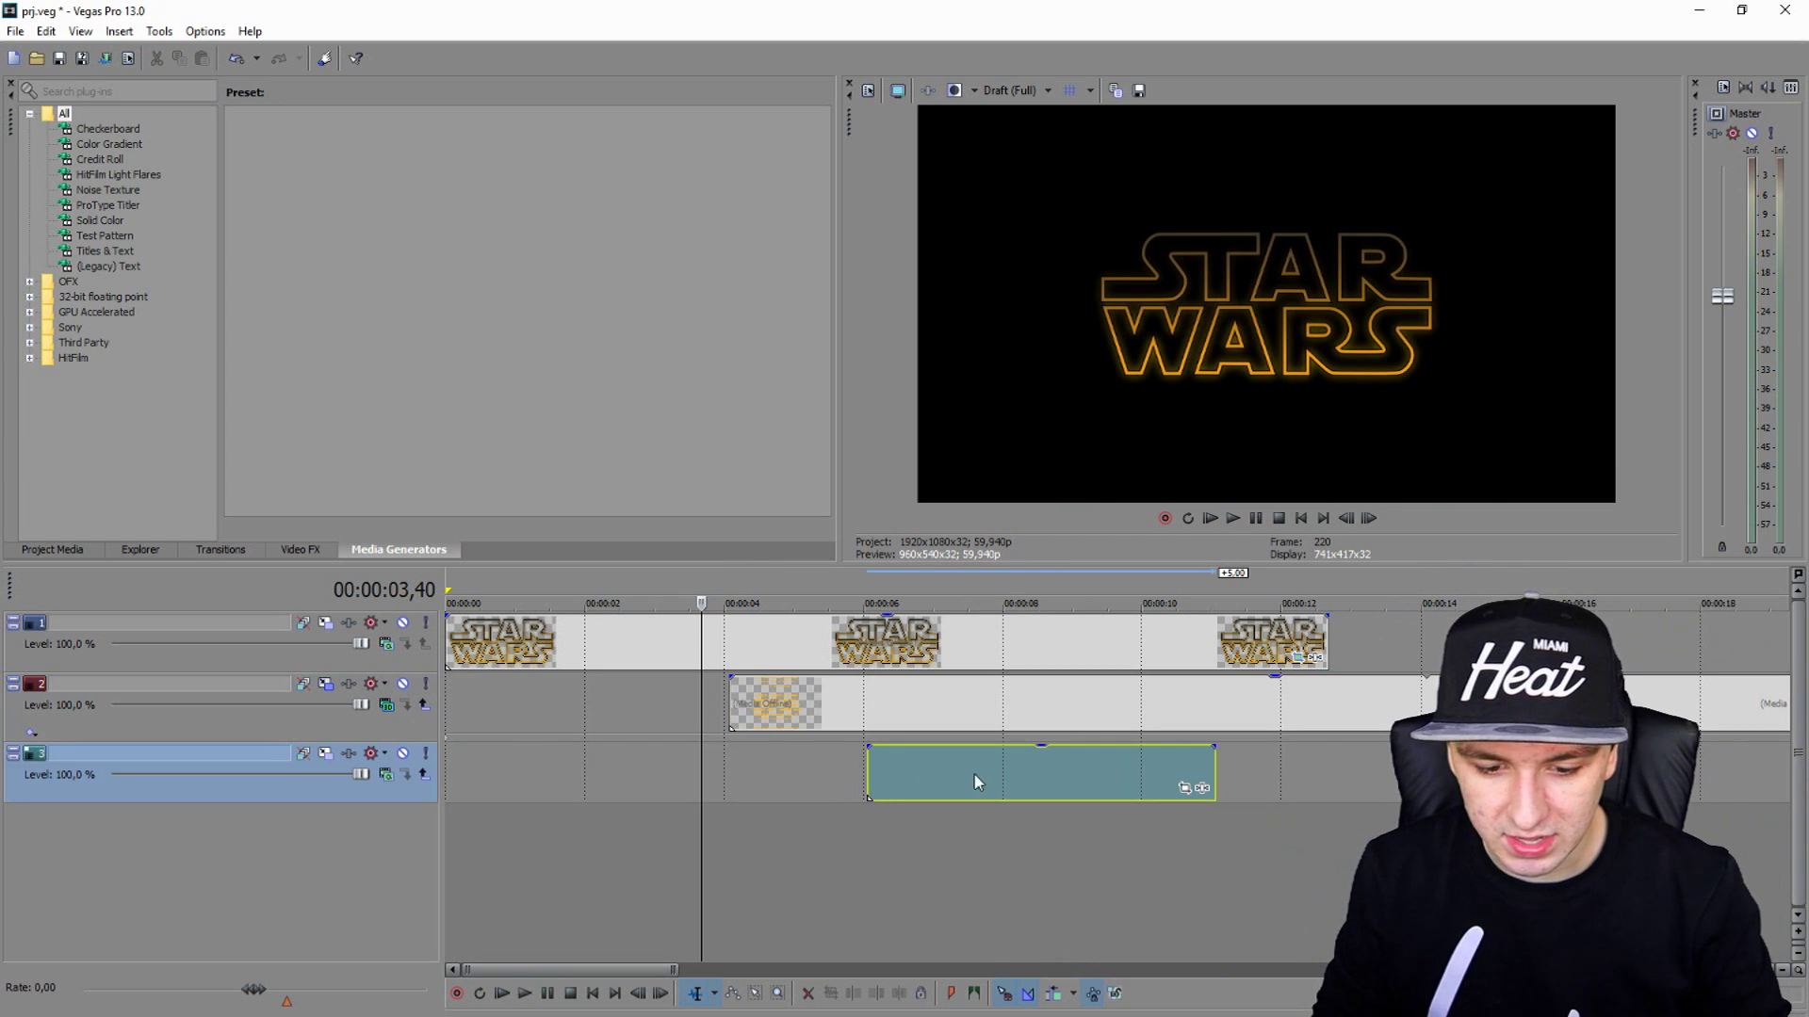
{"action": "left_click_drag", "start_coordinate": [738, 788], "coordinate": [870, 789]}
{"action": "left_click_drag", "start_coordinate": [754, 773], "coordinate": [636, 793]}
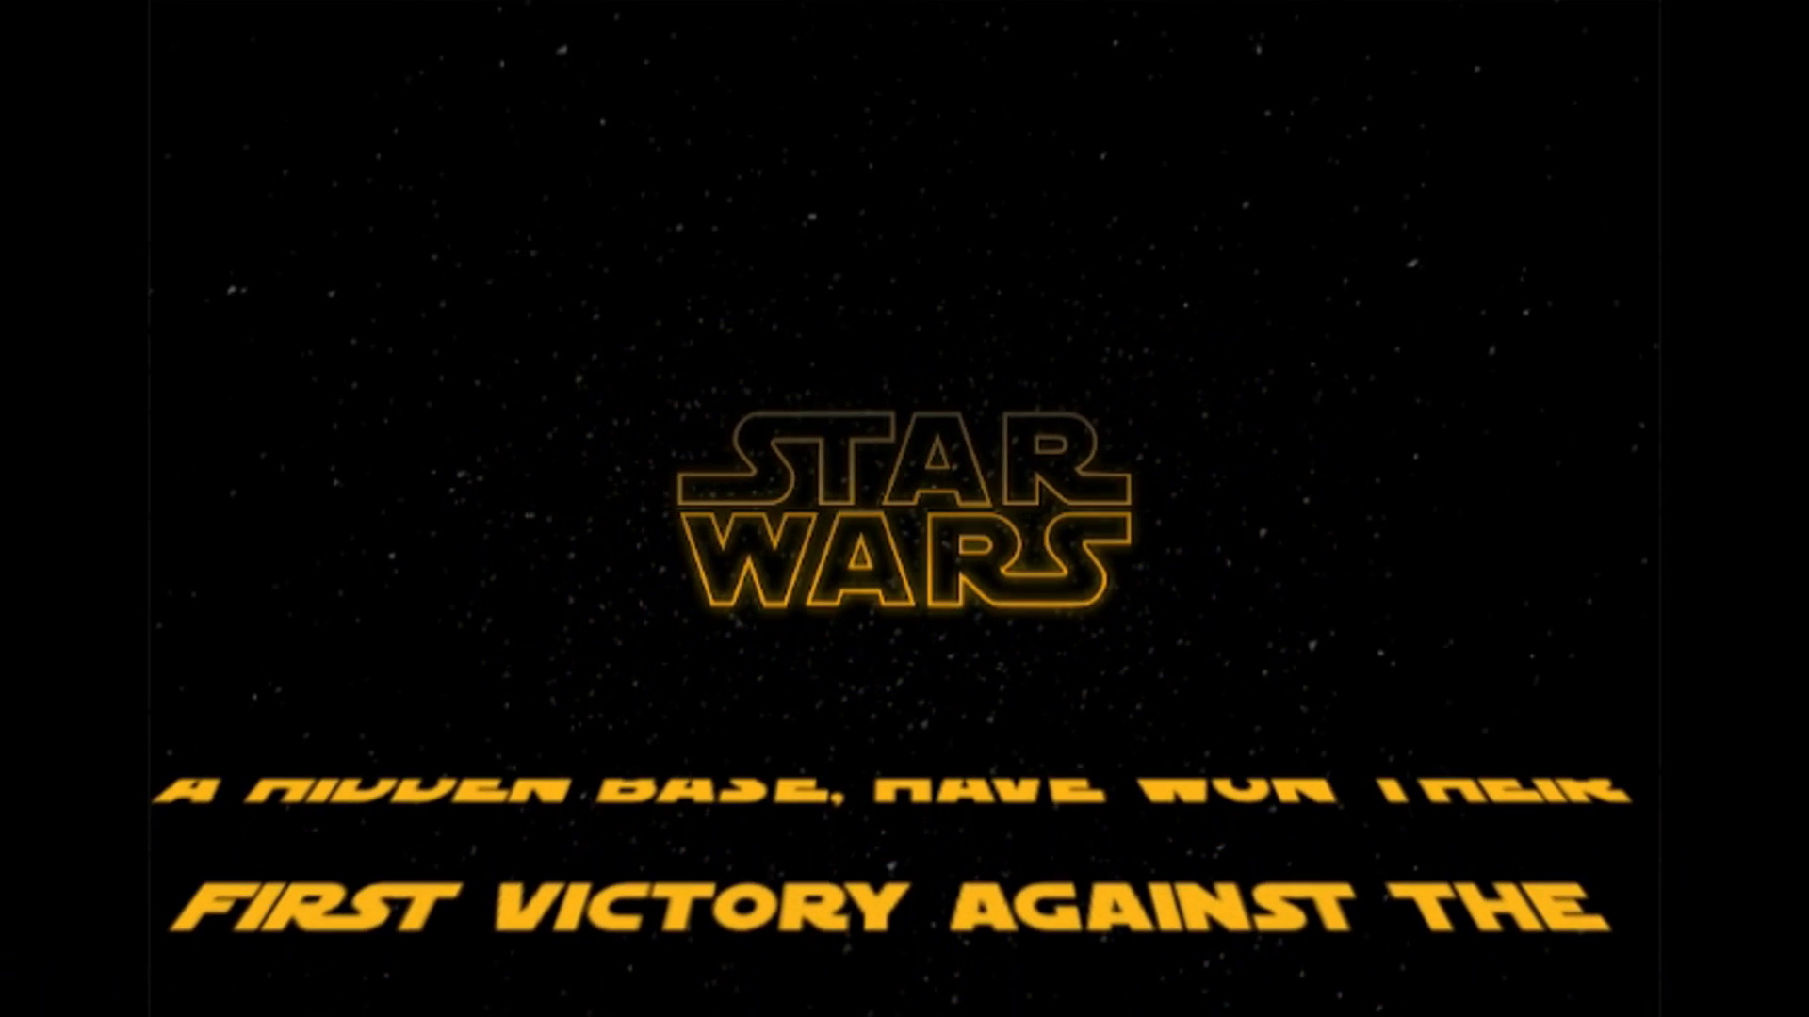
{"action": "key", "text": "space"}
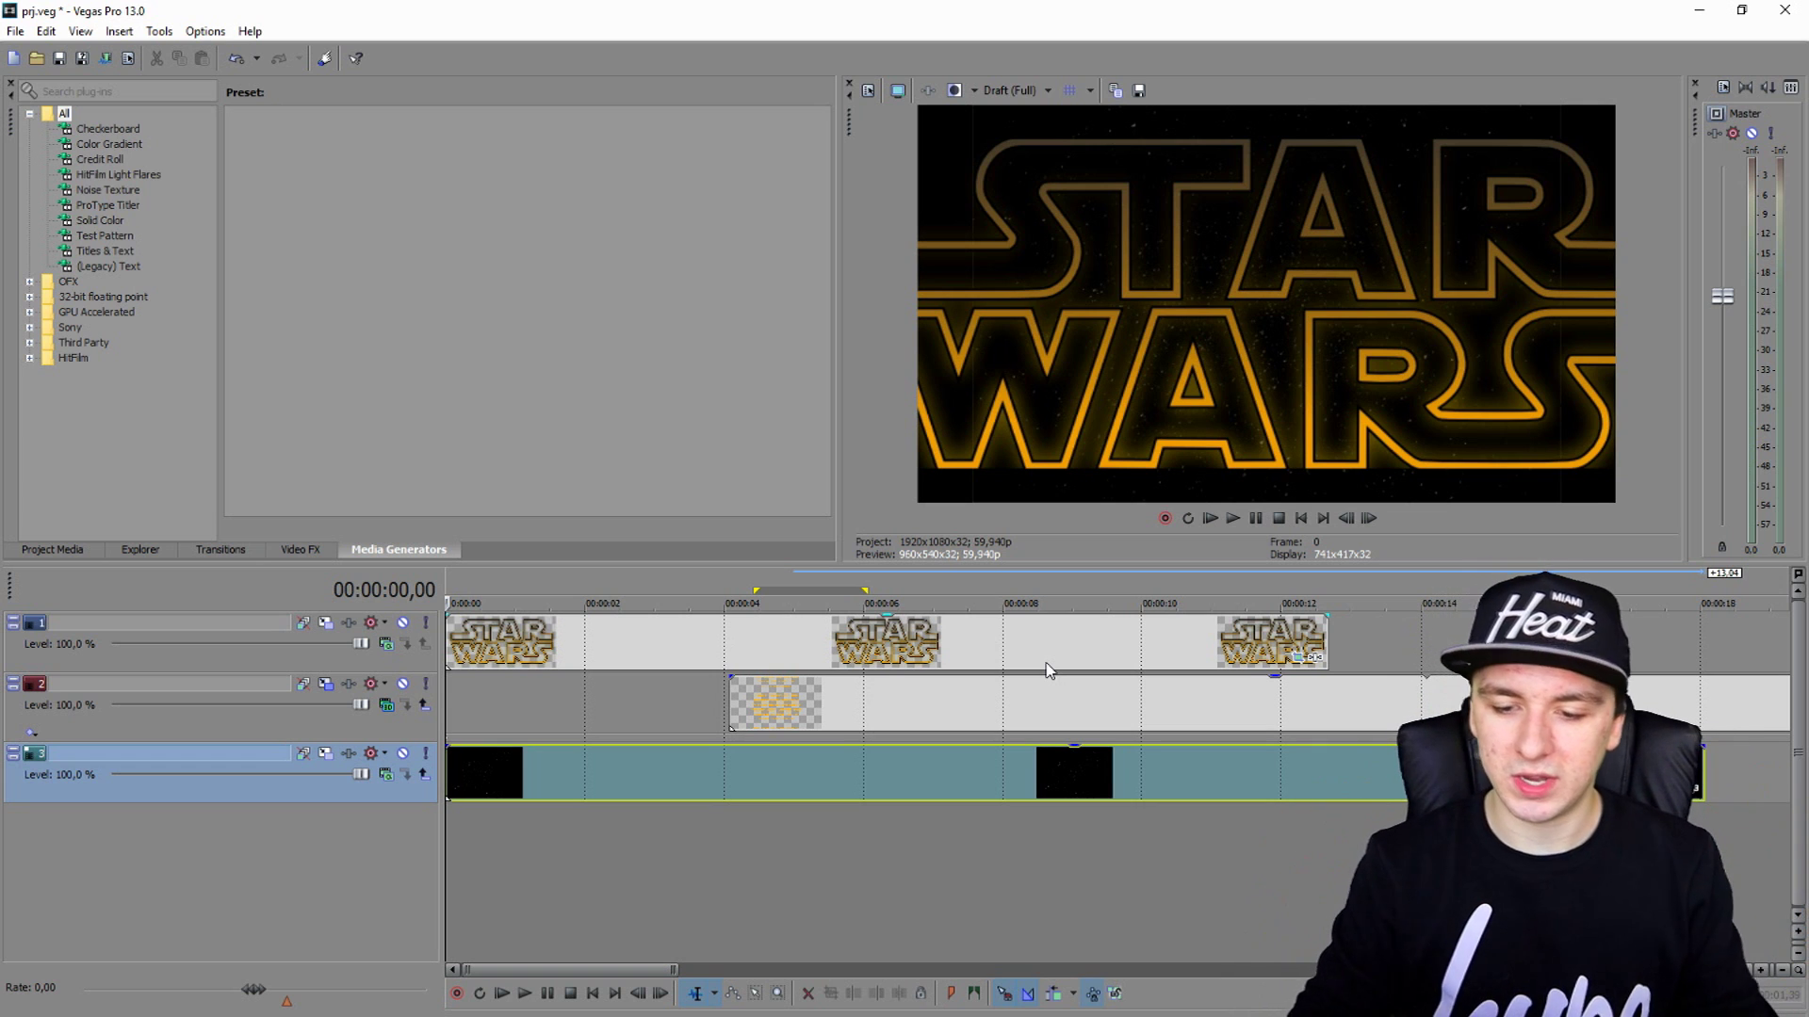
{"action": "key", "text": "space"}
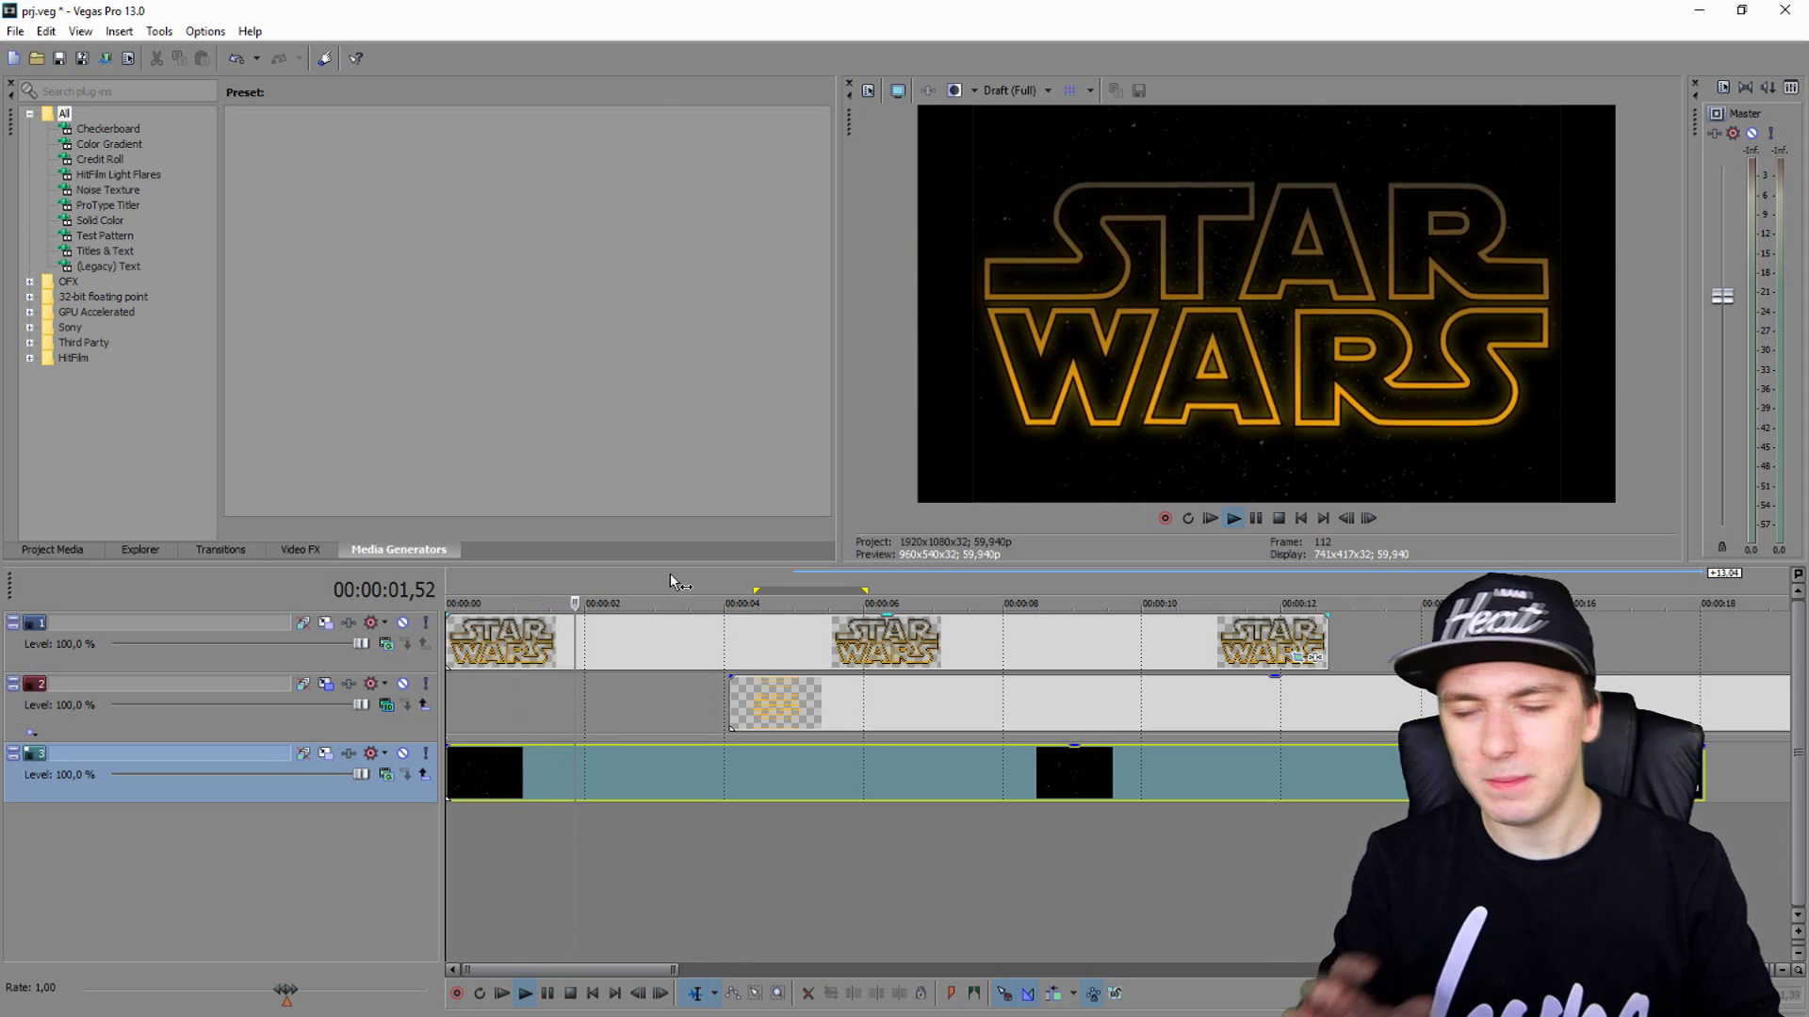
{"action": "key", "text": "space"}
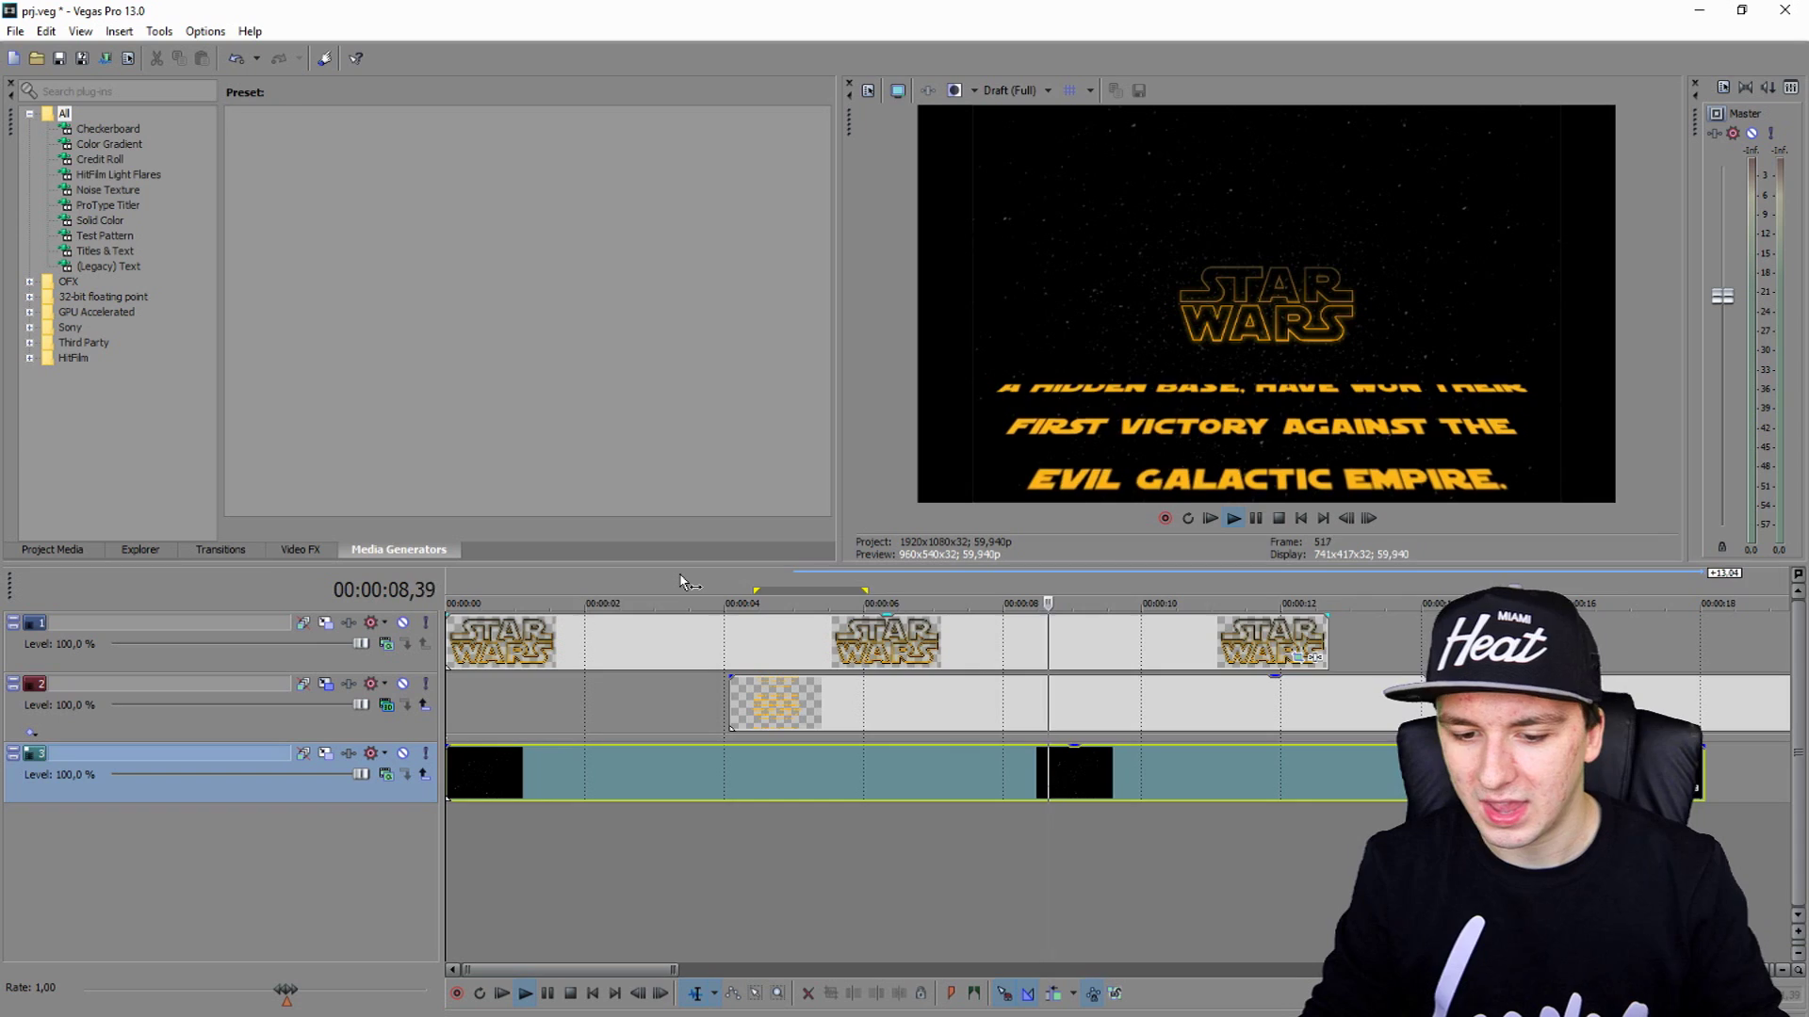
{"action": "scroll", "coordinate": [685, 582], "scroll_direction": "down", "scroll_amount": 3}
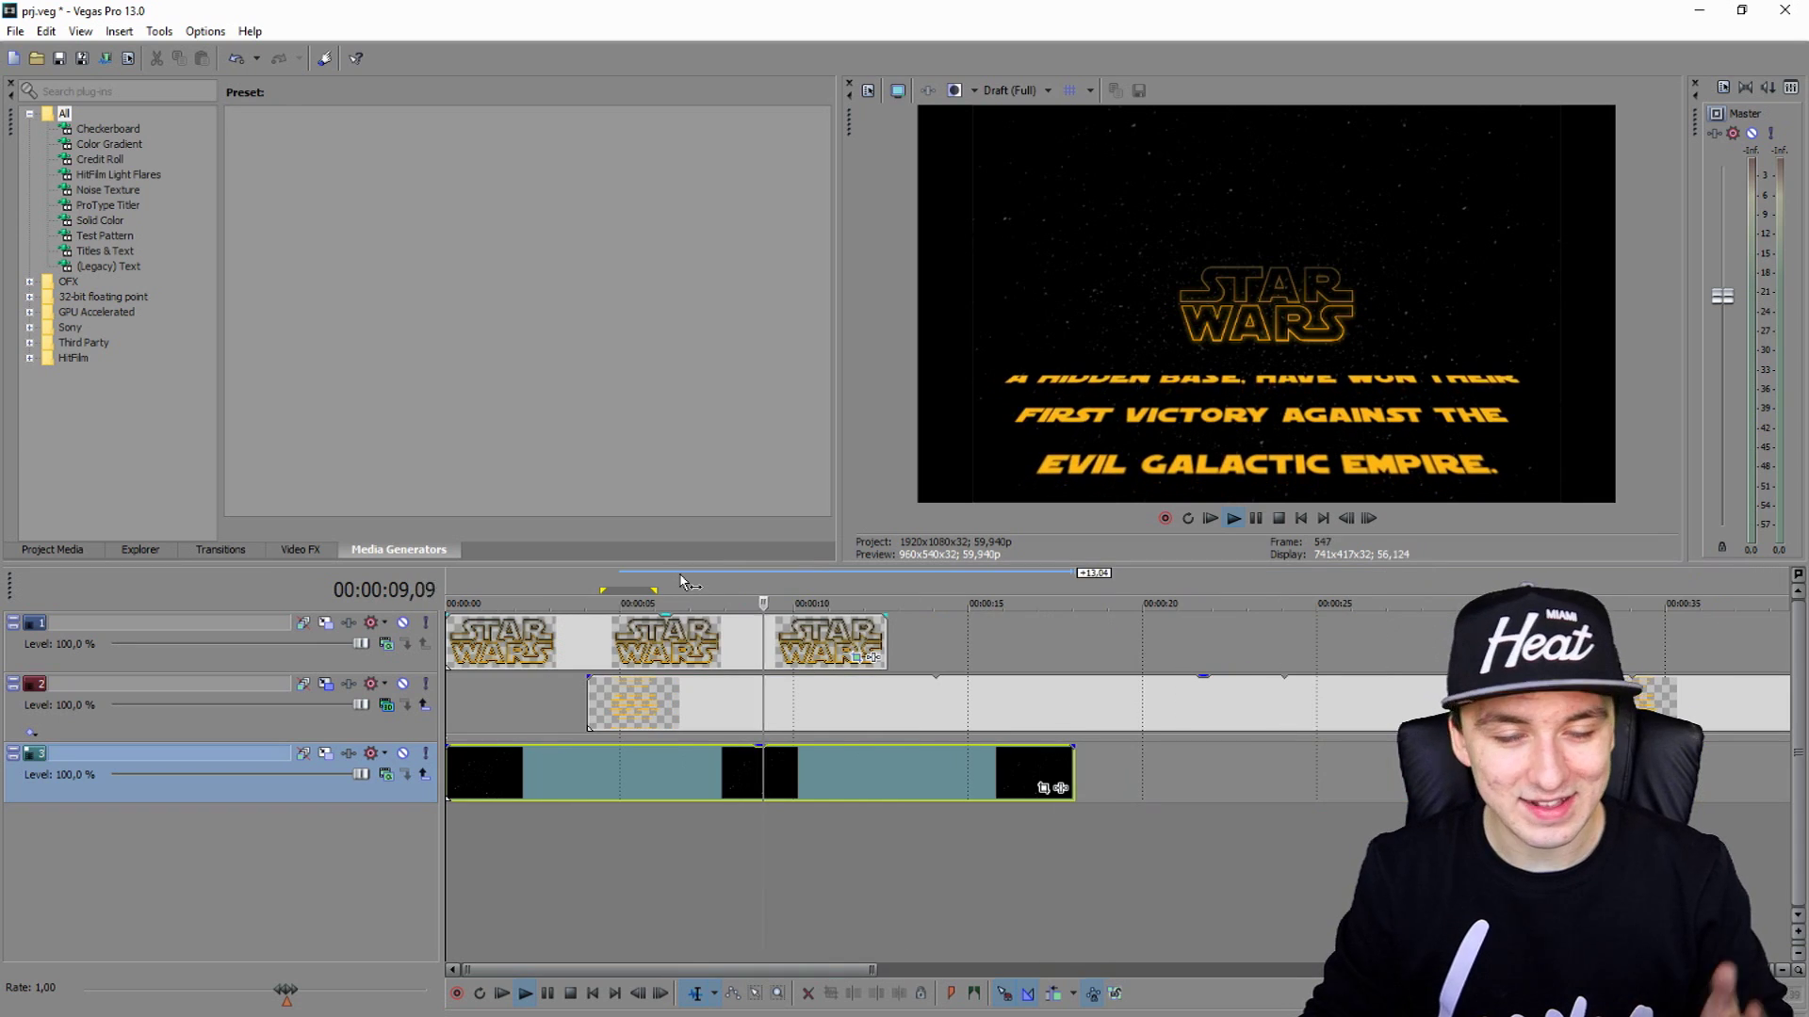